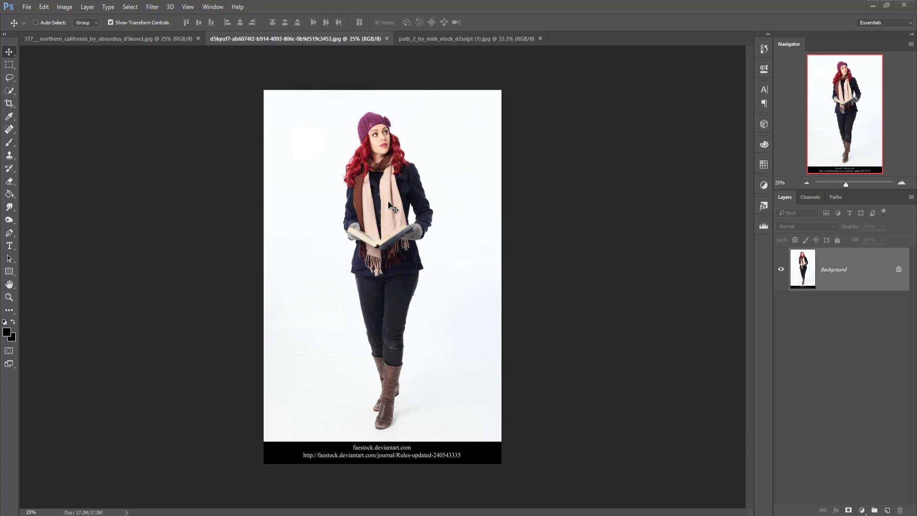
# Step: Quick-select the woman's hat, hair, scarf, coat shoulder and boots against the white backdrop
pyautogui.click(13, 94)
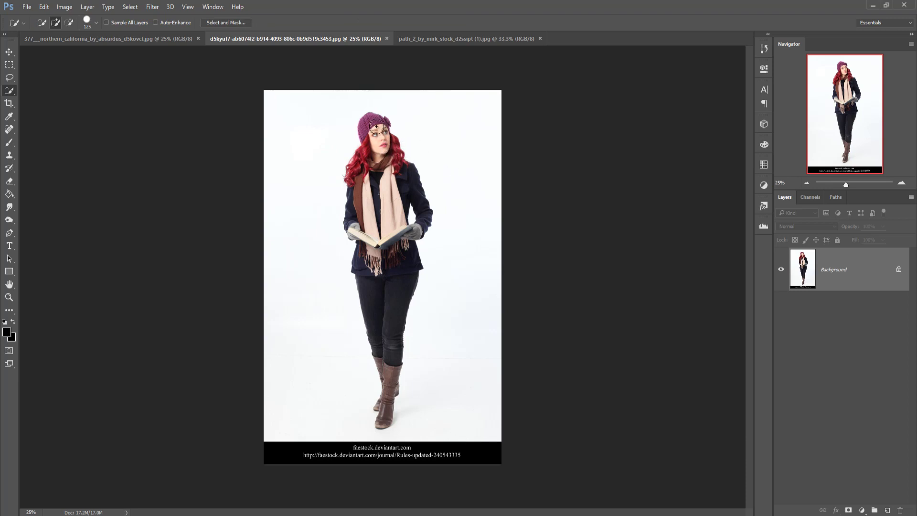
pyautogui.moveTo(373, 125)
pyautogui.mouseDown()
pyautogui.moveTo(372, 206)
pyautogui.moveTo(364, 165)
pyautogui.moveTo(360, 174)
pyautogui.moveTo(377, 225)
pyautogui.moveTo(380, 312)
pyautogui.mouseUp()
pyautogui.moveTo(375, 204); pyautogui.dragTo(394, 171)
pyautogui.moveTo(383, 364); pyautogui.dragTo(382, 411)
# Step: Shrink the brush and zoom in to fix edges, then enter Select and Mask
pyautogui.press('[')
pyautogui.press('[')
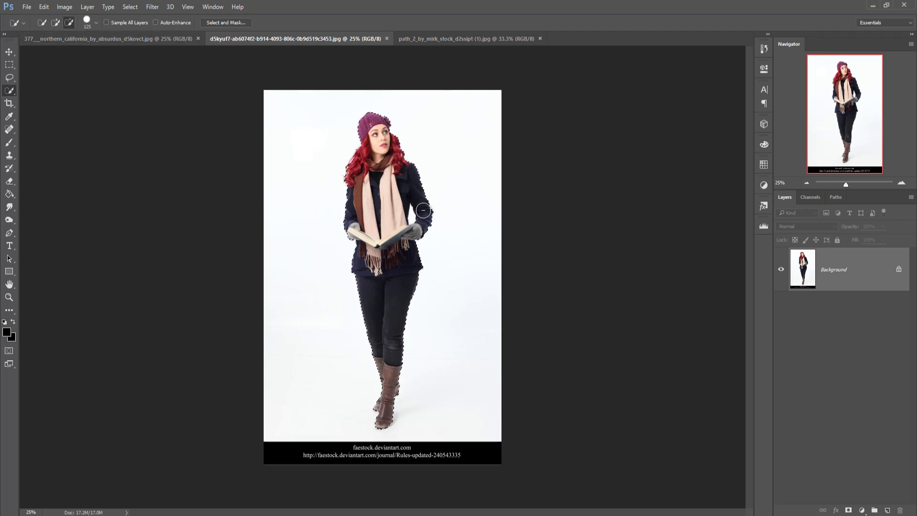
pyautogui.press('[')
pyautogui.press('[')
pyautogui.press('[')
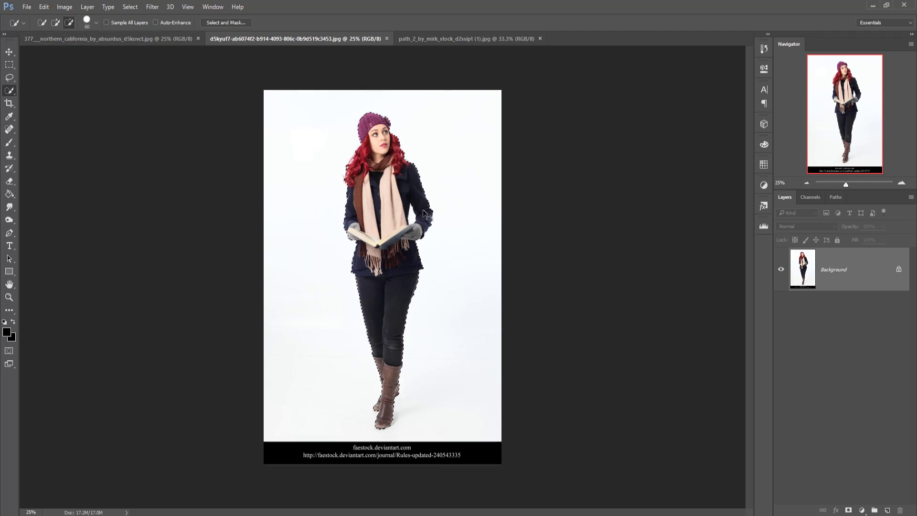
pyautogui.hotkey('ctrl', '+')
pyautogui.hotkey('ctrl', '+')
pyautogui.press('[')
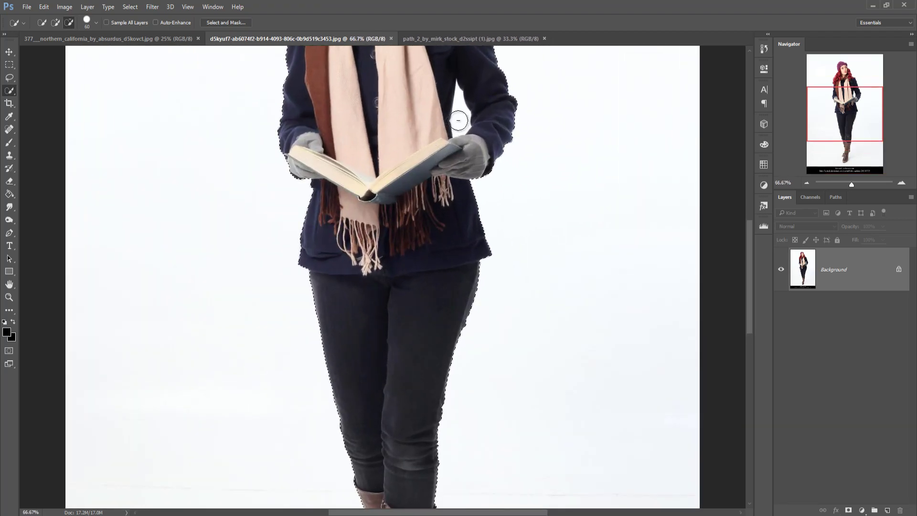
pyautogui.press('[')
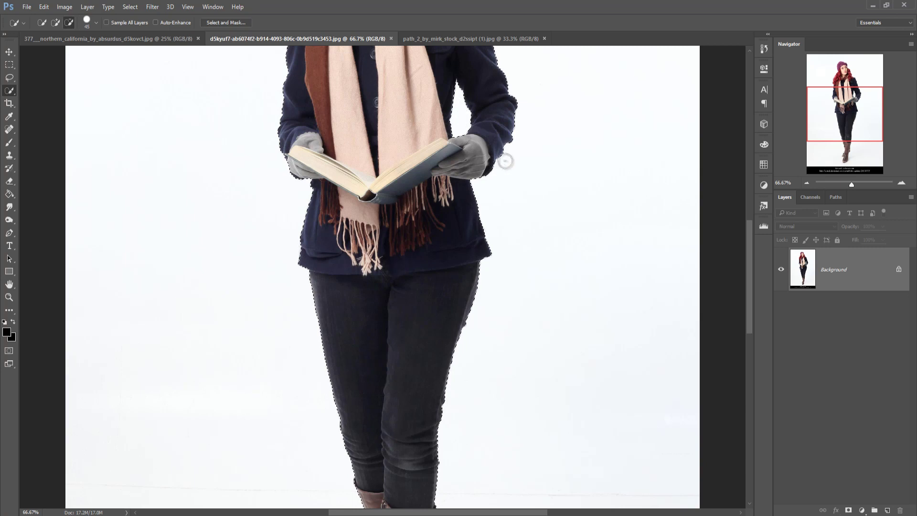
pyautogui.click(237, 32)
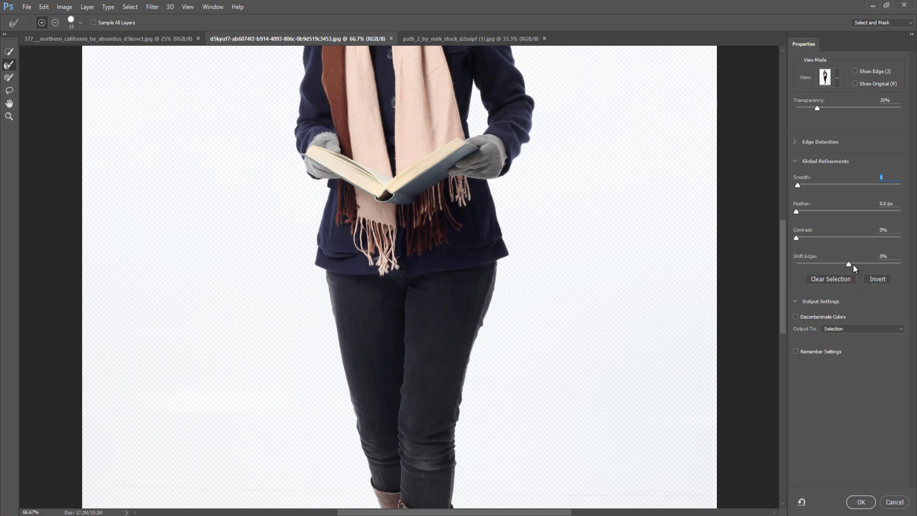
# Step: Set Shift Edge to -2% and output the refined cutout to a new layer
pyautogui.moveTo(849, 262); pyautogui.dragTo(847, 263)
pyautogui.click(860, 330)
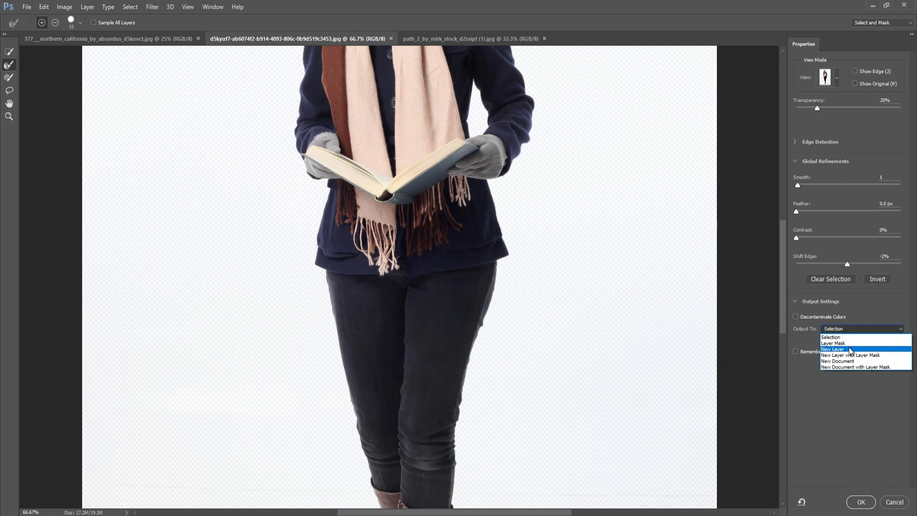
pyautogui.click(855, 349)
pyautogui.click(860, 502)
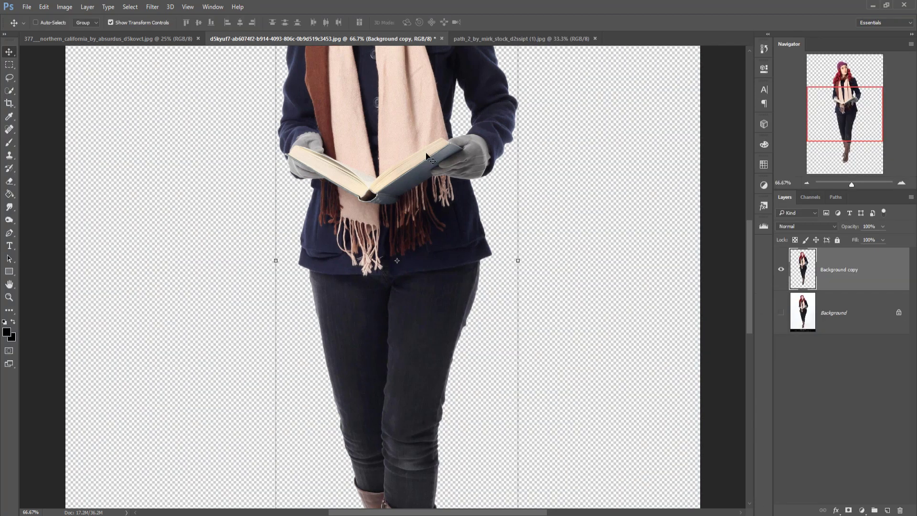
# Step: Zoom out to 25% to see the full hat-to-boots cutout
pyautogui.hotkey('ctrl', '-')
pyautogui.hotkey('ctrl', '-')
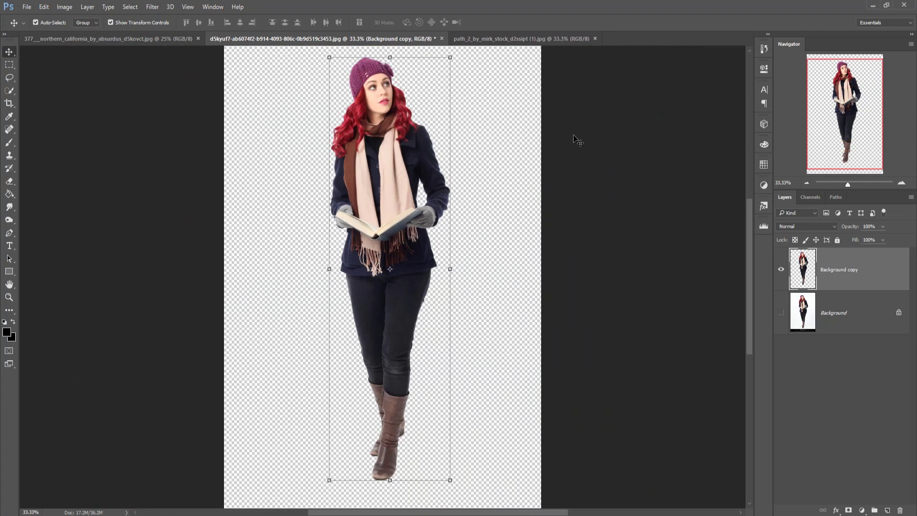
pyautogui.hotkey('ctrl', '-')
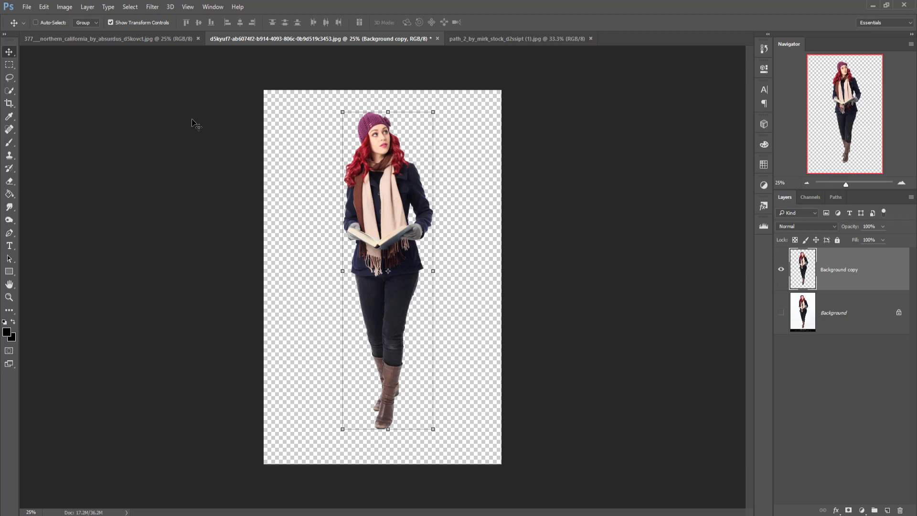
# Step: Create Untitled-1 from the 1920 px X 1080 px preset at 300 ppi
pyautogui.click(27, 7)
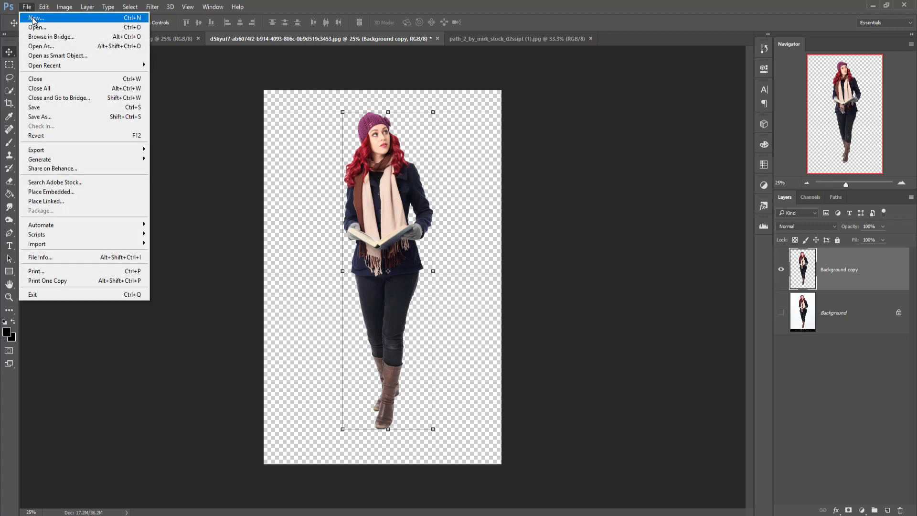
pyautogui.click(33, 18)
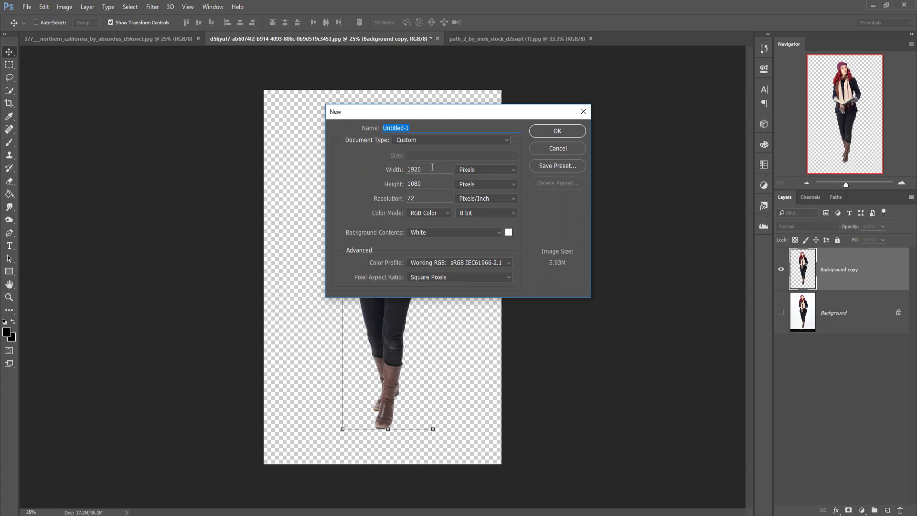
pyautogui.click(502, 142)
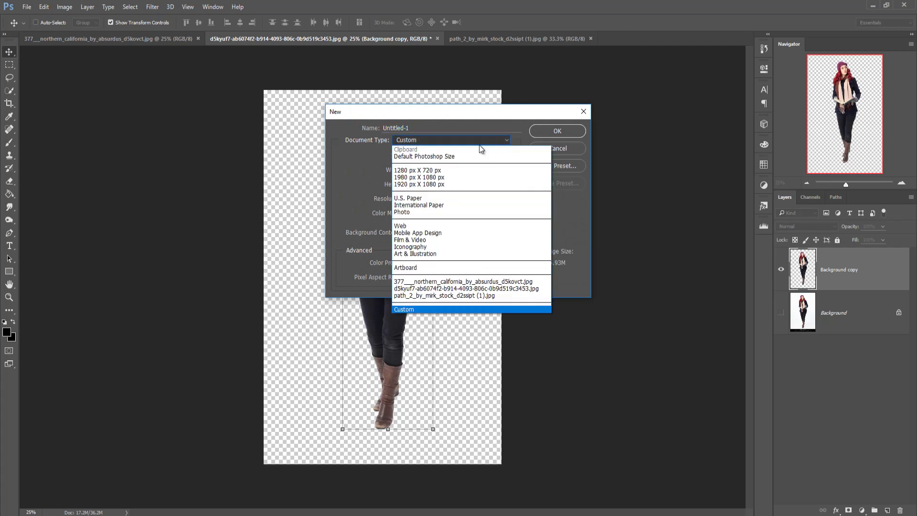
pyautogui.click(423, 184)
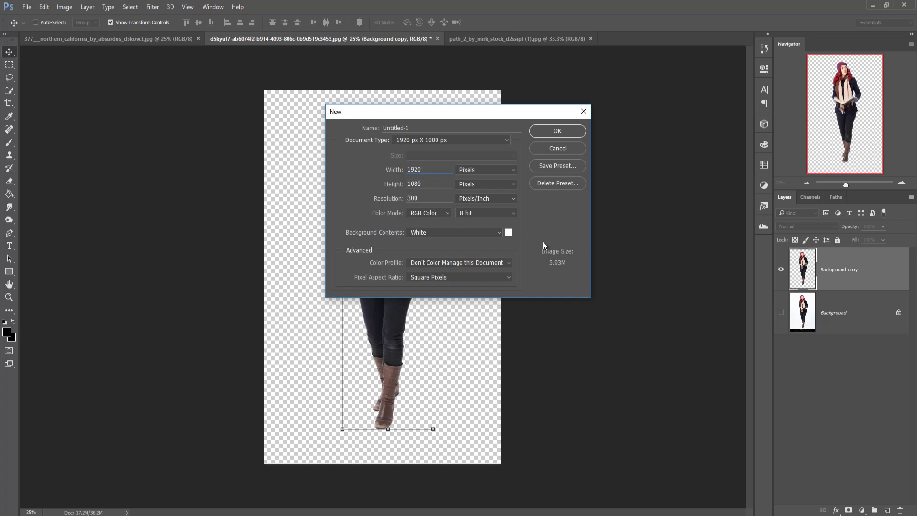
pyautogui.click(544, 131)
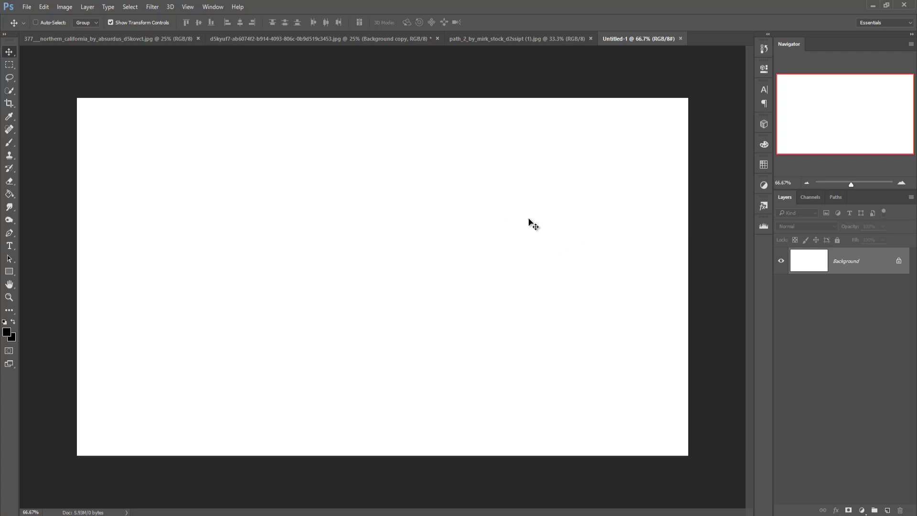
# Step: Drag the forest path photo into Untitled-1 as Layer 1 and close its window
pyautogui.click(105, 41)
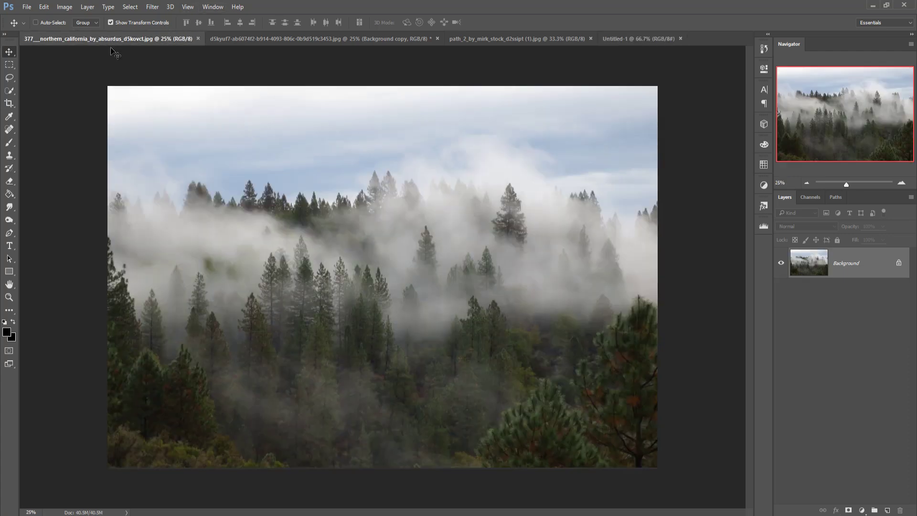
pyautogui.click(287, 47)
pyautogui.click(488, 38)
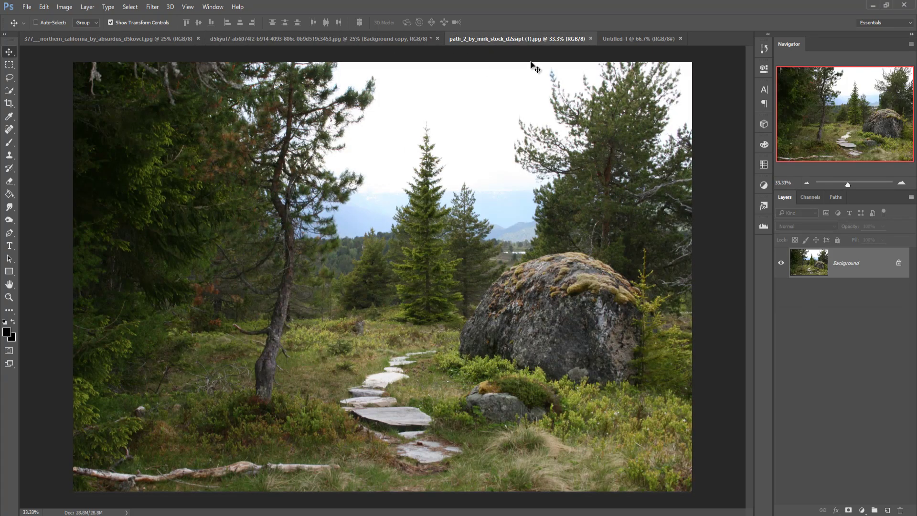
pyautogui.moveTo(509, 39); pyautogui.dragTo(553, 82)
pyautogui.moveTo(549, 143); pyautogui.dragTo(167, 175)
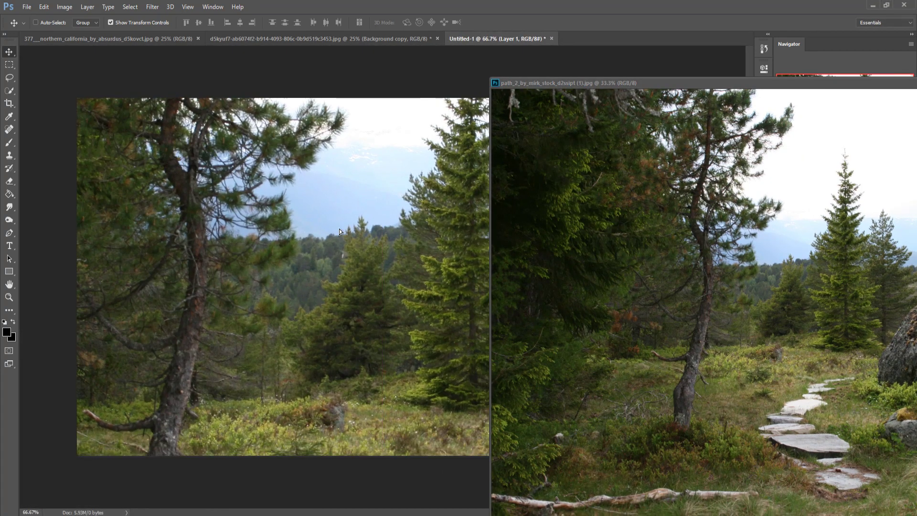
pyautogui.moveTo(339, 231); pyautogui.dragTo(375, 177)
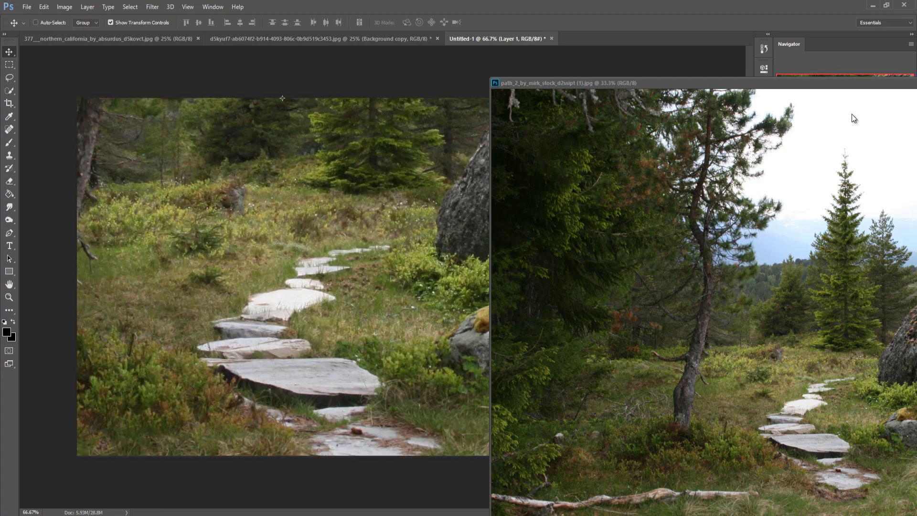
pyautogui.moveTo(848, 85); pyautogui.dragTo(563, 84)
pyautogui.click(828, 82)
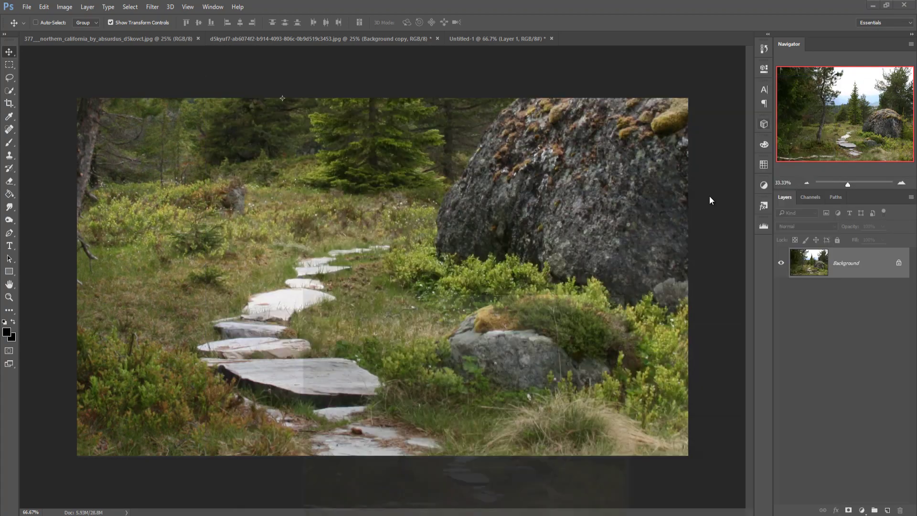
# Step: Scale the path layer to about 59% to fill the canvas and commit
pyautogui.hotkey('ctrl', '-')
pyautogui.hotkey('ctrl', '-')
pyautogui.hotkey('ctrl', '-')
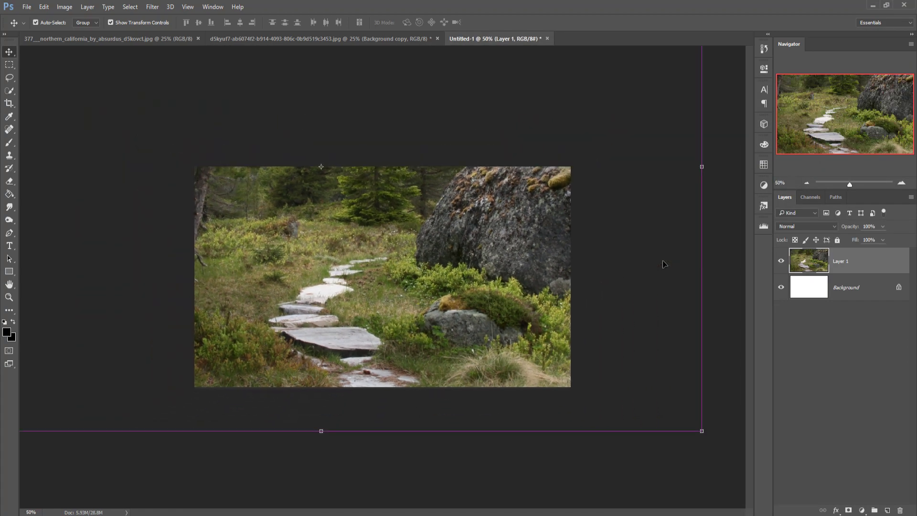
pyautogui.moveTo(571, 365); pyautogui.dragTo(493, 313)
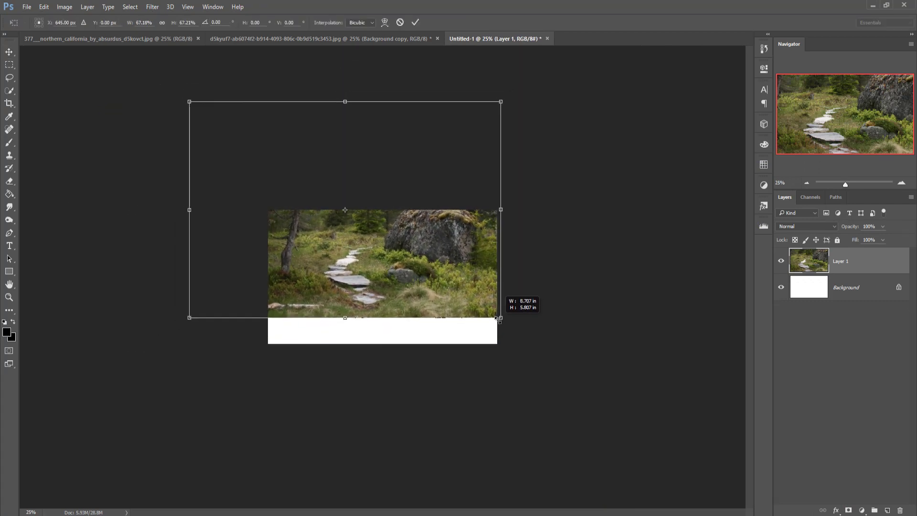
pyautogui.moveTo(471, 283); pyautogui.dragTo(472, 315)
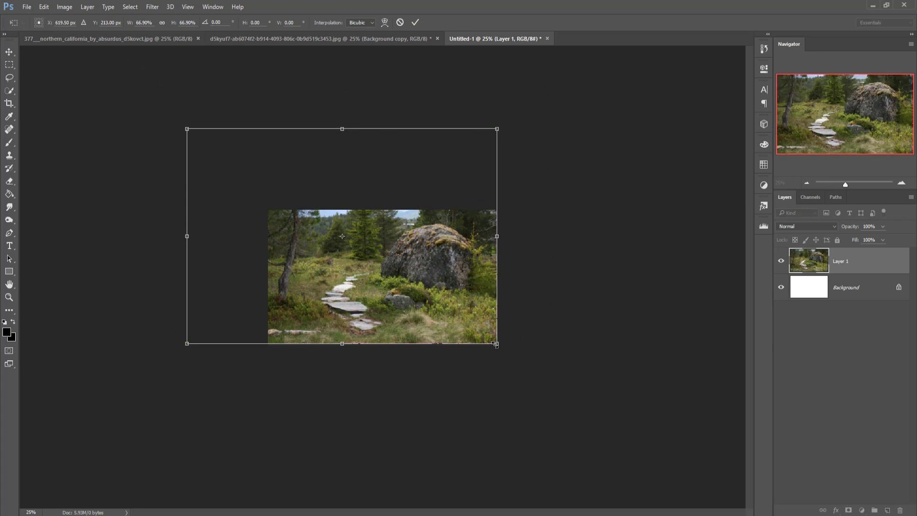
pyautogui.moveTo(496, 344); pyautogui.dragTo(470, 339)
pyautogui.click(414, 23)
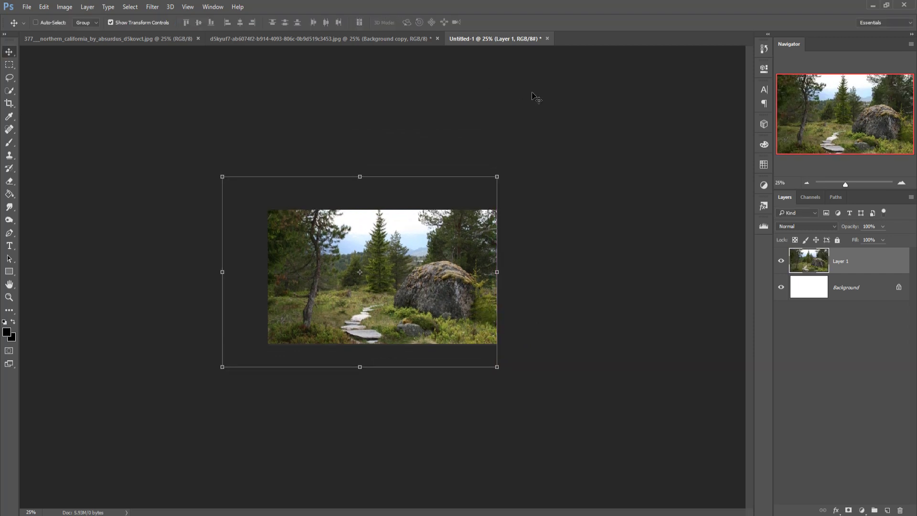
pyautogui.hotkey('ctrl', '+')
pyautogui.hotkey('ctrl', '+')
pyautogui.hotkey('ctrl', '+')
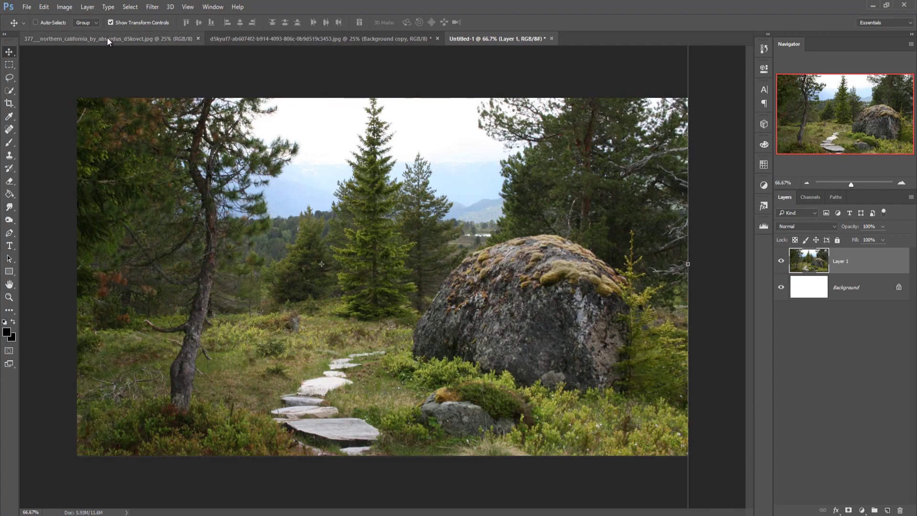
# Step: Drag the foggy pine forest photo into Untitled-1 as Layer 2
pyautogui.moveTo(100, 39); pyautogui.dragTo(100, 79)
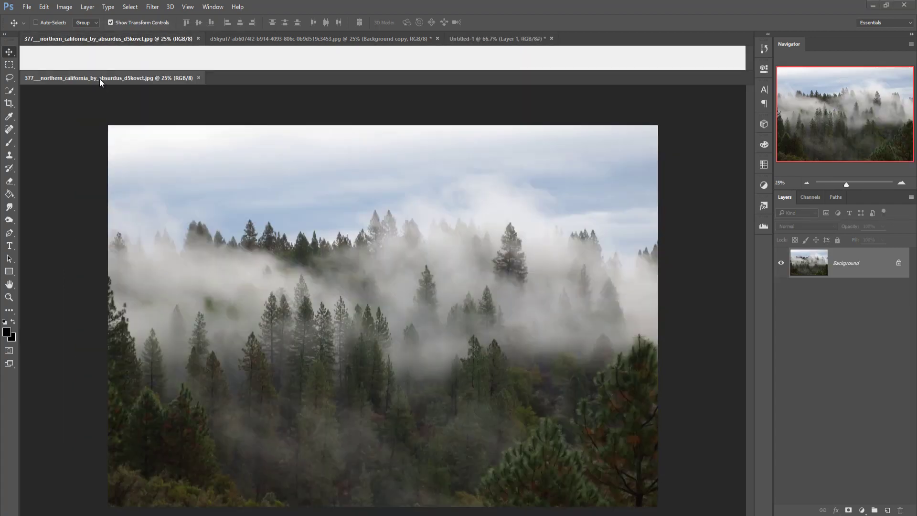
pyautogui.moveTo(313, 83); pyautogui.dragTo(719, 91)
pyautogui.moveTo(716, 246); pyautogui.dragTo(335, 229)
pyautogui.moveTo(805, 94); pyautogui.dragTo(217, 199)
# Step: Scale the fog layer to about 42%, leaving a path strip at the bottom
pyautogui.moveTo(186, 124); pyautogui.dragTo(570, 389)
pyautogui.moveTo(630, 426); pyautogui.dragTo(150, 129)
pyautogui.moveTo(102, 102); pyautogui.dragTo(118, 200)
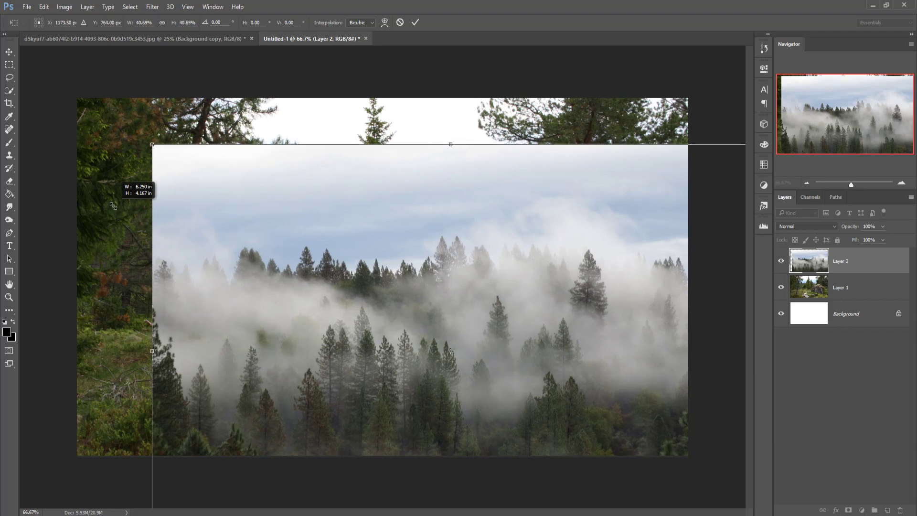
pyautogui.moveTo(508, 269); pyautogui.dragTo(440, 138)
pyautogui.moveTo(492, 227); pyautogui.dragTo(495, 238)
pyautogui.moveTo(689, 405); pyautogui.dragTo(698, 409)
pyautogui.moveTo(652, 362); pyautogui.dragTo(642, 362)
pyautogui.press('Return')
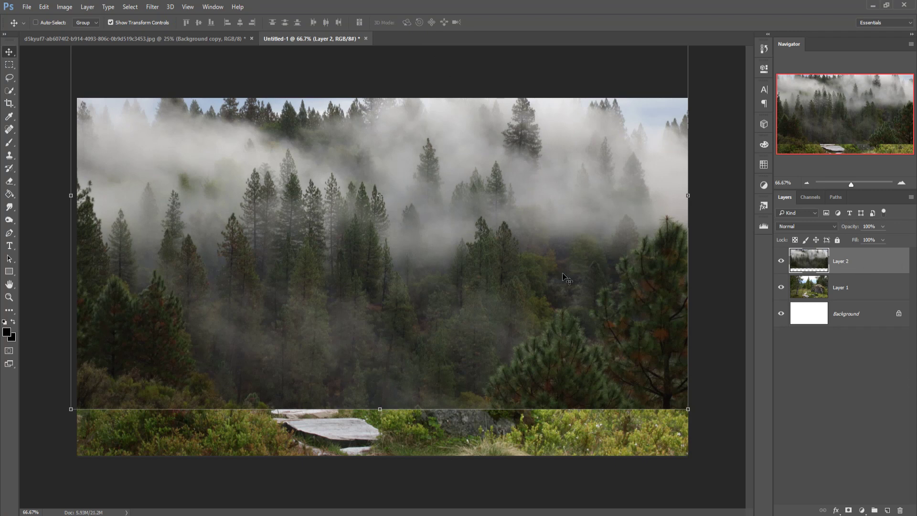
# Step: Add a mask to Layer 2 and set up a large soft round brush at 26% opacity
pyautogui.click(848, 510)
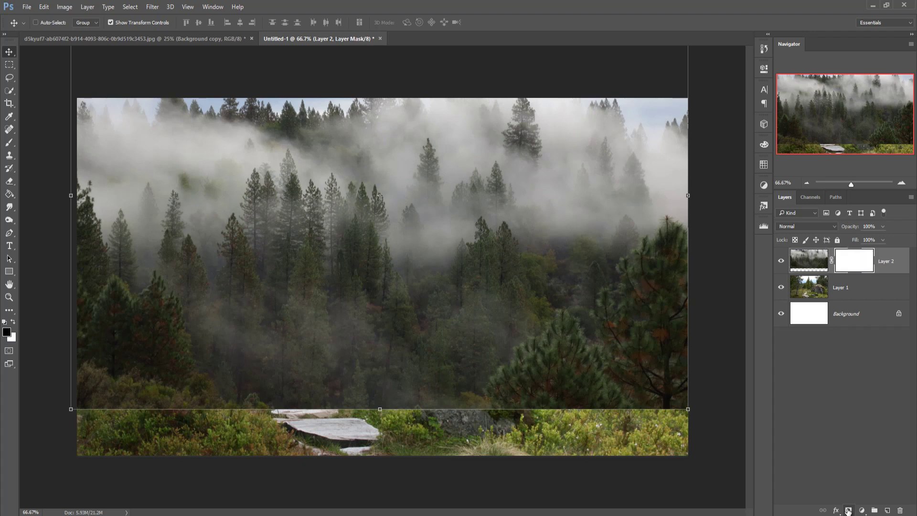
pyautogui.click(9, 143)
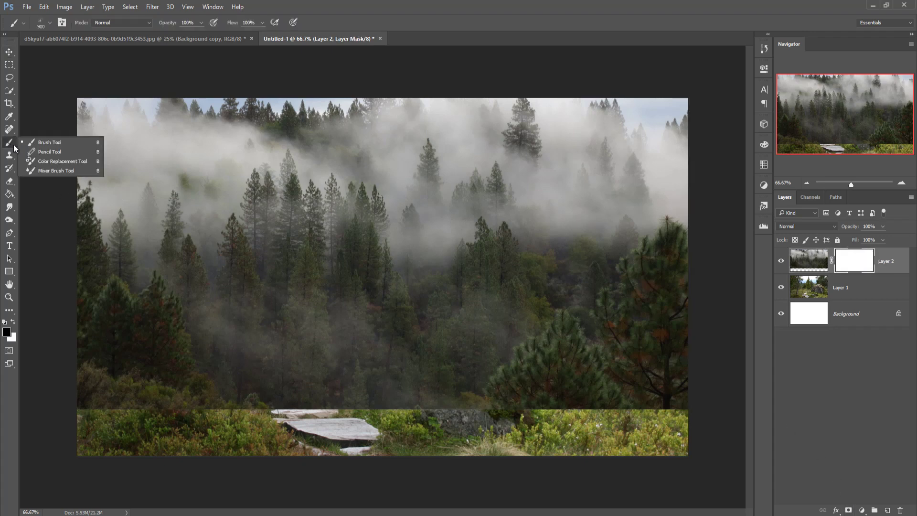
pyautogui.click(46, 145)
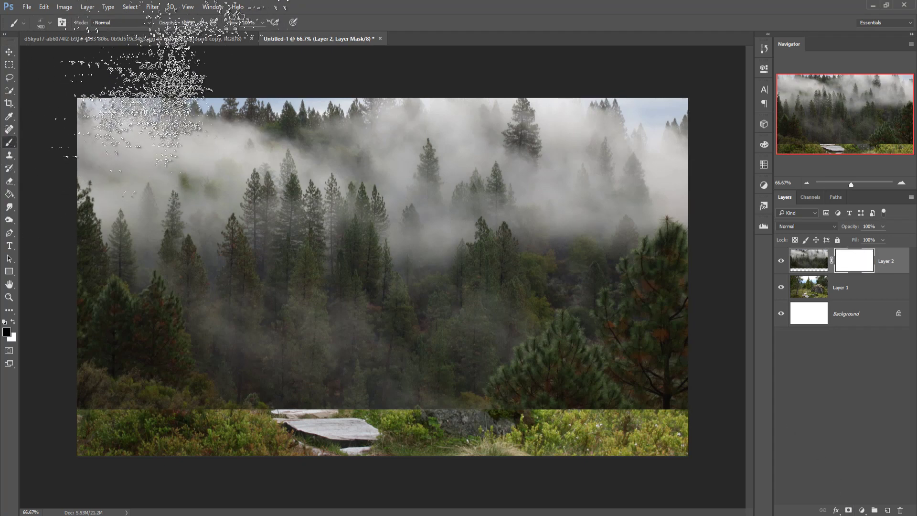
pyautogui.rightClick(133, 124)
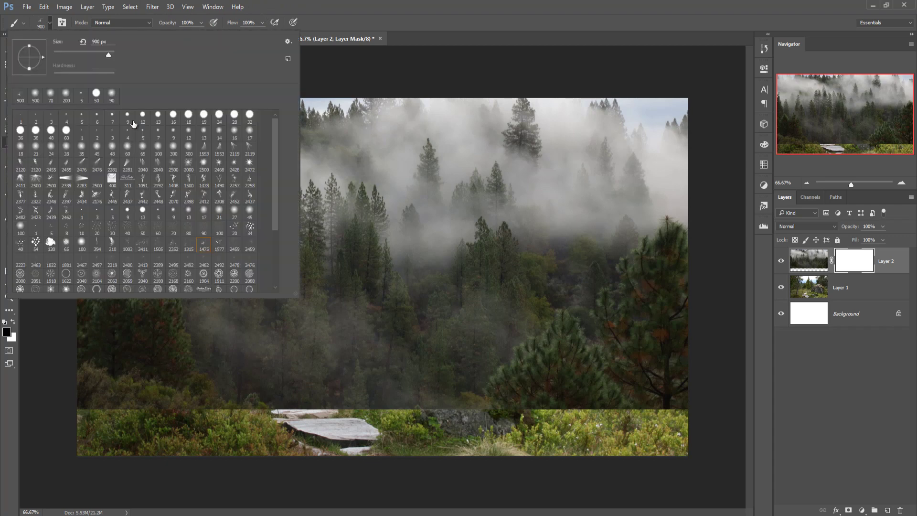
pyautogui.click(127, 151)
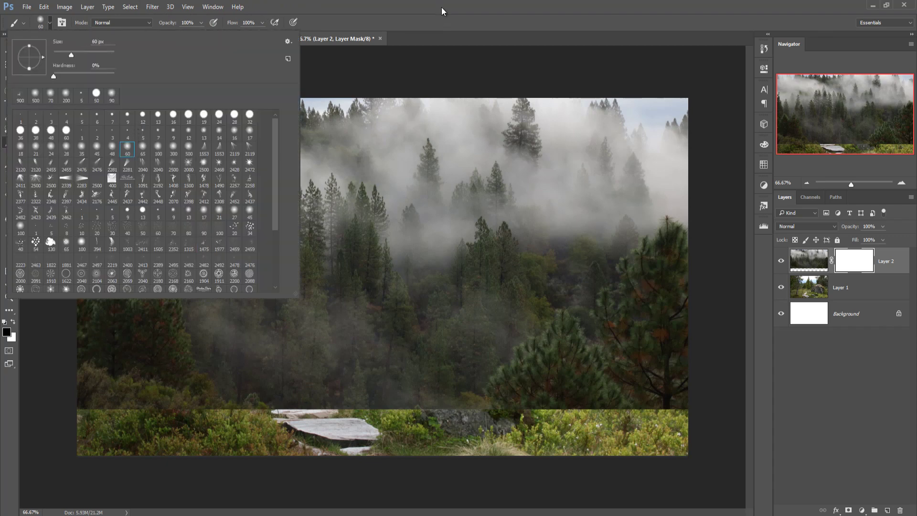
pyautogui.click(444, 12)
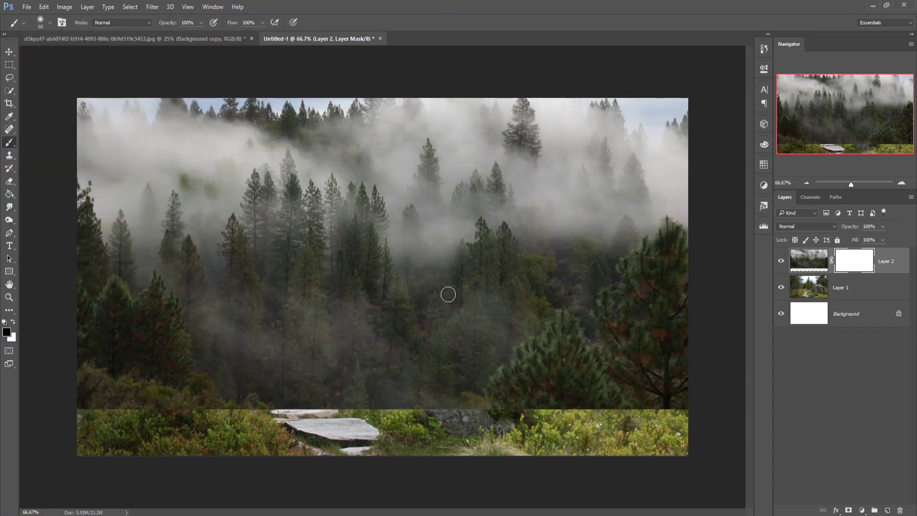
pyautogui.press(']')
pyautogui.press(']')
pyautogui.press(']')
pyautogui.press(']')
pyautogui.press(']')
pyautogui.press(']')
pyautogui.press(']')
pyautogui.press(']')
pyautogui.press(']')
pyautogui.press(']')
pyautogui.press(']')
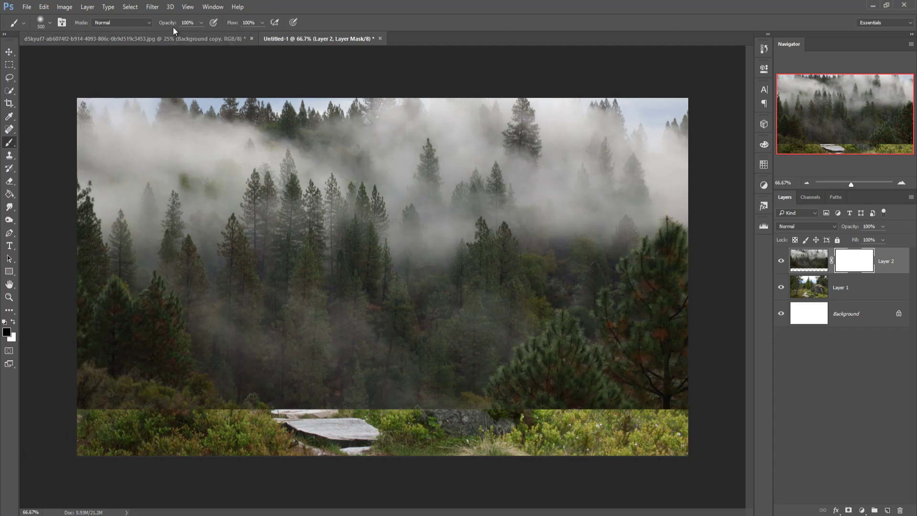
pyautogui.click(201, 23)
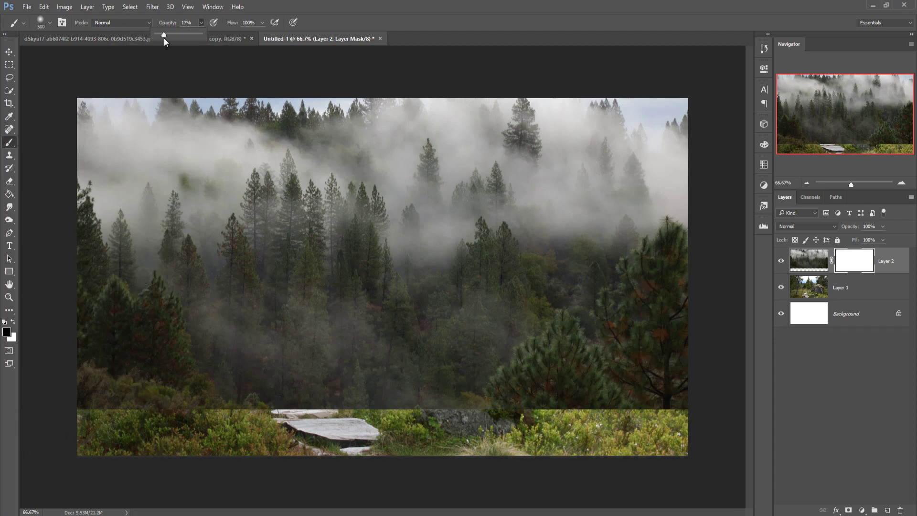
pyautogui.click(167, 56)
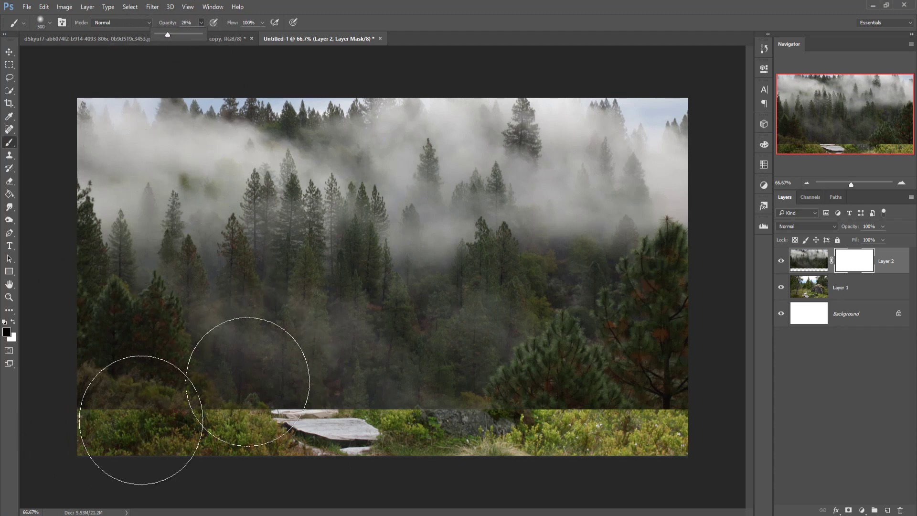
# Step: Paint the mask to reveal the path, boulder, old tree and left trees, finishing at 15% opacity
pyautogui.moveTo(195, 440); pyautogui.dragTo(337, 415)
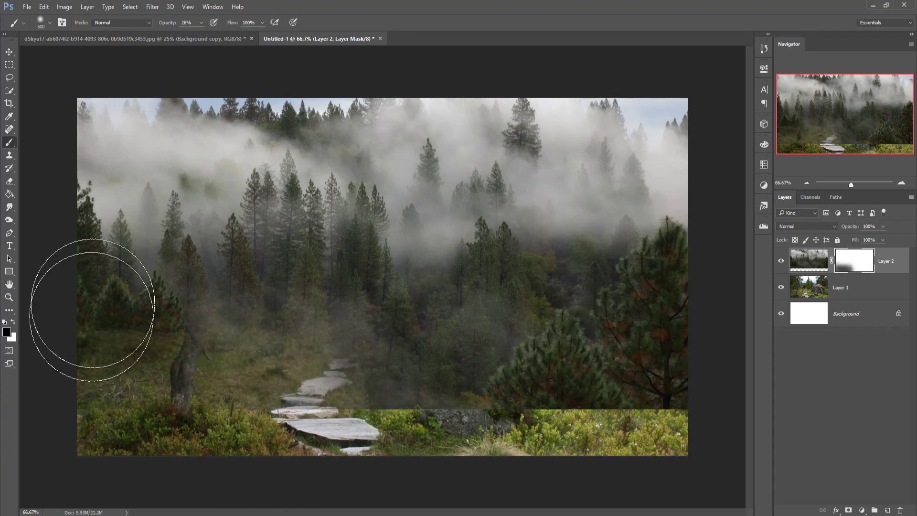
pyautogui.moveTo(92, 307)
pyautogui.mouseDown()
pyautogui.moveTo(143, 330)
pyautogui.moveTo(131, 368)
pyautogui.mouseUp()
pyautogui.moveTo(82, 320)
pyautogui.mouseDown()
pyautogui.moveTo(105, 353)
pyautogui.moveTo(92, 378)
pyautogui.moveTo(128, 311)
pyautogui.moveTo(256, 390)
pyautogui.mouseUp()
pyautogui.moveTo(291, 444)
pyautogui.mouseDown()
pyautogui.moveTo(481, 420)
pyautogui.moveTo(575, 379)
pyautogui.moveTo(332, 389)
pyautogui.moveTo(332, 344)
pyautogui.moveTo(296, 389)
pyautogui.moveTo(348, 348)
pyautogui.moveTo(398, 391)
pyautogui.moveTo(537, 392)
pyautogui.moveTo(556, 406)
pyautogui.moveTo(511, 351)
pyautogui.moveTo(506, 330)
pyautogui.moveTo(583, 337)
pyautogui.moveTo(655, 368)
pyautogui.moveTo(684, 323)
pyautogui.moveTo(695, 270)
pyautogui.moveTo(676, 348)
pyautogui.moveTo(593, 368)
pyautogui.moveTo(553, 404)
pyautogui.moveTo(382, 415)
pyautogui.mouseUp()
pyautogui.moveTo(437, 411)
pyautogui.mouseDown()
pyautogui.moveTo(472, 386)
pyautogui.moveTo(355, 399)
pyautogui.moveTo(223, 365)
pyautogui.moveTo(173, 385)
pyautogui.moveTo(353, 382)
pyautogui.moveTo(615, 403)
pyautogui.moveTo(657, 401)
pyautogui.moveTo(674, 384)
pyautogui.moveTo(329, 361)
pyautogui.moveTo(206, 365)
pyautogui.moveTo(182, 311)
pyautogui.moveTo(171, 340)
pyautogui.moveTo(178, 269)
pyautogui.moveTo(177, 330)
pyautogui.moveTo(186, 275)
pyautogui.moveTo(159, 290)
pyautogui.moveTo(155, 193)
pyautogui.moveTo(121, 305)
pyautogui.moveTo(120, 254)
pyautogui.moveTo(132, 266)
pyautogui.moveTo(157, 214)
pyautogui.moveTo(143, 262)
pyautogui.mouseUp()
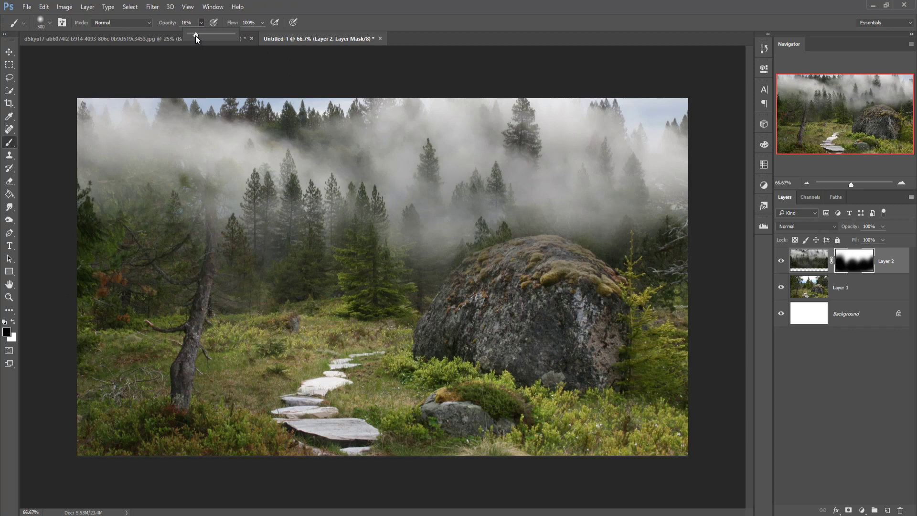
pyautogui.moveTo(196, 37); pyautogui.dragTo(194, 37)
pyautogui.moveTo(160, 168)
pyautogui.mouseDown()
pyautogui.moveTo(177, 139)
pyautogui.moveTo(135, 254)
pyautogui.moveTo(137, 205)
pyautogui.moveTo(164, 225)
pyautogui.moveTo(177, 260)
pyautogui.moveTo(167, 286)
pyautogui.moveTo(113, 291)
pyautogui.moveTo(119, 163)
pyautogui.moveTo(81, 108)
pyautogui.moveTo(76, 145)
pyautogui.moveTo(77, 98)
pyautogui.mouseUp()
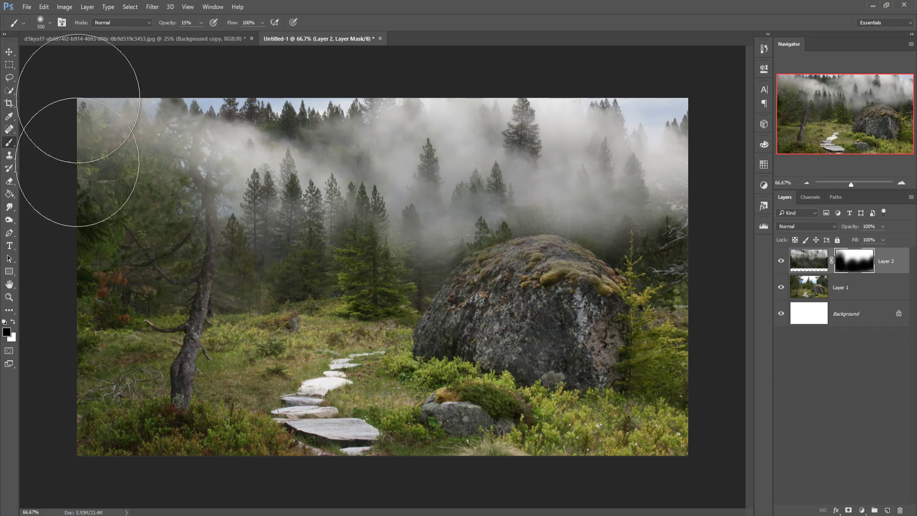
pyautogui.moveTo(77, 162)
pyautogui.mouseDown()
pyautogui.moveTo(81, 246)
pyautogui.moveTo(73, 225)
pyautogui.moveTo(105, 350)
pyautogui.mouseUp()
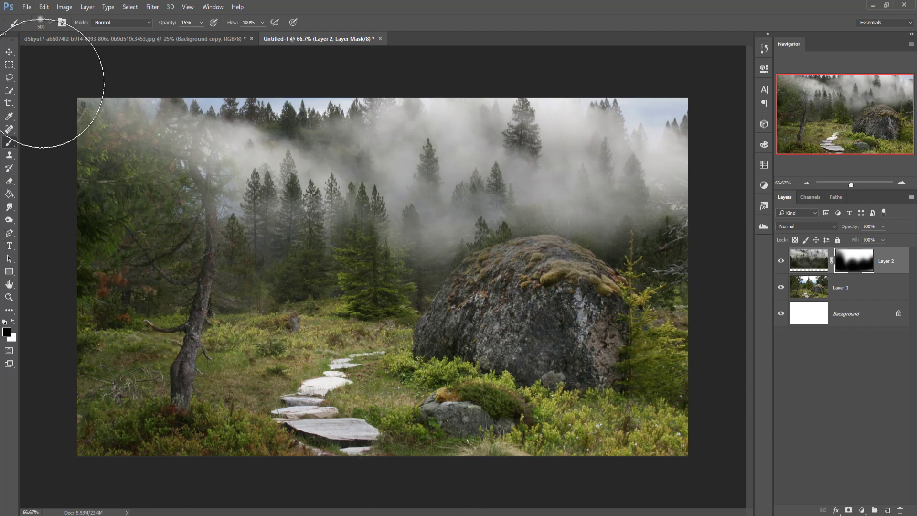
pyautogui.click(9, 52)
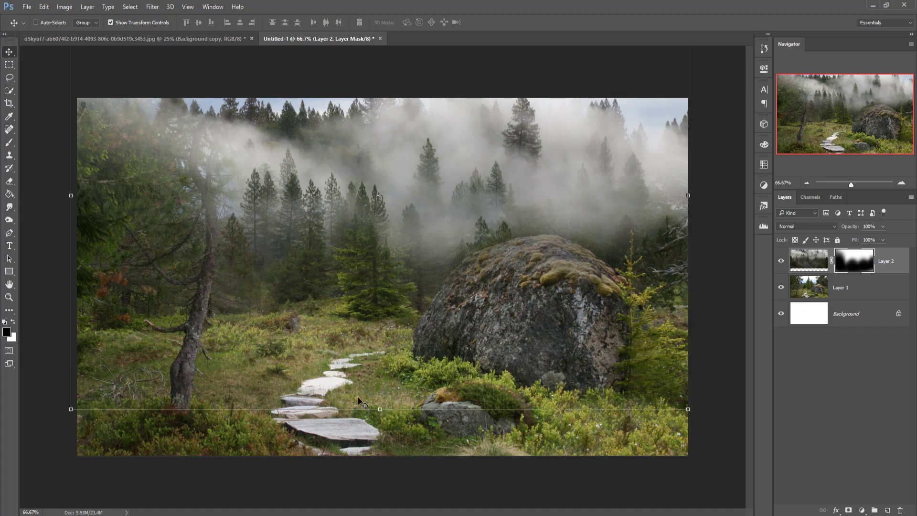
# Step: Drag the woman cutout into Untitled-1 above the forest and start scaling her to about 50%
pyautogui.moveTo(121, 36); pyautogui.dragTo(604, 70)
pyautogui.moveTo(630, 205); pyautogui.dragTo(410, 227)
pyautogui.click(710, 70)
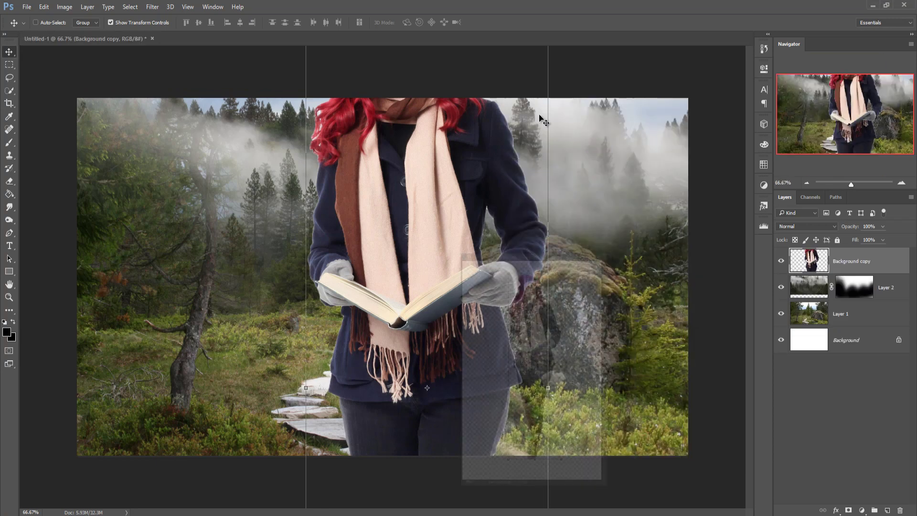
pyautogui.moveTo(477, 182); pyautogui.dragTo(400, 267)
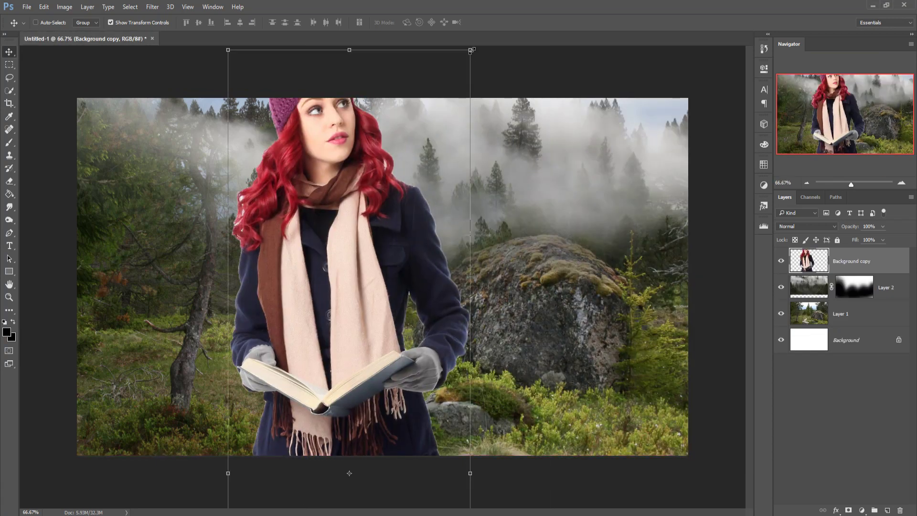
pyautogui.moveTo(471, 49); pyautogui.dragTo(411, 260)
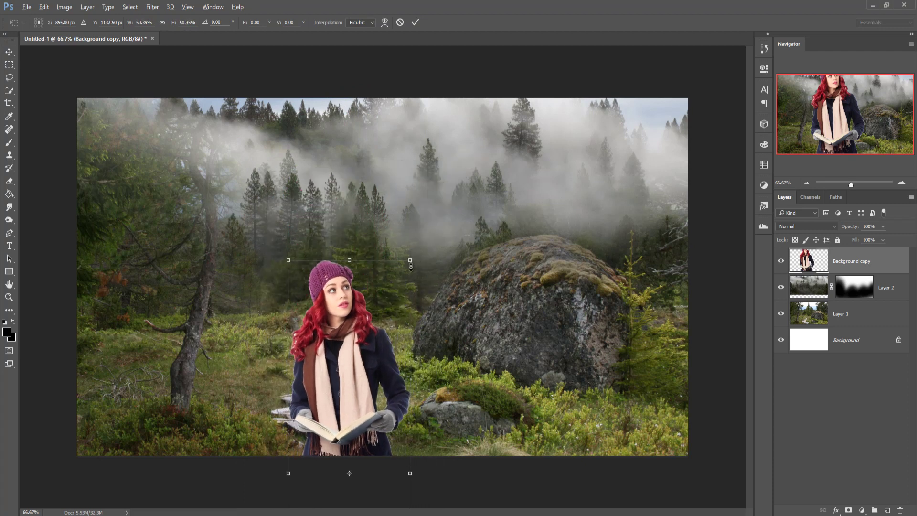
# Step: Shrink the woman to about 28% and place her feet on the stone path
pyautogui.moveTo(334, 344); pyautogui.dragTo(365, 197)
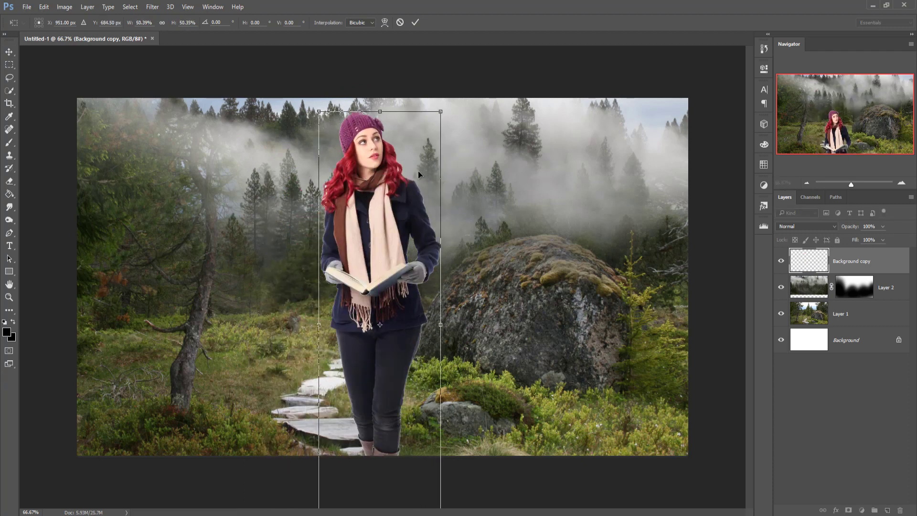
pyautogui.moveTo(438, 116); pyautogui.dragTo(428, 175)
pyautogui.moveTo(421, 210); pyautogui.dragTo(390, 175)
pyautogui.moveTo(392, 139); pyautogui.dragTo(382, 170)
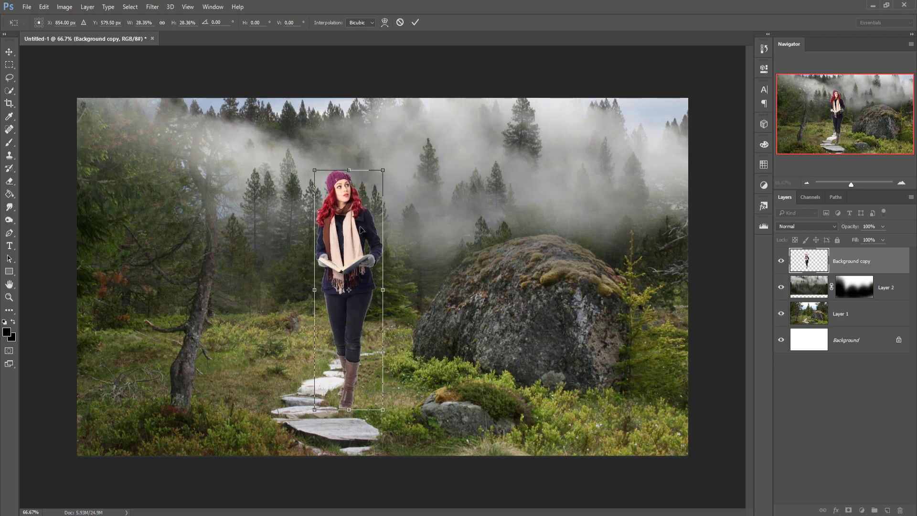
pyautogui.moveTo(348, 242); pyautogui.dragTo(340, 280)
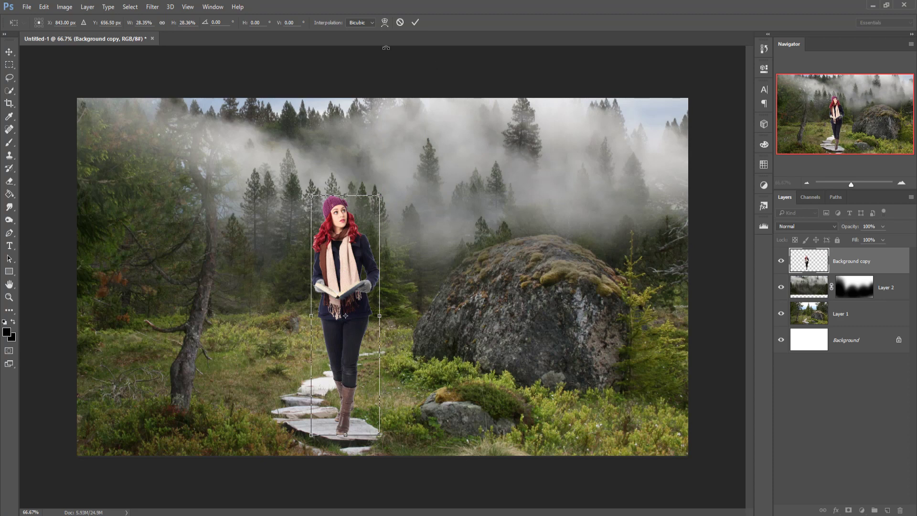
pyautogui.click(414, 27)
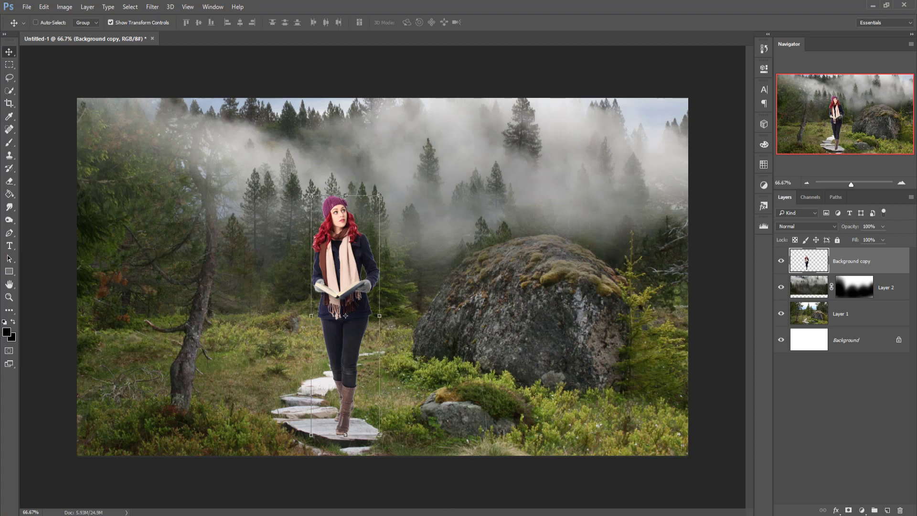
# Step: Open the misty treetop photo and drag it into Untitled-1 as Layer 3
pyautogui.click(870, 485)
pyautogui.click(238, 41)
pyautogui.moveTo(225, 39); pyautogui.dragTo(673, 98)
pyautogui.moveTo(668, 244); pyautogui.dragTo(358, 174)
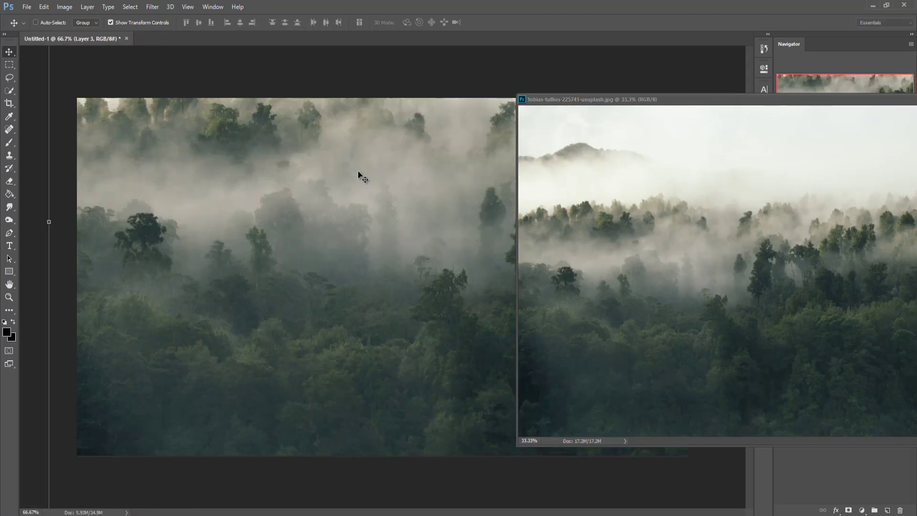
pyautogui.moveTo(840, 111); pyautogui.dragTo(555, 141)
# Step: Scale Layer 3 to about 64% to cover the canvas and commit
pyautogui.moveTo(687, 141); pyautogui.dragTo(395, 289)
pyautogui.moveTo(563, 323); pyautogui.dragTo(375, 130)
pyautogui.moveTo(638, 389); pyautogui.dragTo(696, 410)
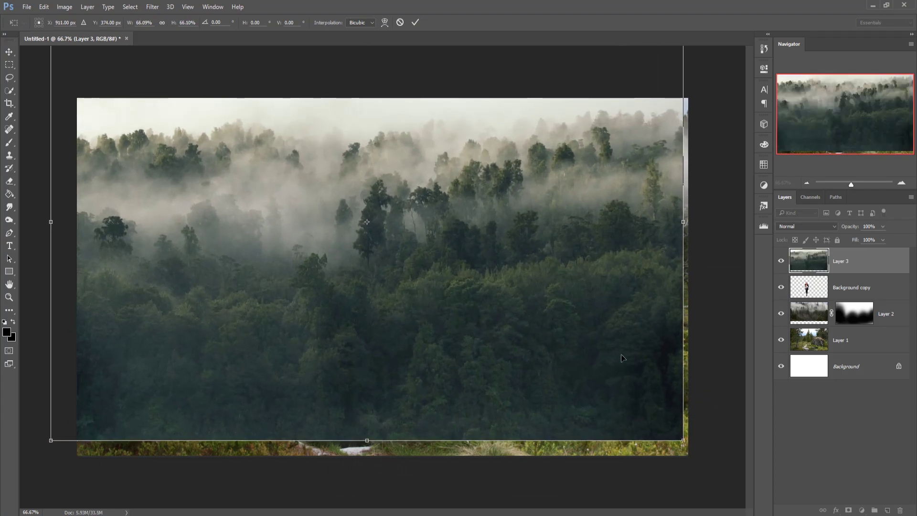
pyautogui.moveTo(607, 352); pyautogui.dragTo(611, 404)
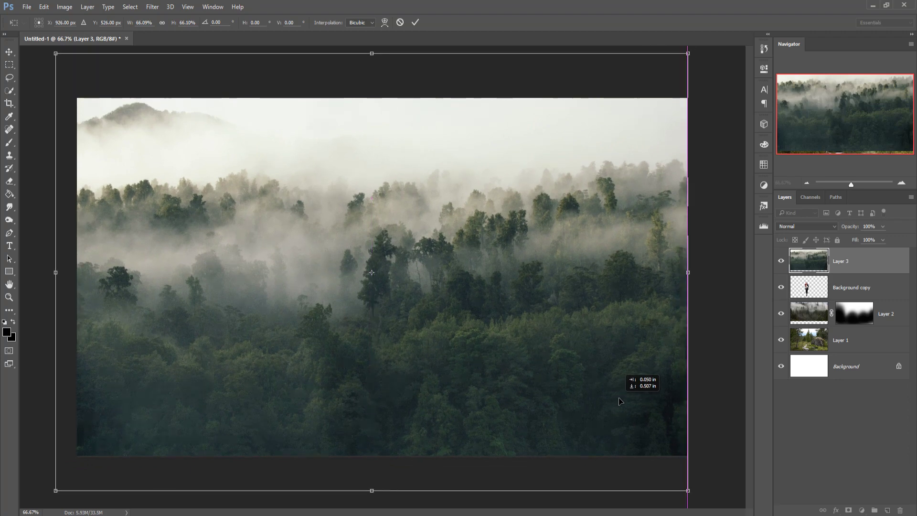
pyautogui.moveTo(681, 57); pyautogui.dragTo(673, 64)
pyautogui.moveTo(660, 151); pyautogui.dragTo(669, 142)
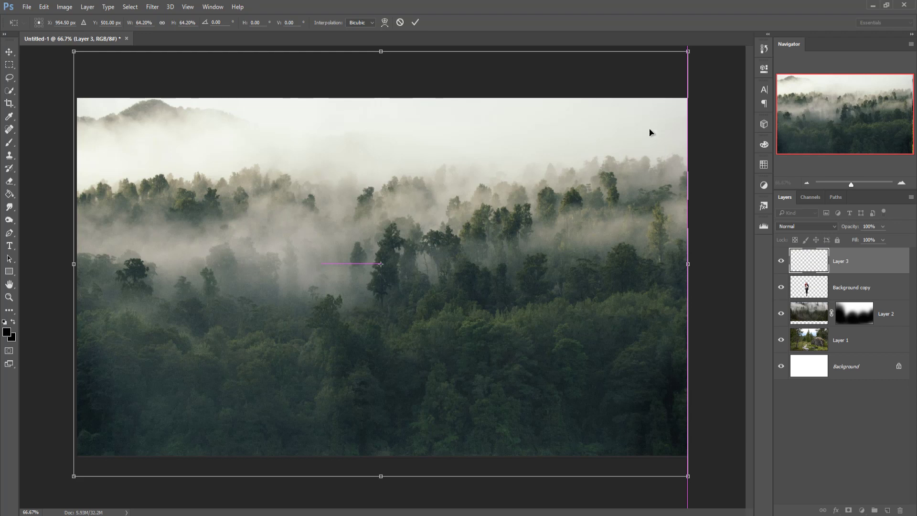
pyautogui.click(414, 23)
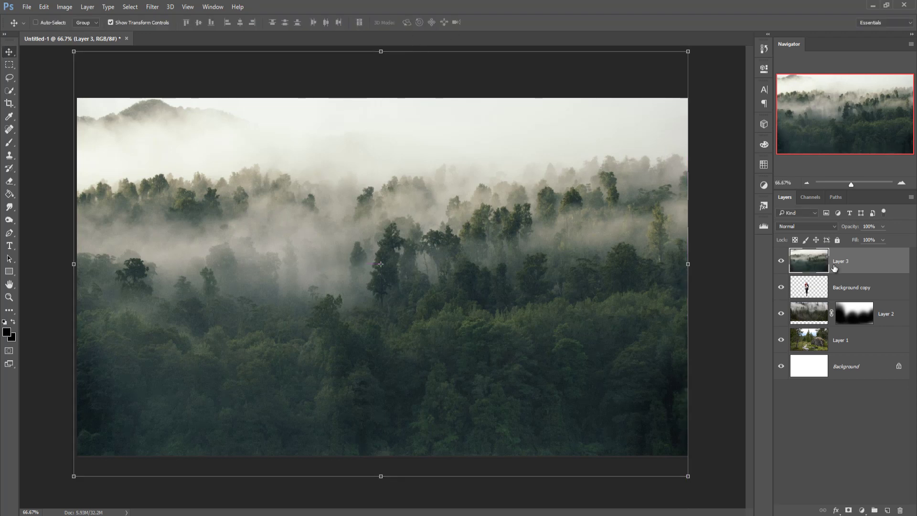
# Step: Mask Layer 3 and paint to reveal the stone path, grass and right-side rocks
pyautogui.click(849, 510)
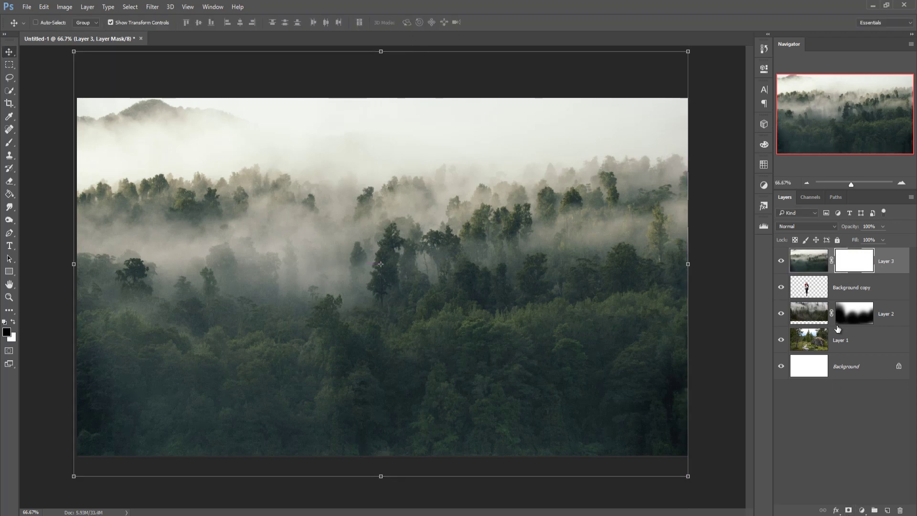
pyautogui.click(10, 143)
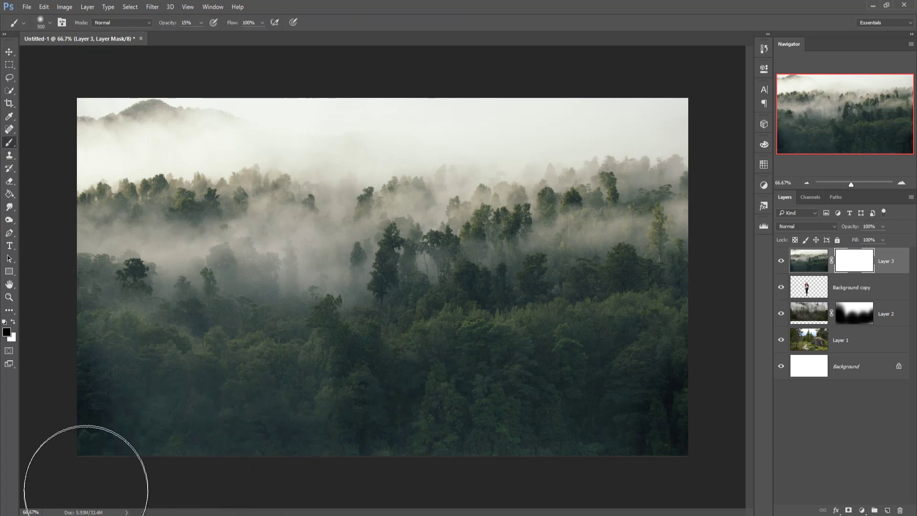
pyautogui.moveTo(86, 487)
pyautogui.mouseDown()
pyautogui.moveTo(104, 467)
pyautogui.moveTo(371, 464)
pyautogui.moveTo(228, 456)
pyautogui.moveTo(126, 427)
pyautogui.moveTo(178, 433)
pyautogui.moveTo(157, 426)
pyautogui.moveTo(174, 408)
pyautogui.moveTo(153, 393)
pyautogui.mouseUp()
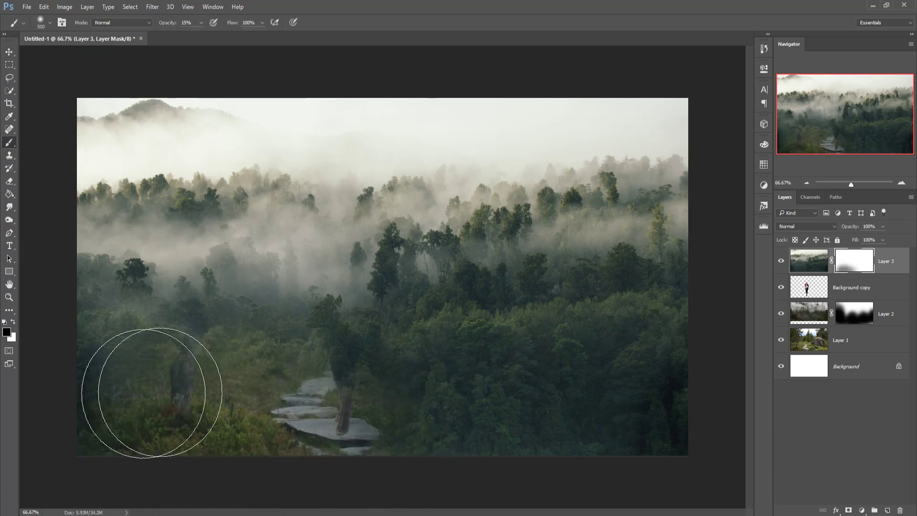
pyautogui.hotkey('ctrl', '[')
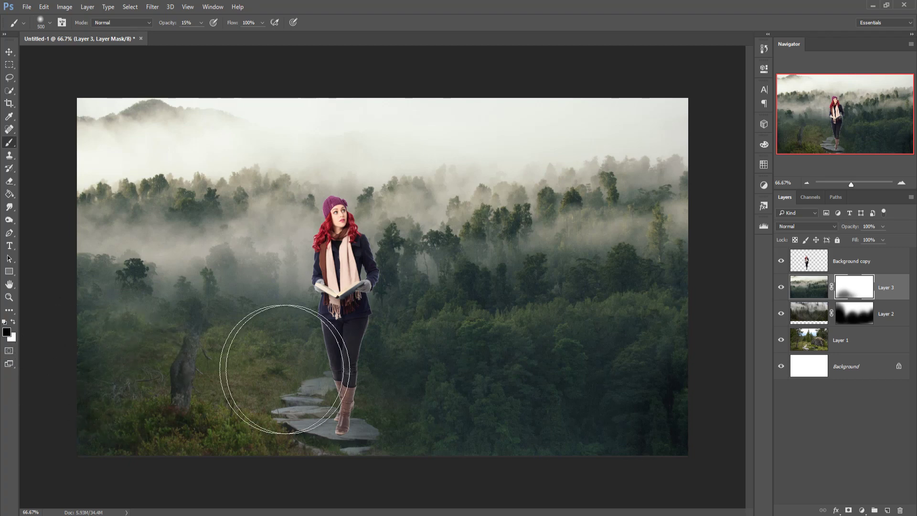
pyautogui.moveTo(285, 369)
pyautogui.mouseDown()
pyautogui.moveTo(143, 379)
pyautogui.moveTo(357, 365)
pyautogui.moveTo(248, 366)
pyautogui.moveTo(392, 376)
pyautogui.moveTo(370, 381)
pyautogui.mouseUp()
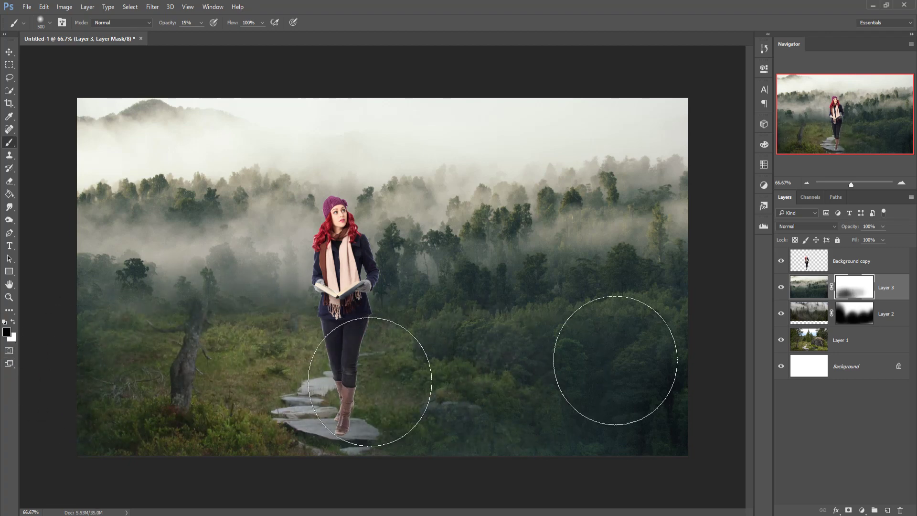
pyautogui.moveTo(682, 338)
pyautogui.mouseDown()
pyautogui.moveTo(458, 366)
pyautogui.moveTo(615, 343)
pyautogui.moveTo(476, 349)
pyautogui.moveTo(597, 326)
pyautogui.moveTo(533, 313)
pyautogui.moveTo(482, 357)
pyautogui.moveTo(646, 355)
pyautogui.moveTo(606, 363)
pyautogui.moveTo(615, 369)
pyautogui.moveTo(587, 385)
pyautogui.moveTo(707, 389)
pyautogui.moveTo(748, 407)
pyautogui.moveTo(477, 394)
pyautogui.moveTo(432, 403)
pyautogui.moveTo(193, 359)
pyautogui.moveTo(99, 395)
pyautogui.moveTo(116, 381)
pyautogui.moveTo(106, 384)
pyautogui.moveTo(109, 355)
pyautogui.moveTo(137, 341)
pyautogui.moveTo(223, 349)
pyautogui.moveTo(184, 355)
pyautogui.moveTo(262, 385)
pyautogui.moveTo(332, 386)
pyautogui.moveTo(252, 368)
pyautogui.moveTo(324, 349)
pyautogui.moveTo(371, 321)
pyautogui.moveTo(498, 317)
pyautogui.moveTo(507, 280)
pyautogui.moveTo(489, 290)
pyautogui.moveTo(478, 306)
pyautogui.moveTo(577, 273)
pyautogui.moveTo(548, 257)
pyautogui.mouseUp()
# Step: Shrink the brush to 250 and soften the mask across the rock and bottom edge
pyautogui.press('[')
pyautogui.press('[')
pyautogui.press('[')
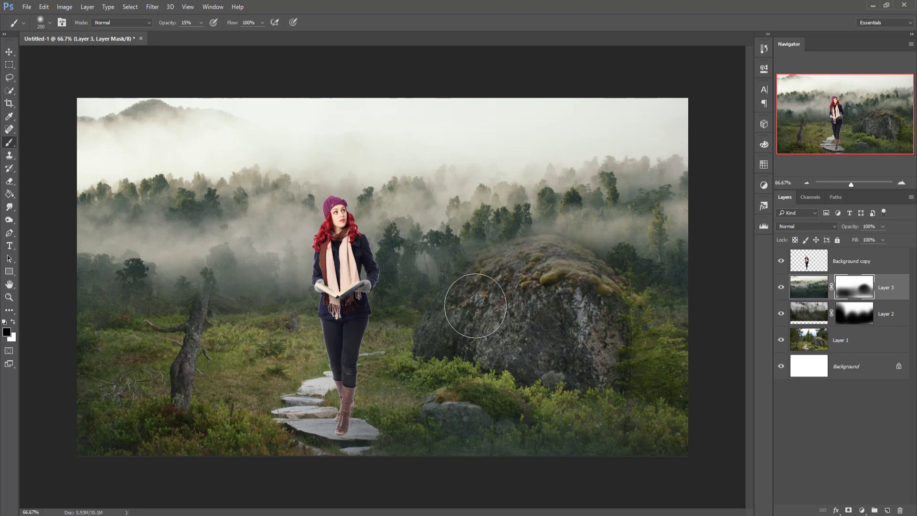
pyautogui.moveTo(446, 351)
pyautogui.mouseDown()
pyautogui.moveTo(713, 385)
pyautogui.moveTo(681, 415)
pyautogui.moveTo(564, 441)
pyautogui.moveTo(622, 437)
pyautogui.moveTo(296, 457)
pyautogui.moveTo(450, 460)
pyautogui.moveTo(237, 445)
pyautogui.moveTo(95, 421)
pyautogui.moveTo(147, 357)
pyautogui.moveTo(104, 342)
pyautogui.mouseUp()
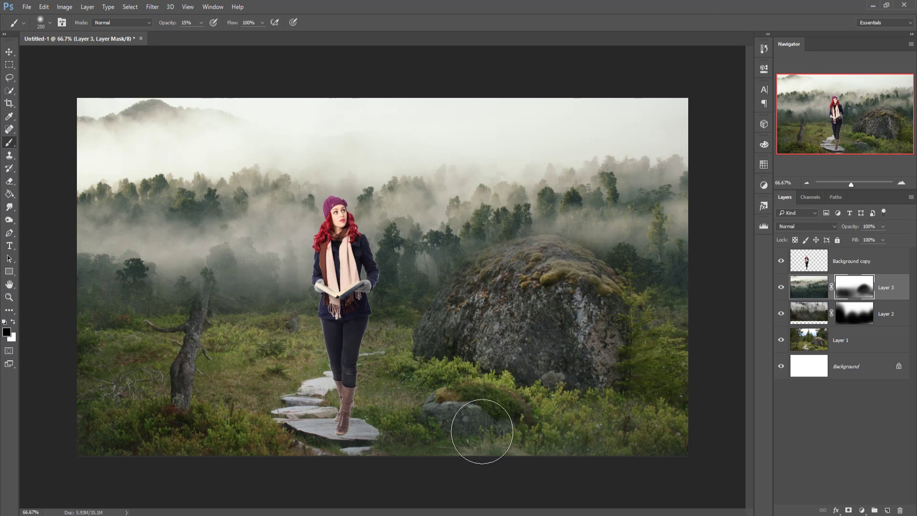
pyautogui.click(10, 52)
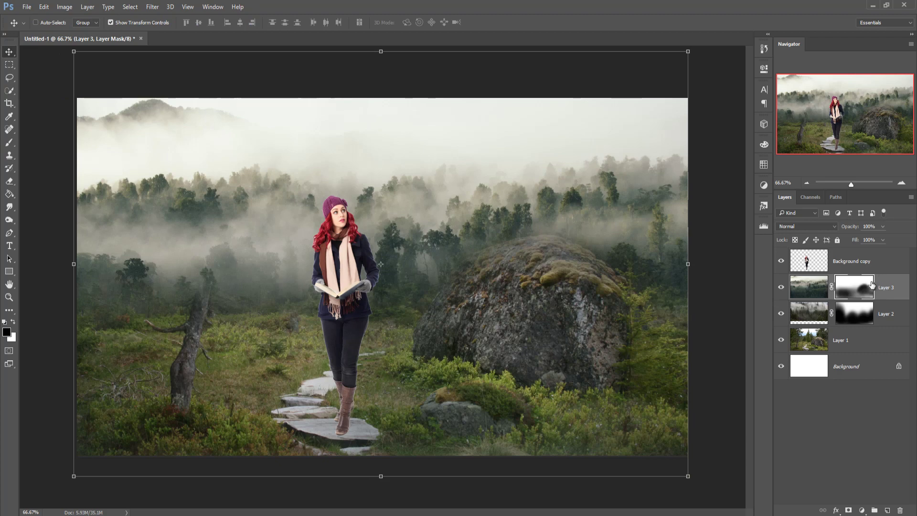
# Step: Create Layer 4 above Layer 3 and dab soft black at 100% opacity beside the legs
pyautogui.click(891, 293)
pyautogui.click(814, 260)
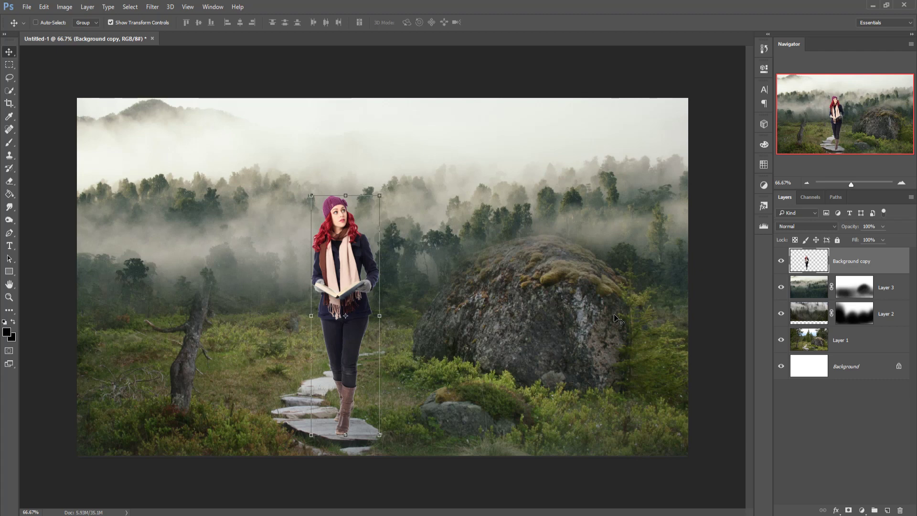
pyautogui.hotkey('alt', '[')
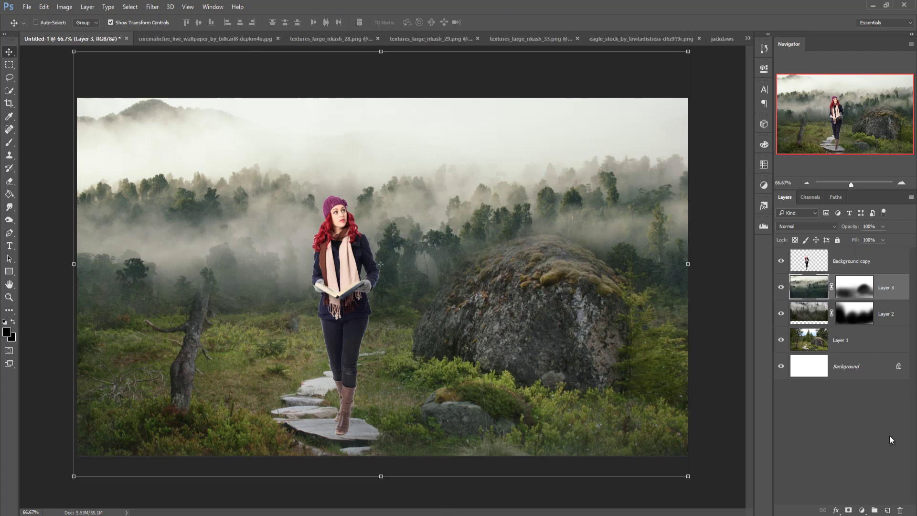
pyautogui.click(886, 509)
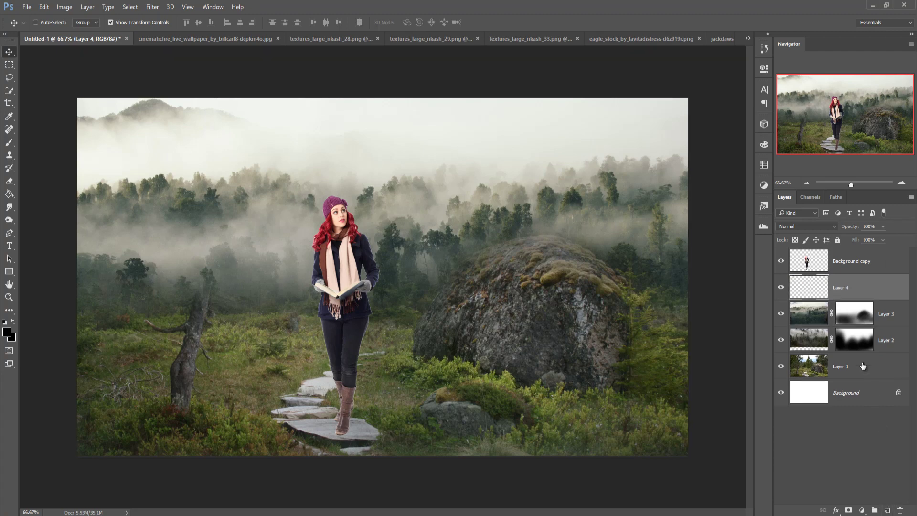
pyautogui.click(4, 146)
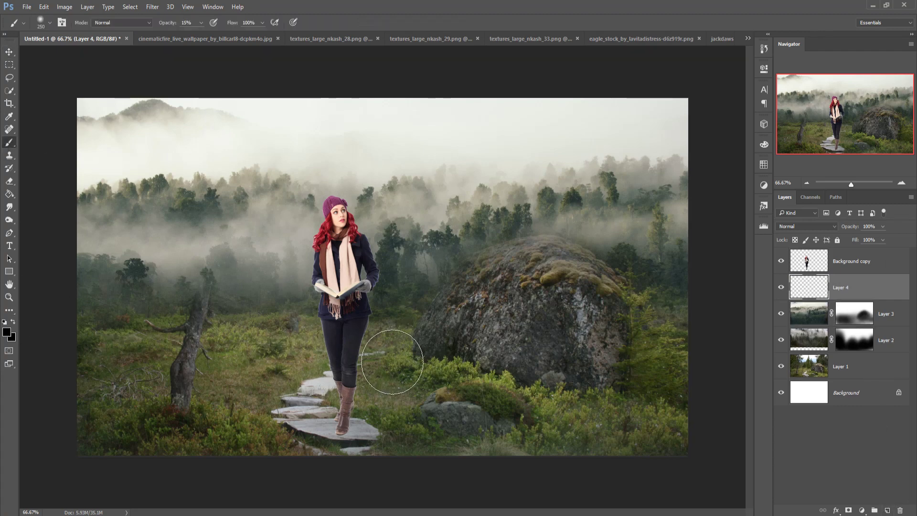
pyautogui.click(201, 23)
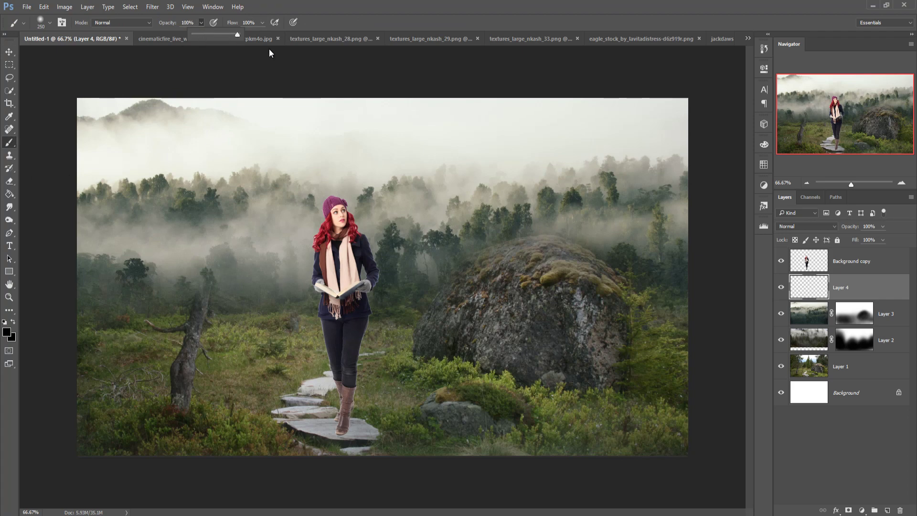
pyautogui.click(407, 372)
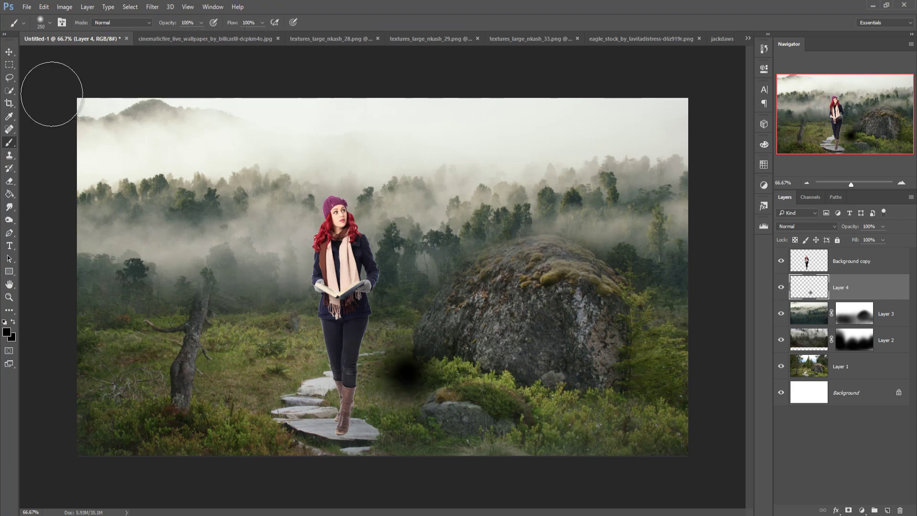
pyautogui.click(7, 53)
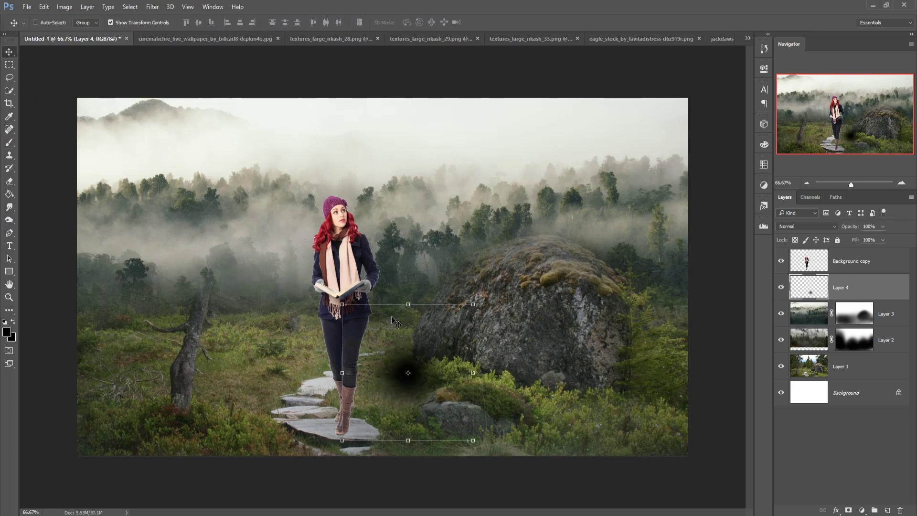
# Step: Squash and stretch the dab into a wide, thin dark band under the woman
pyautogui.moveTo(407, 305); pyautogui.dragTo(407, 419)
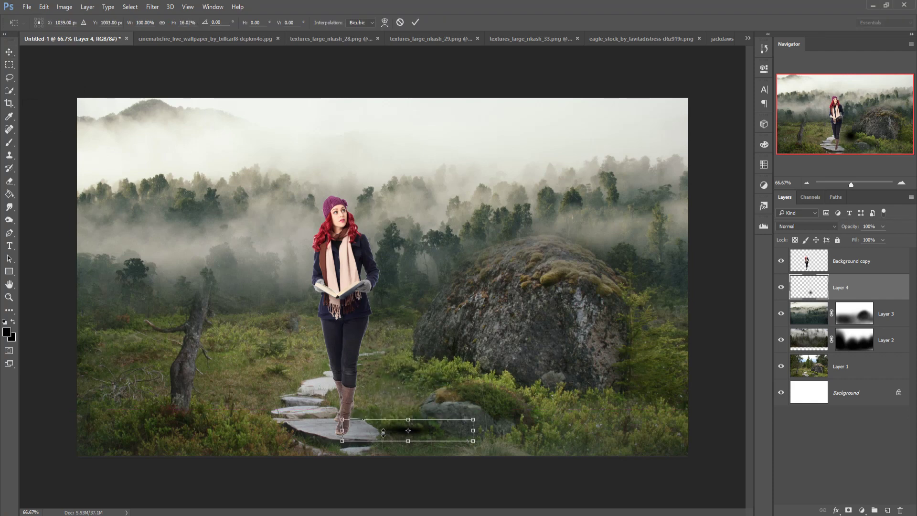
pyautogui.moveTo(340, 435); pyautogui.dragTo(310, 435)
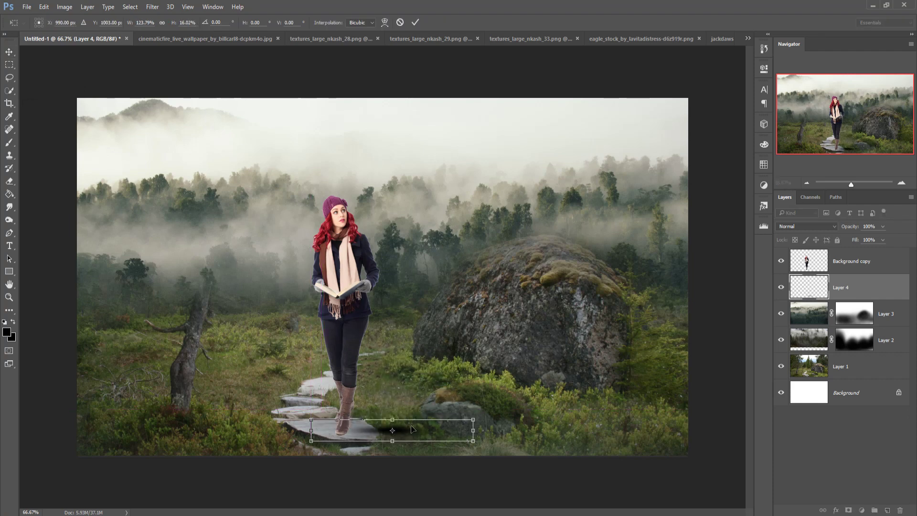
pyautogui.moveTo(389, 428); pyautogui.dragTo(345, 464)
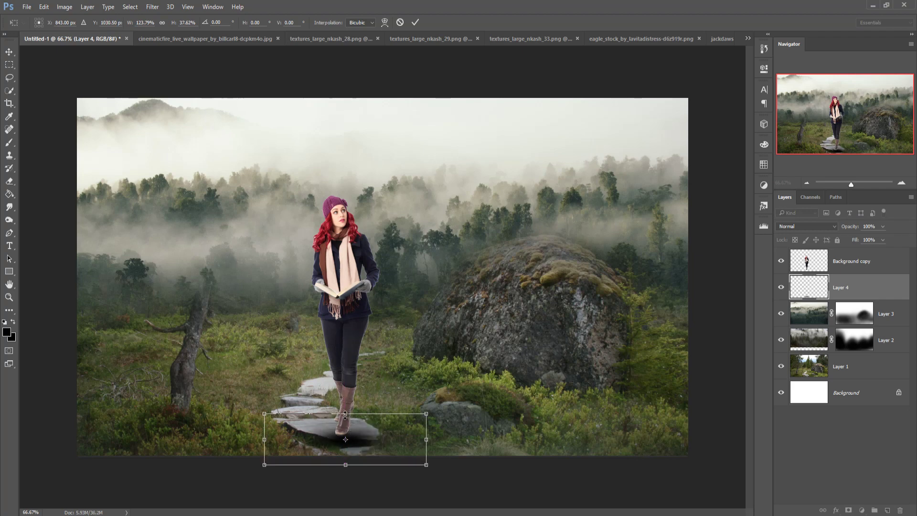
pyautogui.moveTo(345, 414); pyautogui.dragTo(345, 409)
pyautogui.moveTo(265, 438); pyautogui.dragTo(192, 432)
pyautogui.moveTo(472, 439); pyautogui.dragTo(476, 439)
pyautogui.moveTo(343, 441); pyautogui.dragTo(354, 435)
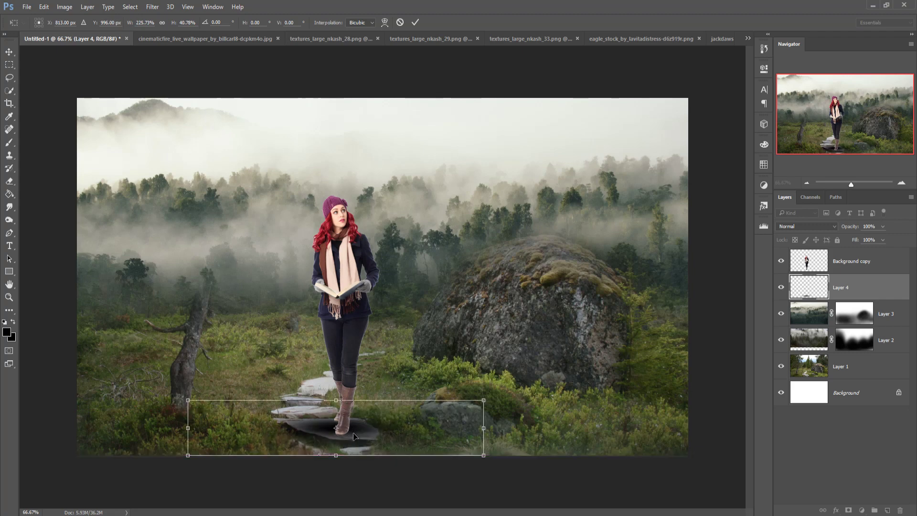
pyautogui.click(415, 22)
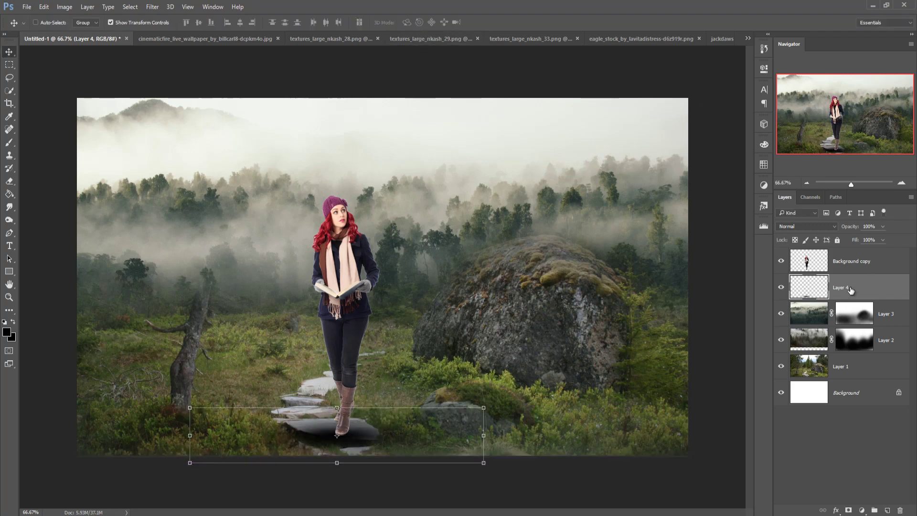
# Step: Nudge the shadow up, stretch it and rotate it nearly flat onto the ground line
pyautogui.press('Up')
pyautogui.press('Up')
pyautogui.press('Up')
pyautogui.press('Up')
pyautogui.press('Up')
pyautogui.press('Up')
pyautogui.press('Up')
pyautogui.press('Up')
pyautogui.press('Up')
pyautogui.press('Up')
pyautogui.press('Up')
pyautogui.press('Up')
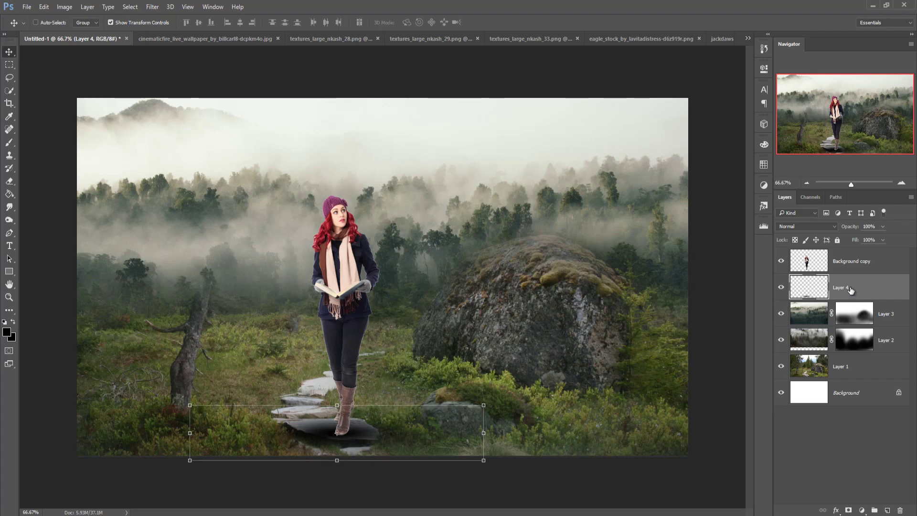
pyautogui.press('Up')
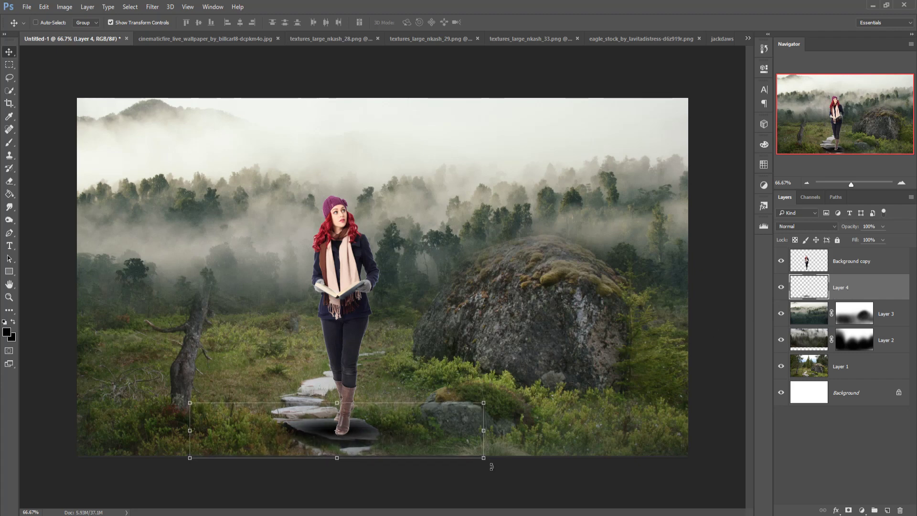
pyautogui.moveTo(336, 458); pyautogui.dragTo(332, 486)
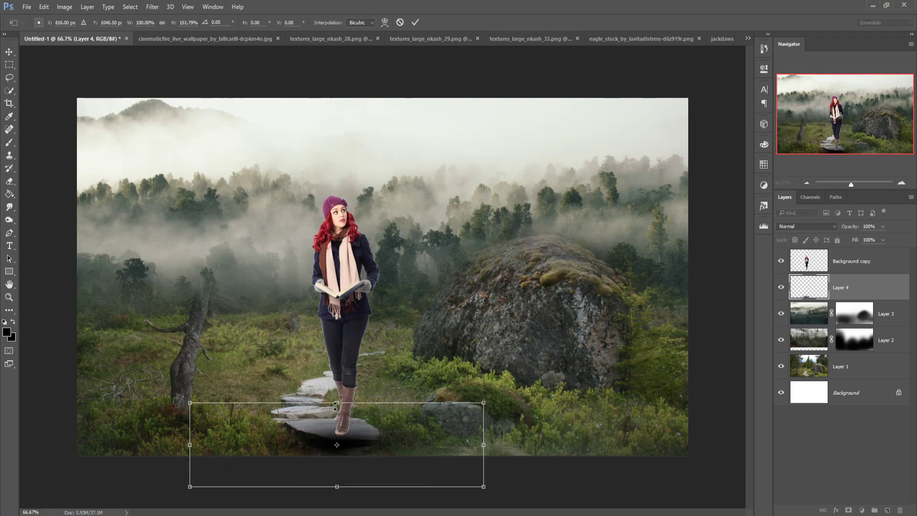
pyautogui.moveTo(337, 402); pyautogui.dragTo(337, 396)
pyautogui.moveTo(377, 449); pyautogui.dragTo(378, 439)
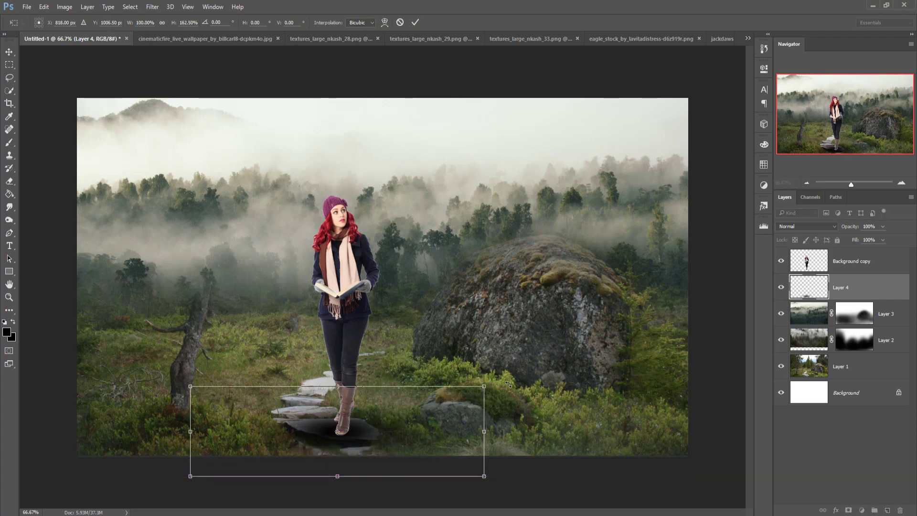
pyautogui.moveTo(505, 382); pyautogui.dragTo(403, 311)
pyautogui.moveTo(427, 341); pyautogui.dragTo(488, 425)
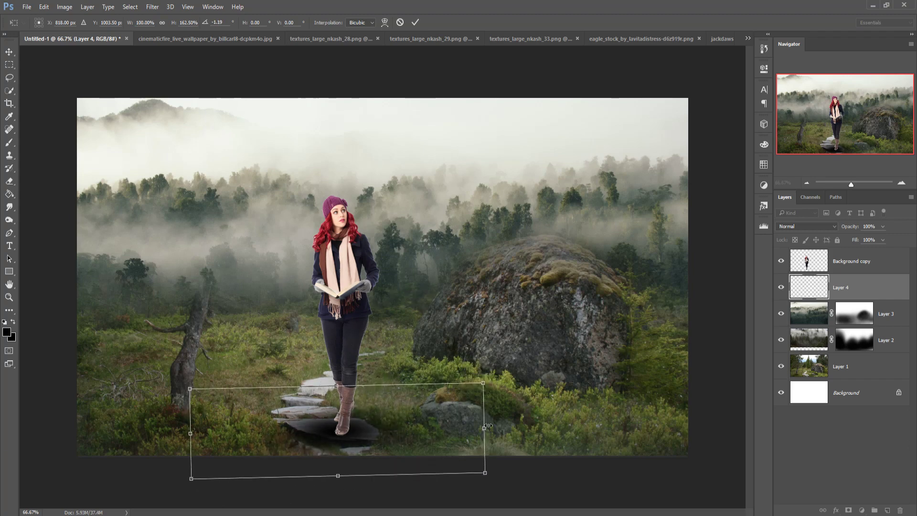
pyautogui.press('Up')
pyautogui.press('Up')
pyautogui.press('Up')
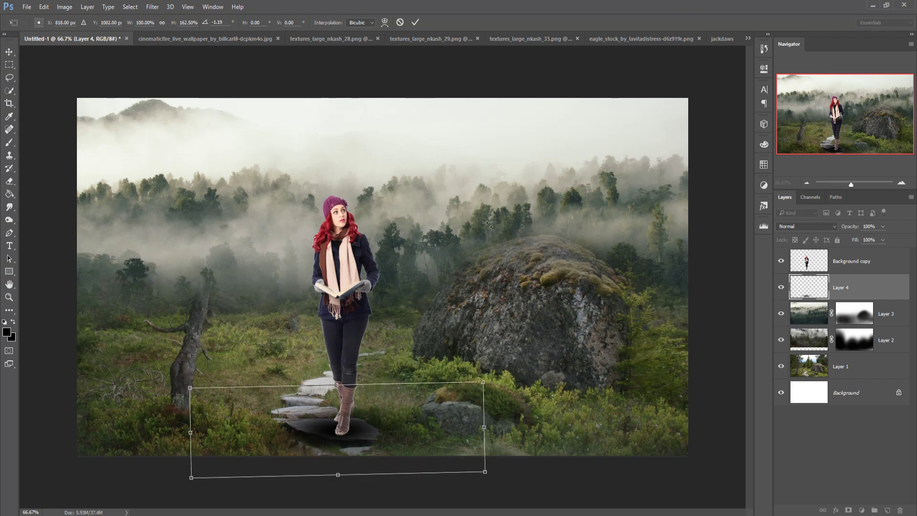
pyautogui.click(415, 22)
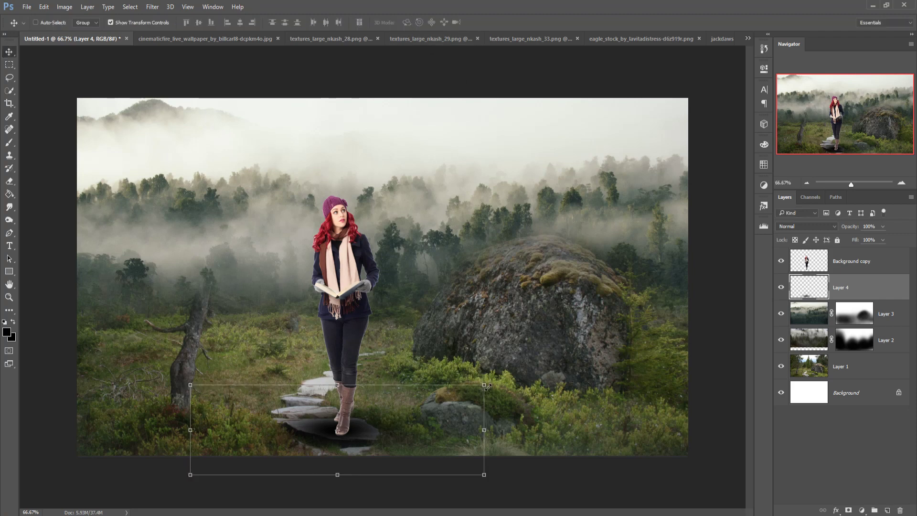
# Step: Narrow the shadow and position it directly beneath the woman's boots
pyautogui.moveTo(486, 386); pyautogui.dragTo(344, 379)
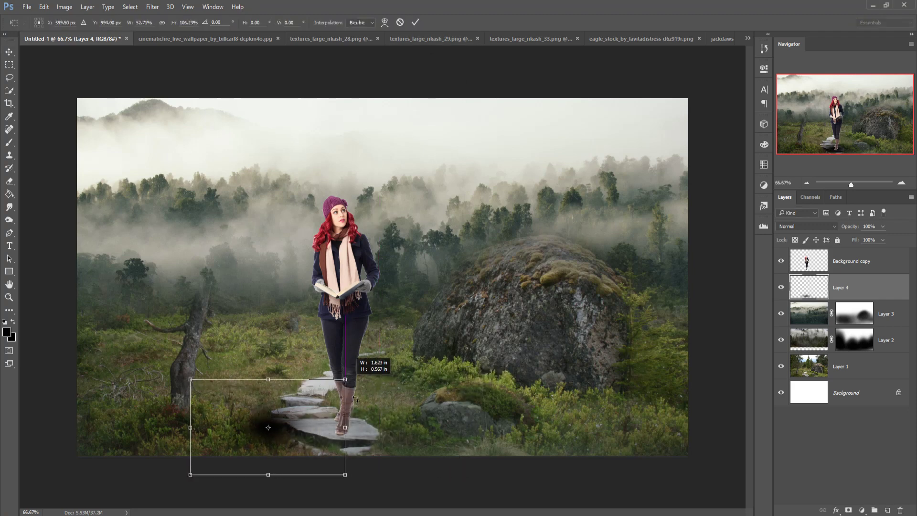
pyautogui.moveTo(289, 451); pyautogui.dragTo(359, 452)
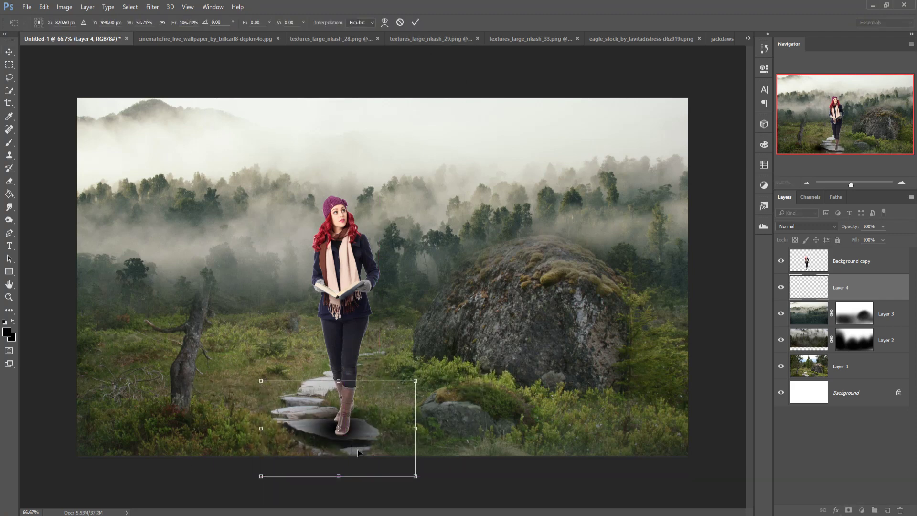
pyautogui.moveTo(415, 382); pyautogui.dragTo(425, 385)
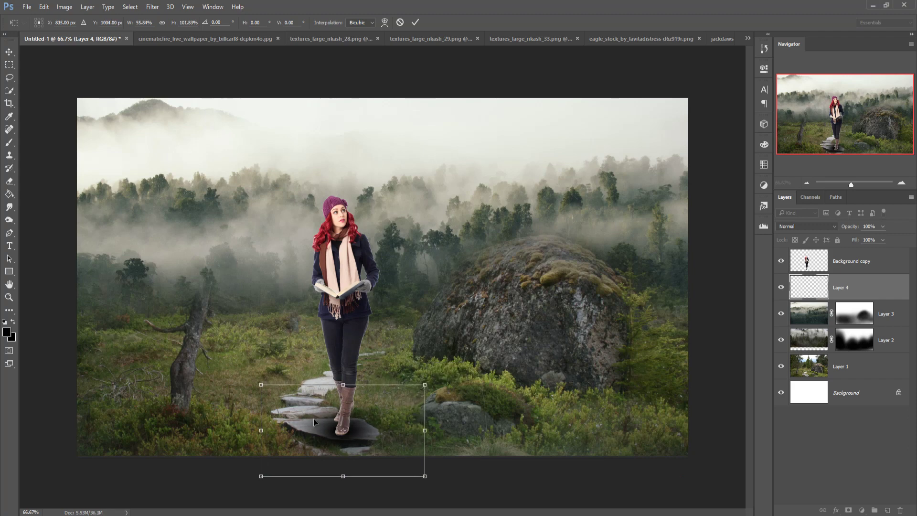
pyautogui.click(415, 23)
pyautogui.click(859, 269)
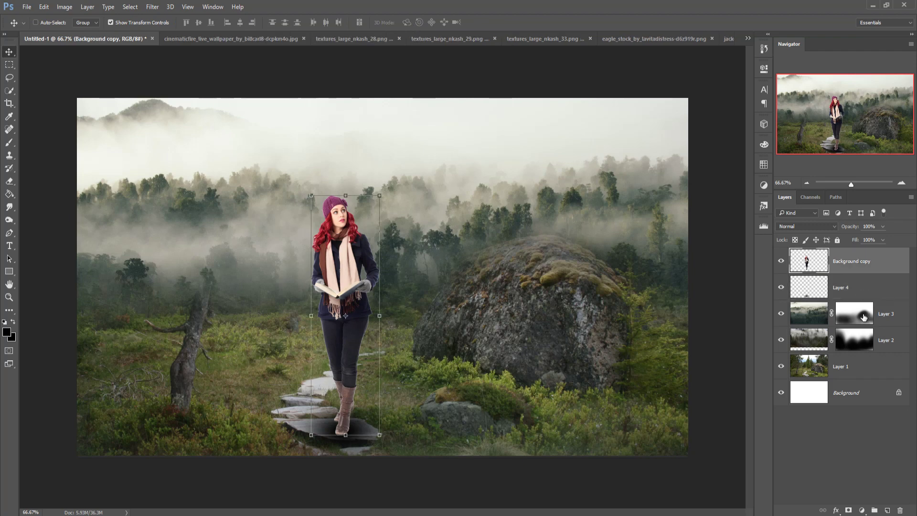
# Step: Add a new layer above the woman and fill it with 50% Gray
pyautogui.click(888, 508)
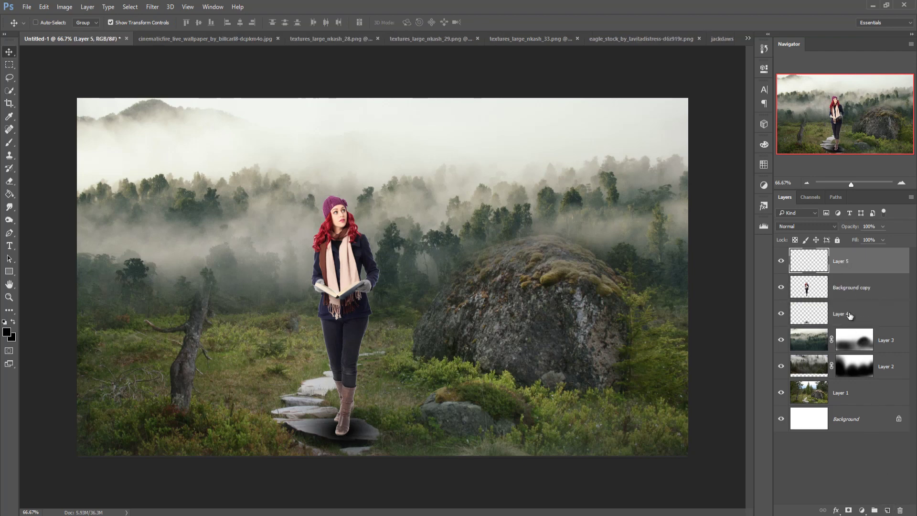
pyautogui.click(40, 8)
pyautogui.click(60, 149)
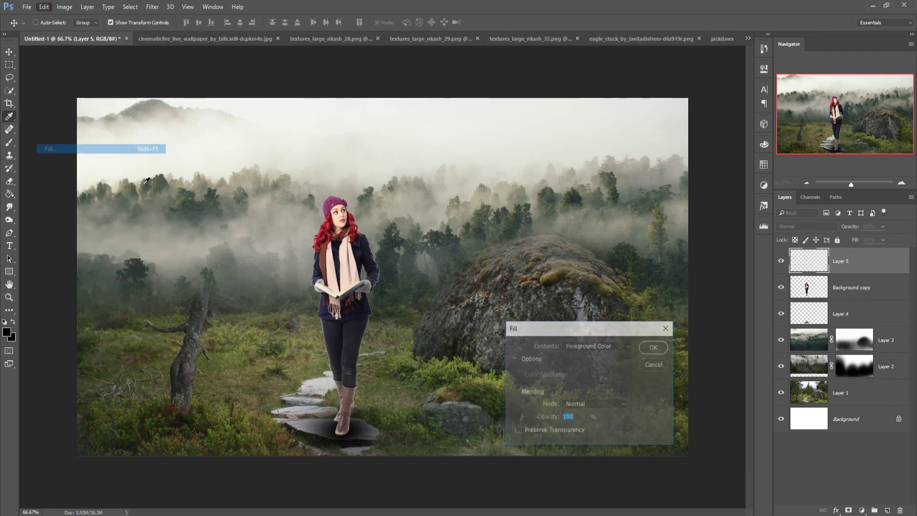
pyautogui.click(603, 345)
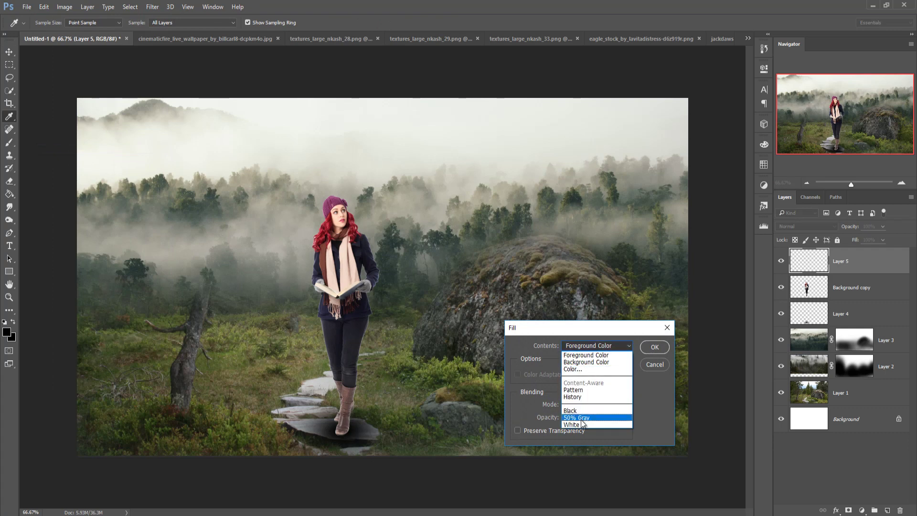
pyautogui.click(581, 418)
pyautogui.press('v')
pyautogui.click(654, 347)
# Step: Clip the gray layer to the woman's layer and set its blend mode to Overlay
pyautogui.rightClick(849, 262)
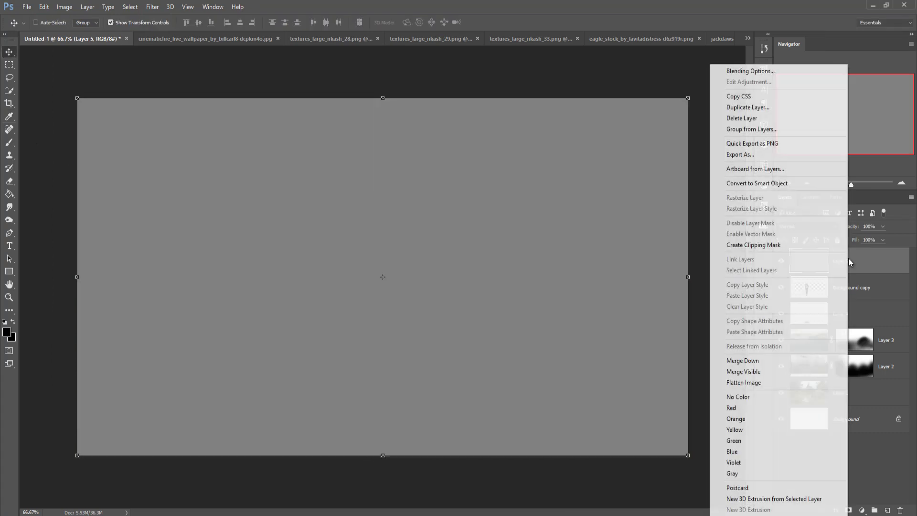
pyautogui.click(780, 245)
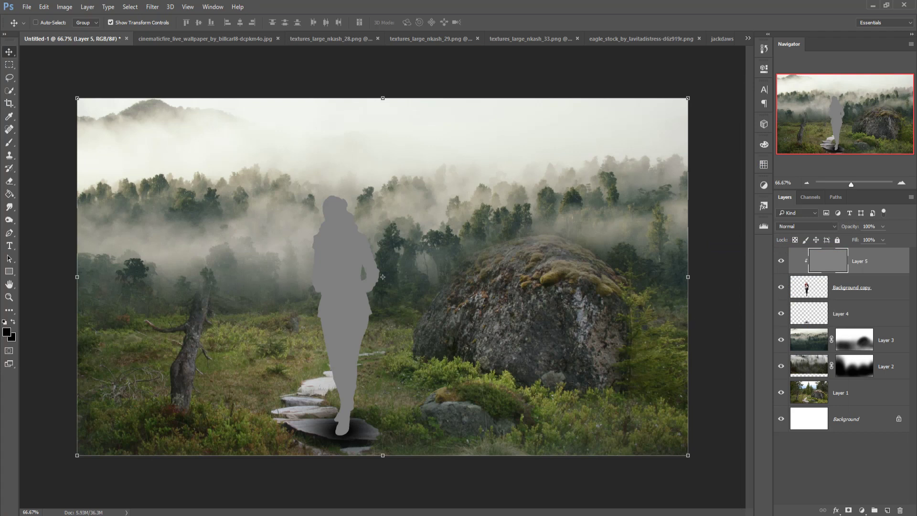
pyautogui.press('F10')
pyautogui.click(832, 227)
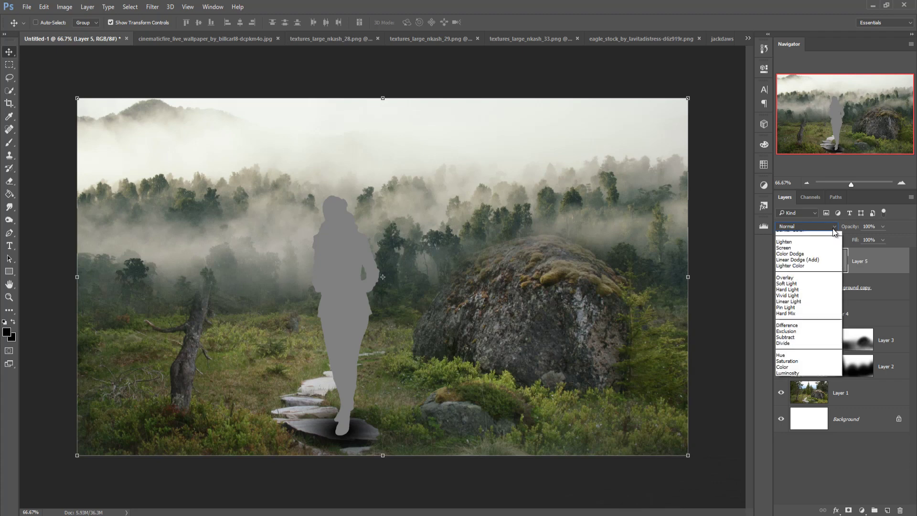
pyautogui.click(800, 324)
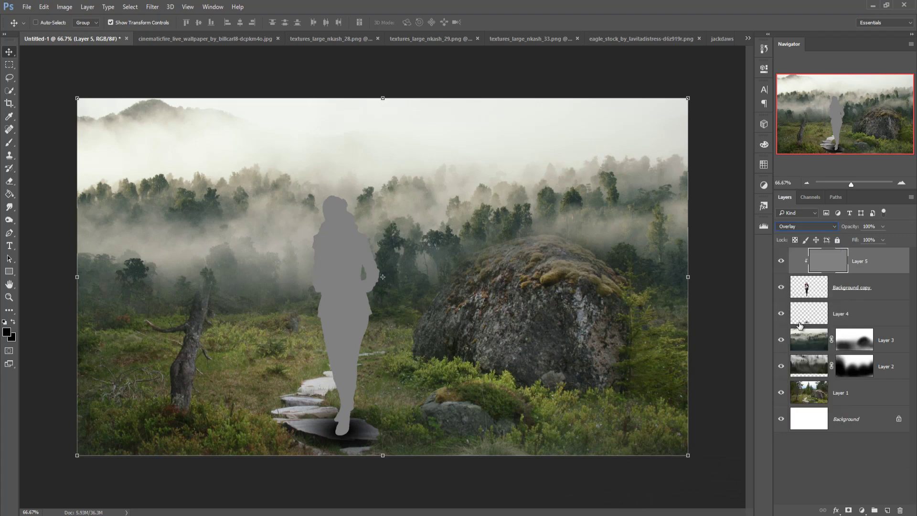
pyautogui.click(9, 219)
pyautogui.rightClick(9, 219)
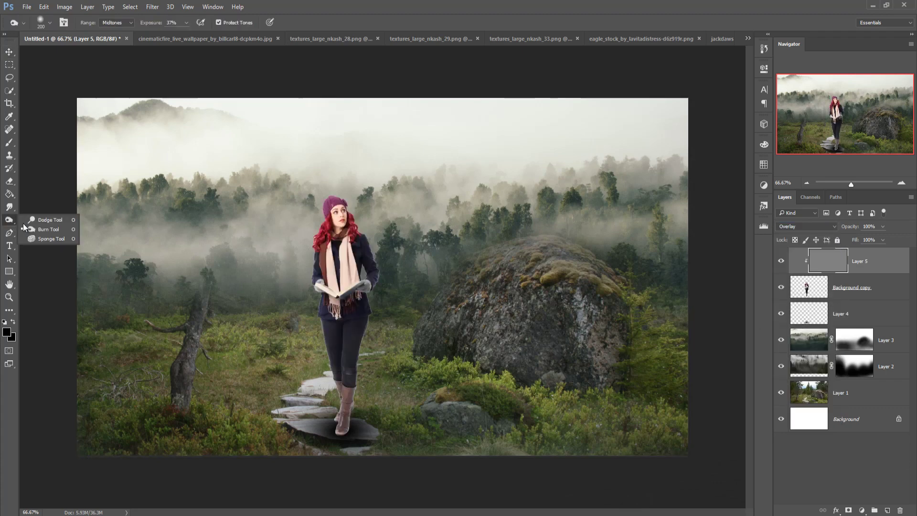
# Step: Dodge the stone beneath the woman's boots on the gray Overlay layer
pyautogui.click(45, 216)
pyautogui.moveTo(360, 421)
pyautogui.mouseDown()
pyautogui.moveTo(343, 437)
pyautogui.moveTo(314, 427)
pyautogui.moveTo(333, 436)
pyautogui.moveTo(360, 420)
pyautogui.moveTo(307, 420)
pyautogui.mouseUp()
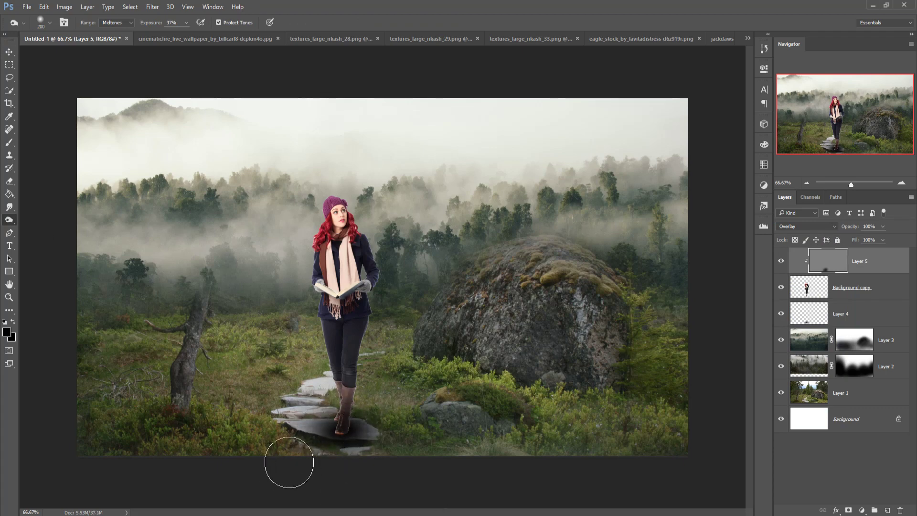
pyautogui.rightClick(9, 222)
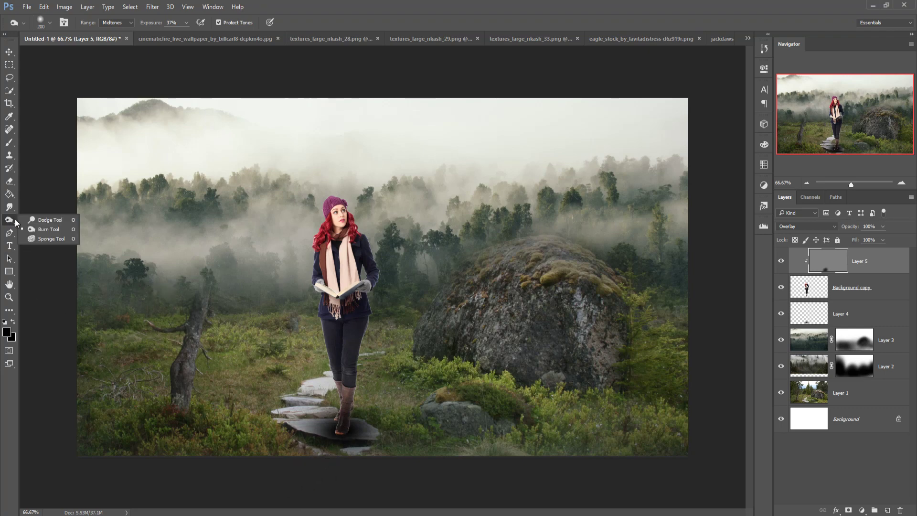
pyautogui.click(41, 220)
pyautogui.scroll(3, 362, 341)
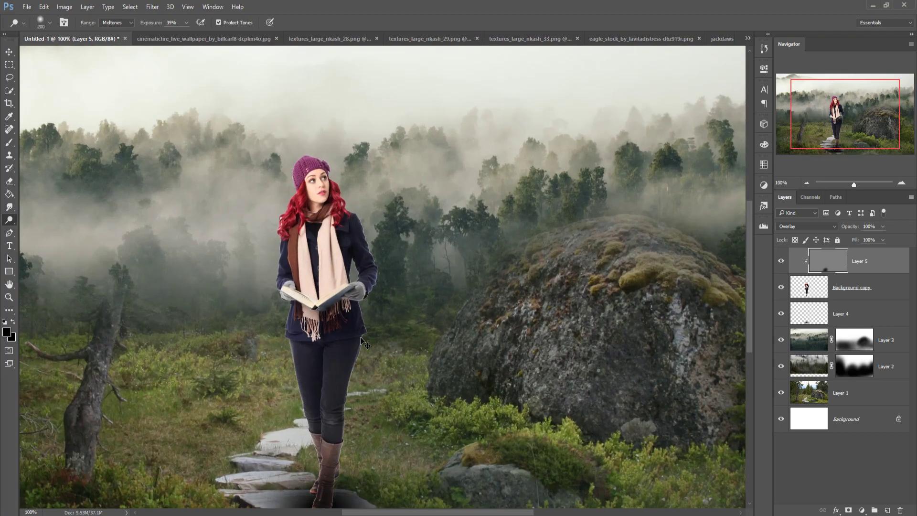
pyautogui.scroll(-4, 363, 325)
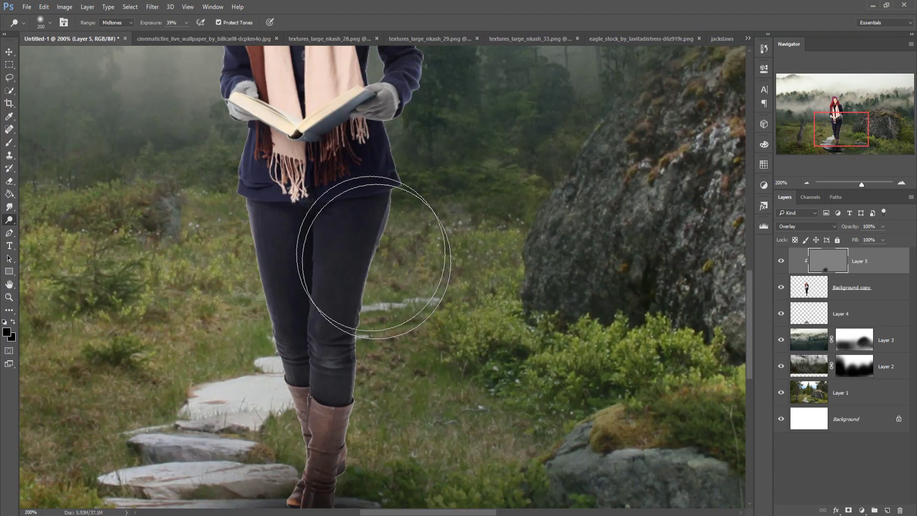
# Step: Lighten the outer edges of her jeans and both coat sleeves with a 70, then 45 brush
pyautogui.press('[')
pyautogui.press('[')
pyautogui.press('[')
pyautogui.press('[')
pyautogui.press('[')
pyautogui.press('[')
pyautogui.press('[')
pyautogui.moveTo(362, 234)
pyautogui.mouseDown()
pyautogui.moveTo(342, 342)
pyautogui.moveTo(344, 244)
pyautogui.moveTo(325, 352)
pyautogui.mouseUp()
pyautogui.press('[')
pyautogui.press('[')
pyautogui.press('[')
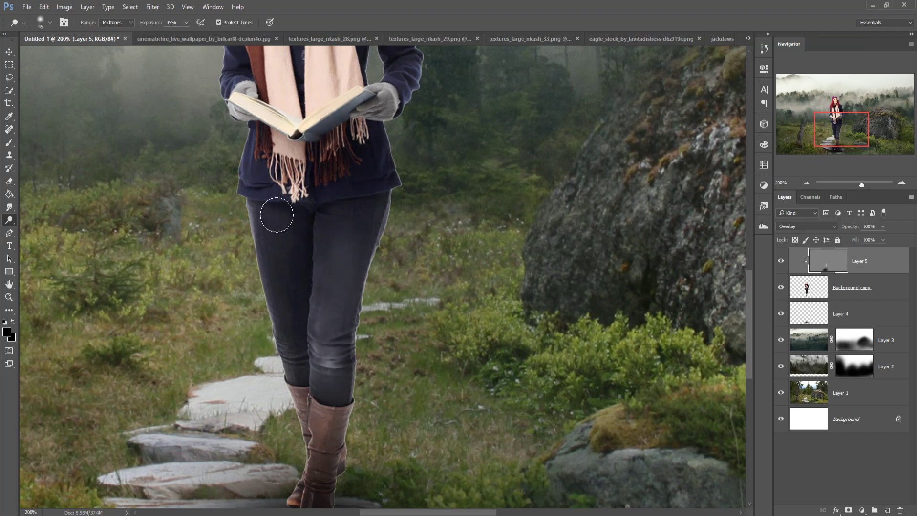
pyautogui.moveTo(243, 202)
pyautogui.mouseDown()
pyautogui.moveTo(265, 288)
pyautogui.moveTo(269, 366)
pyautogui.mouseUp()
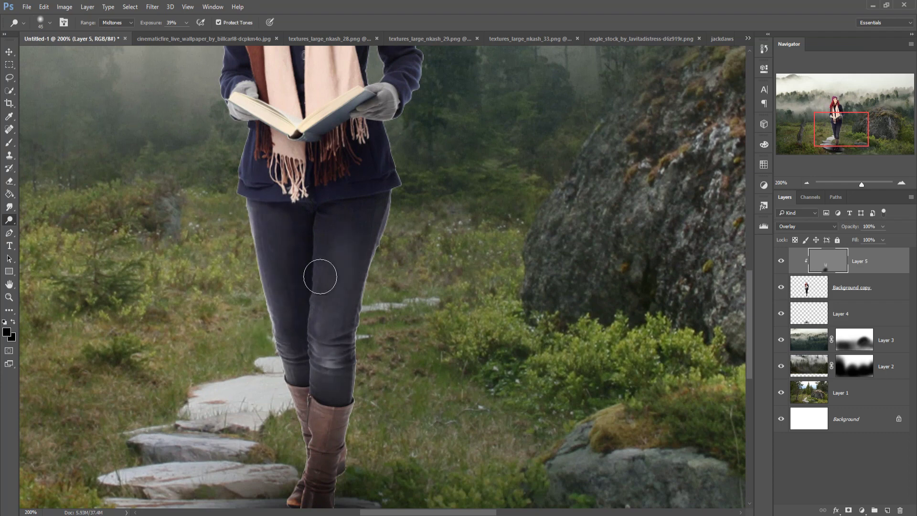
pyautogui.moveTo(373, 207)
pyautogui.mouseDown()
pyautogui.moveTo(343, 328)
pyautogui.moveTo(378, 212)
pyautogui.moveTo(346, 351)
pyautogui.moveTo(352, 373)
pyautogui.mouseUp()
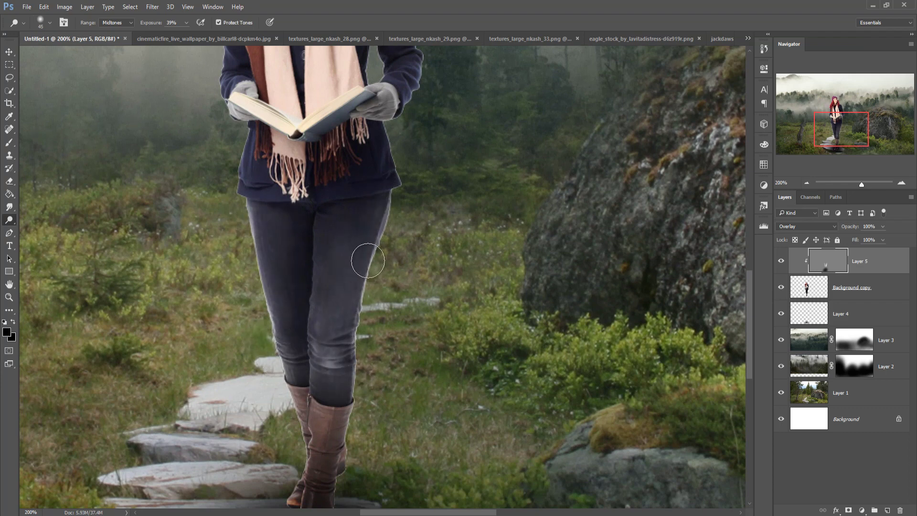
pyautogui.moveTo(364, 260); pyautogui.dragTo(365, 382)
pyautogui.moveTo(386, 102)
pyautogui.mouseDown()
pyautogui.moveTo(382, 91)
pyautogui.moveTo(416, 174)
pyautogui.moveTo(407, 240)
pyautogui.moveTo(472, 315)
pyautogui.mouseUp()
pyautogui.moveTo(300, 150)
pyautogui.mouseDown()
pyautogui.moveTo(281, 242)
pyautogui.moveTo(295, 286)
pyautogui.moveTo(306, 276)
pyautogui.moveTo(307, 456)
pyautogui.mouseUp()
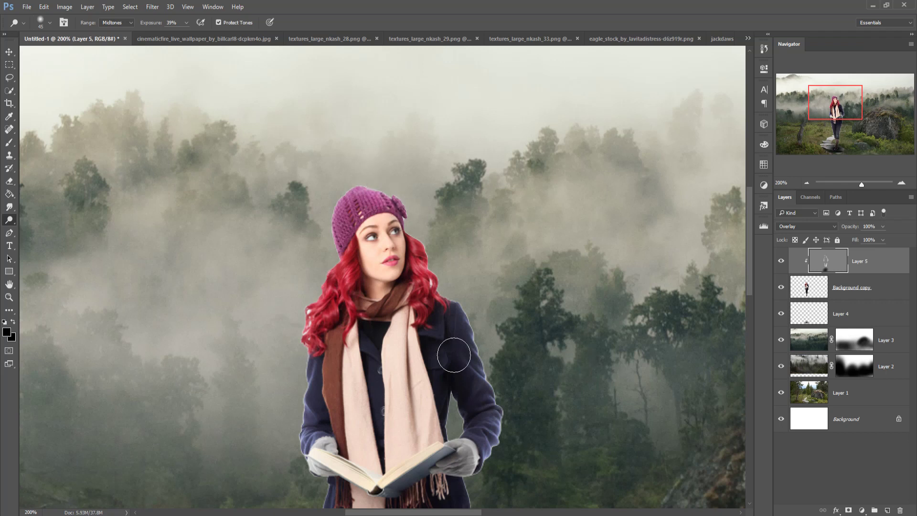
# Step: Burn the red hair's left edge and the purple hat's top edge with a size-25 brush
pyautogui.rightClick(8, 222)
pyautogui.click(43, 230)
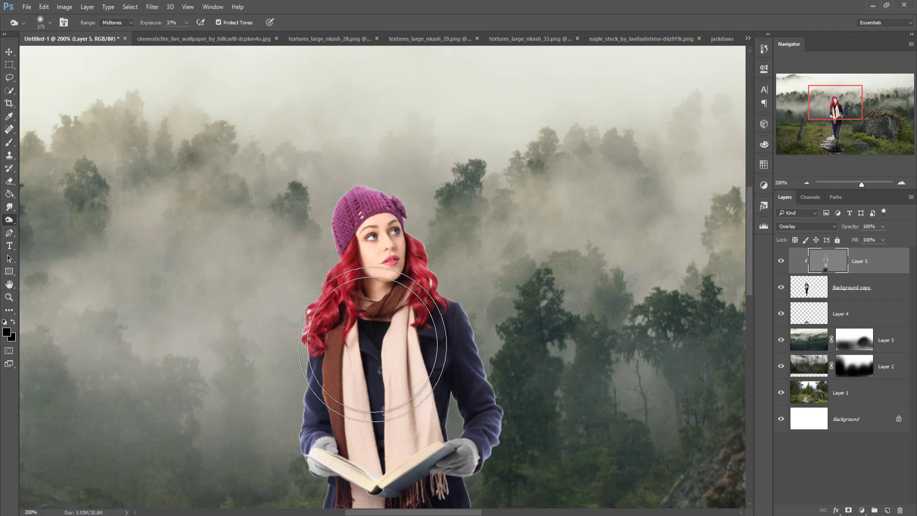
pyautogui.press('[')
pyautogui.press('[')
pyautogui.press('[')
pyautogui.press('[')
pyautogui.press('[')
pyautogui.press('[')
pyautogui.press('[')
pyautogui.press('[')
pyautogui.press('[')
pyautogui.press('[')
pyautogui.press('[')
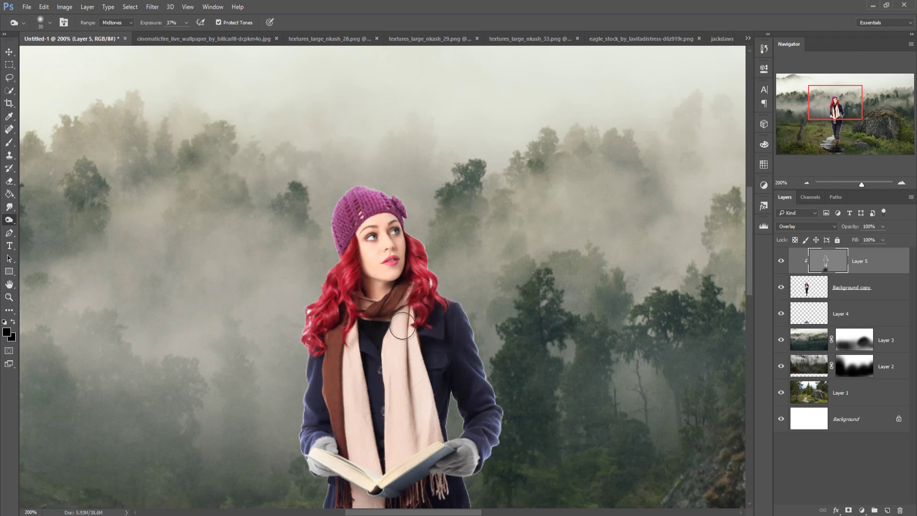
pyautogui.press('[')
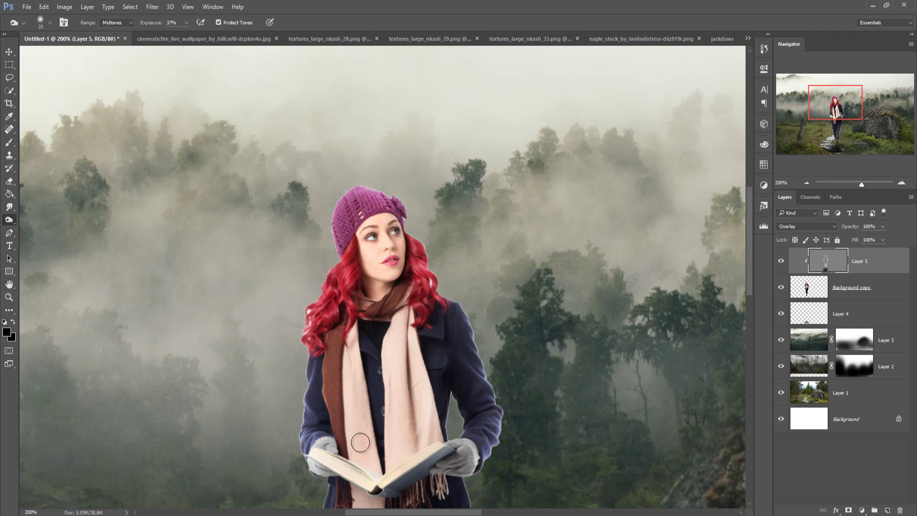
pyautogui.click(10, 52)
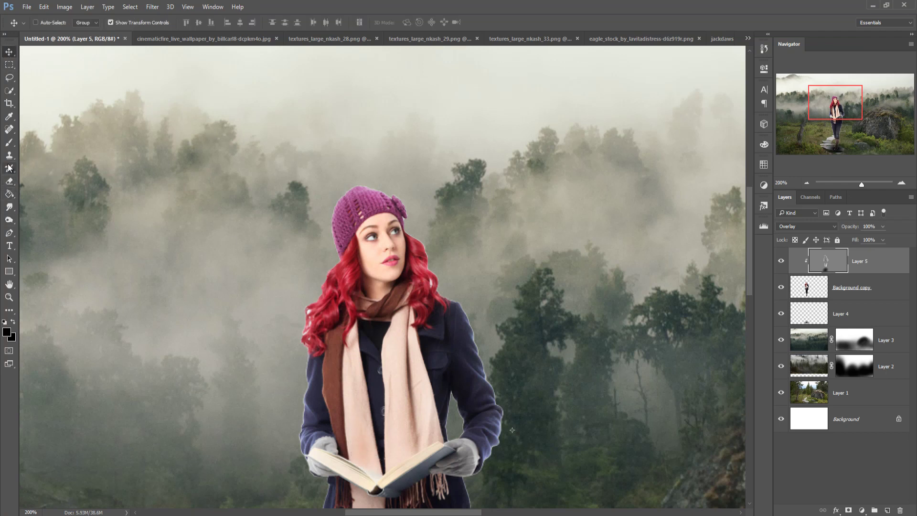
pyautogui.click(8, 221)
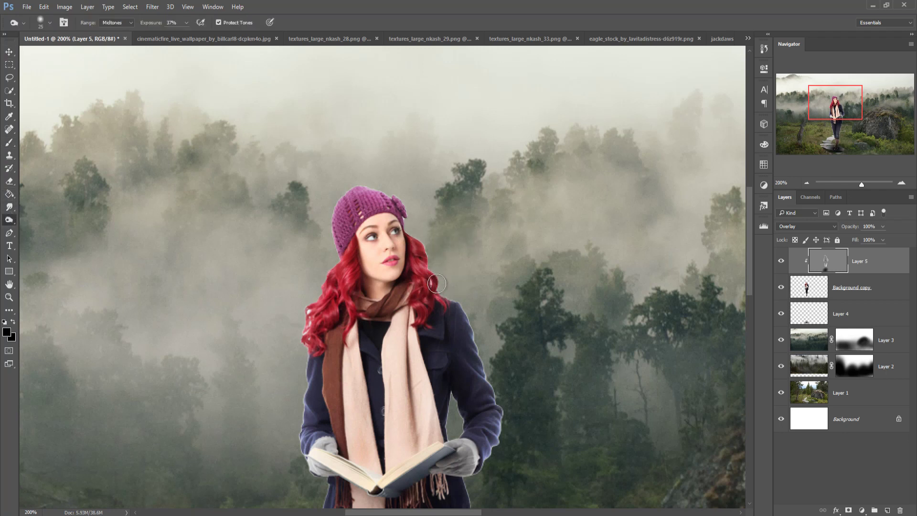
pyautogui.moveTo(331, 255); pyautogui.dragTo(307, 302)
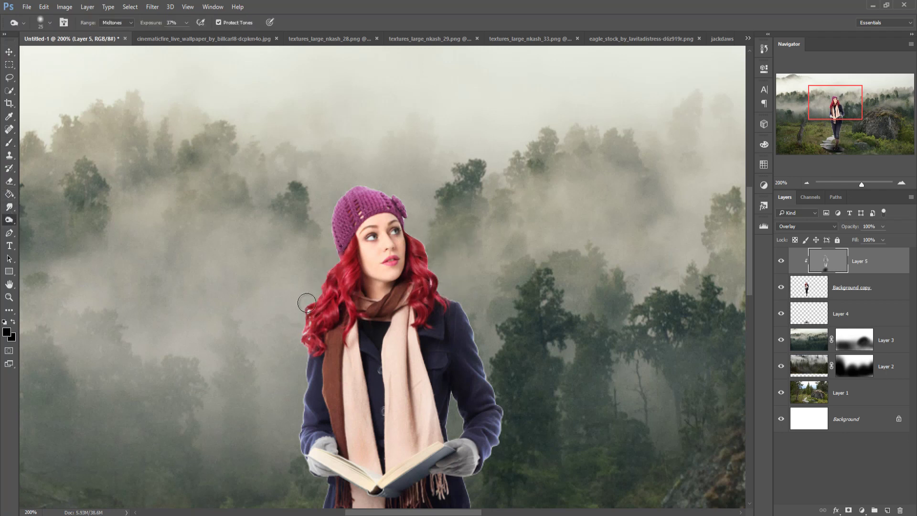
pyautogui.moveTo(332, 217)
pyautogui.mouseDown()
pyautogui.moveTo(348, 180)
pyautogui.moveTo(382, 191)
pyautogui.mouseUp()
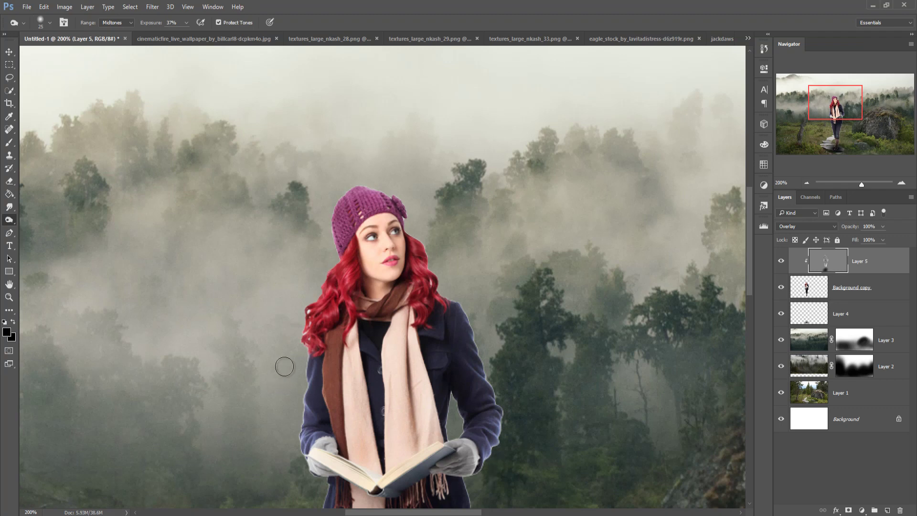
pyautogui.click(10, 51)
pyautogui.hotkey('ctrl', '-')
pyautogui.hotkey('ctrl', '-')
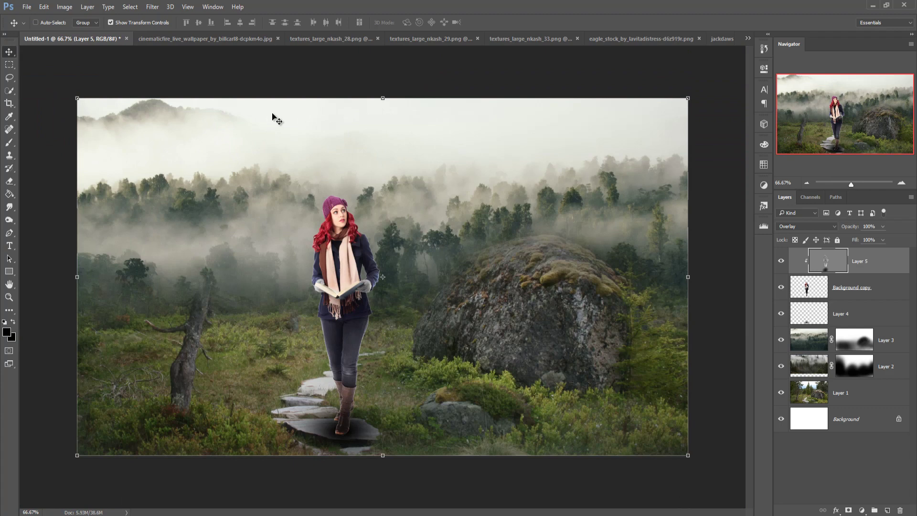
# Step: Bring the cinematicfire image into Untitled-1 and scale it down over the woman's chest
pyautogui.click(218, 43)
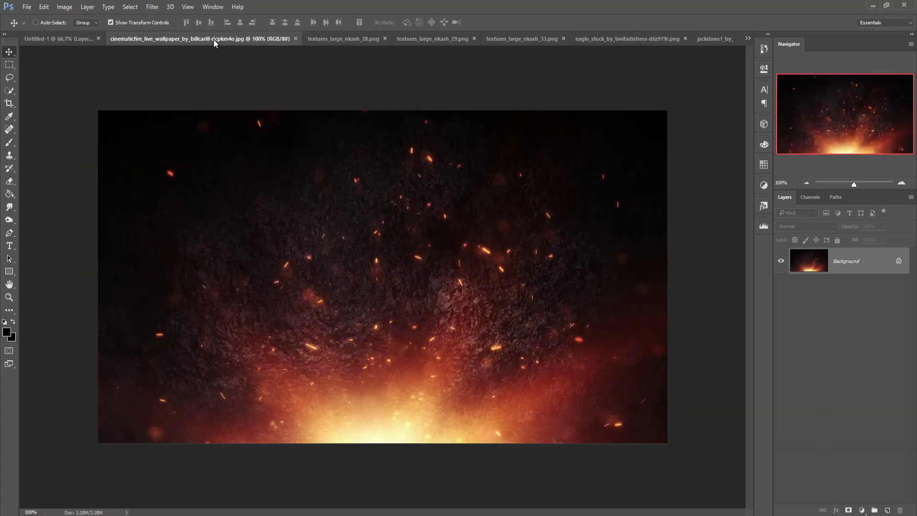
pyautogui.moveTo(215, 42); pyautogui.dragTo(521, 105)
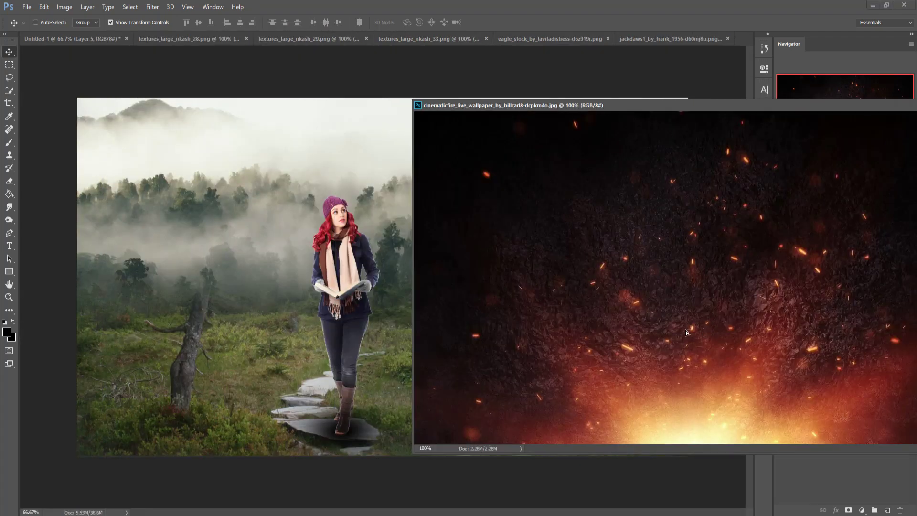
pyautogui.moveTo(597, 286); pyautogui.dragTo(356, 319)
pyautogui.moveTo(883, 105); pyautogui.dragTo(663, 155)
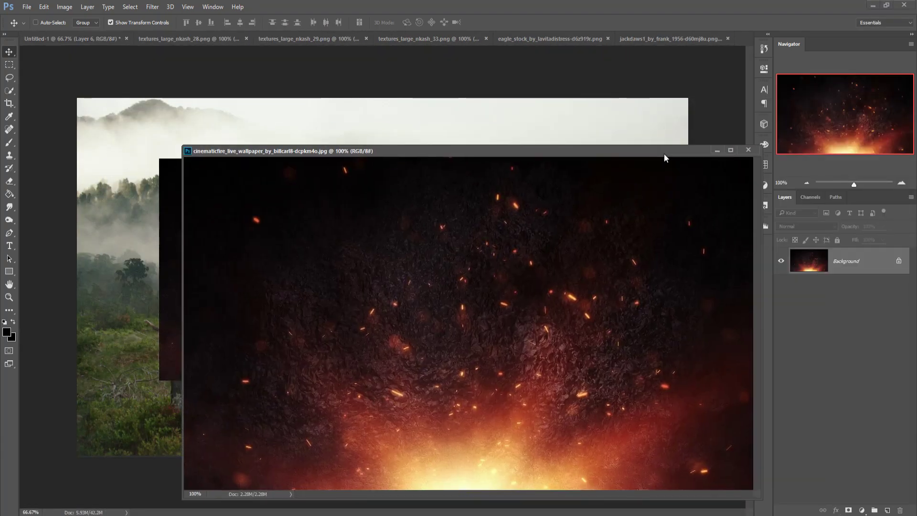
pyautogui.click(716, 151)
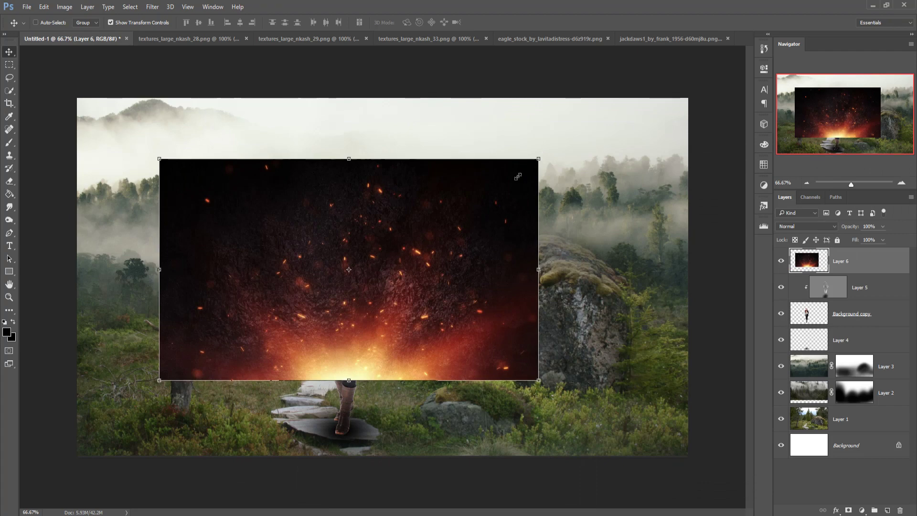
pyautogui.moveTo(536, 158); pyautogui.dragTo(398, 239)
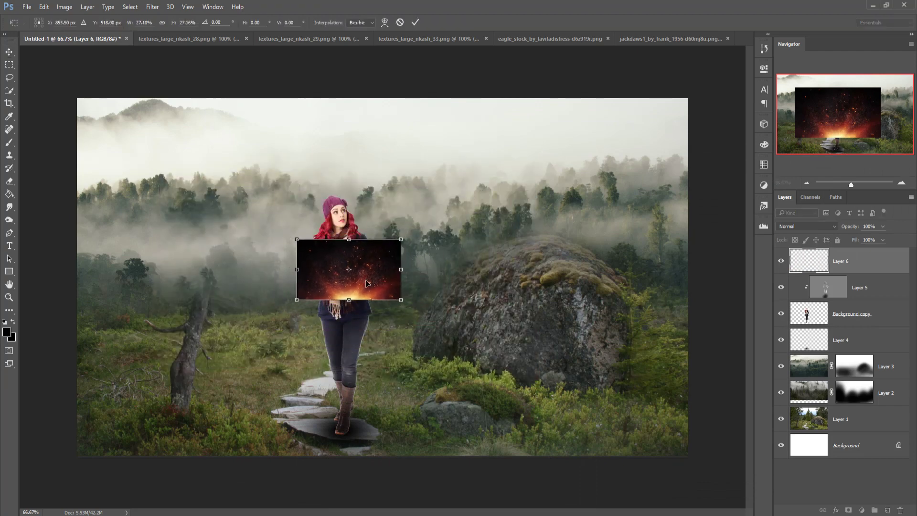
pyautogui.moveTo(364, 285)
pyautogui.mouseDown()
pyautogui.moveTo(327, 241)
pyautogui.moveTo(348, 284)
pyautogui.mouseUp()
pyautogui.click(415, 22)
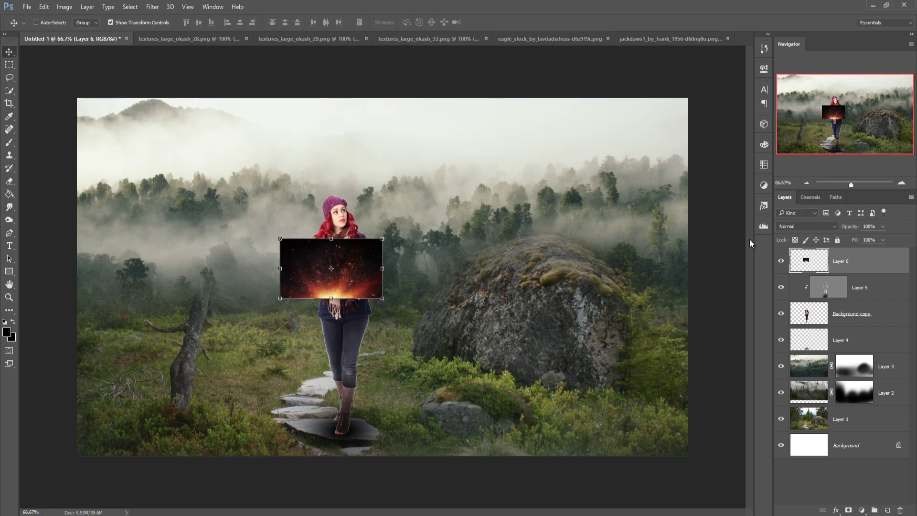
# Step: Set the fire layer to Screen, align it over the open book, and add a layer mask
pyautogui.click(809, 227)
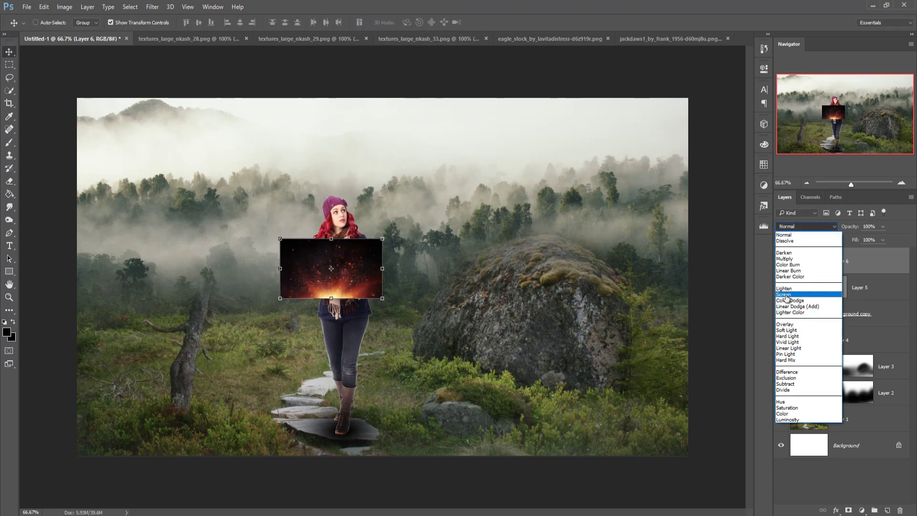
pyautogui.click(786, 293)
pyautogui.moveTo(343, 295); pyautogui.dragTo(344, 294)
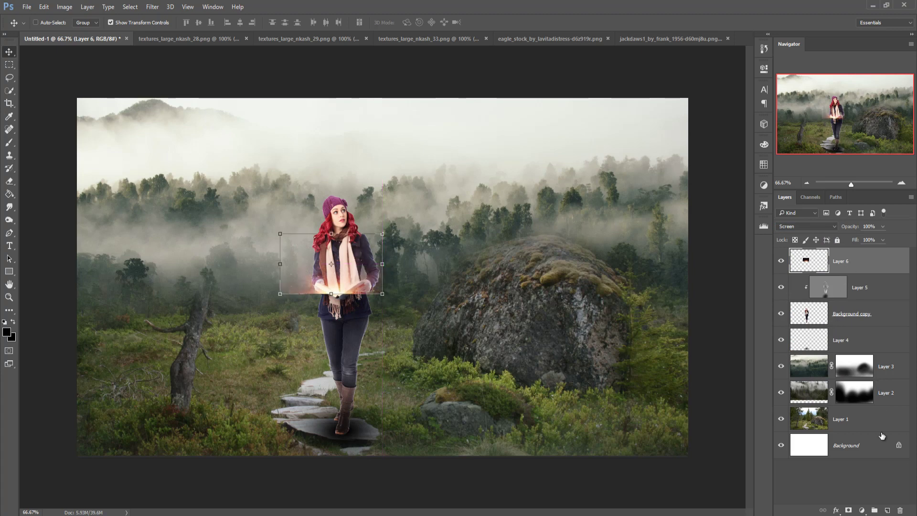
pyautogui.click(848, 510)
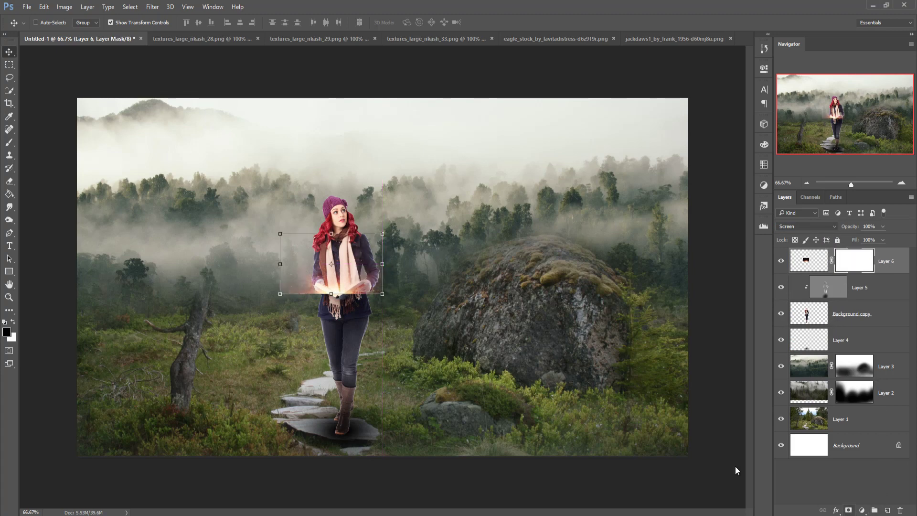
# Step: Paint black on Layer 6's mask with a smaller brush to hide the glow left of the book
pyautogui.click(9, 142)
pyautogui.press('[')
pyautogui.press('[')
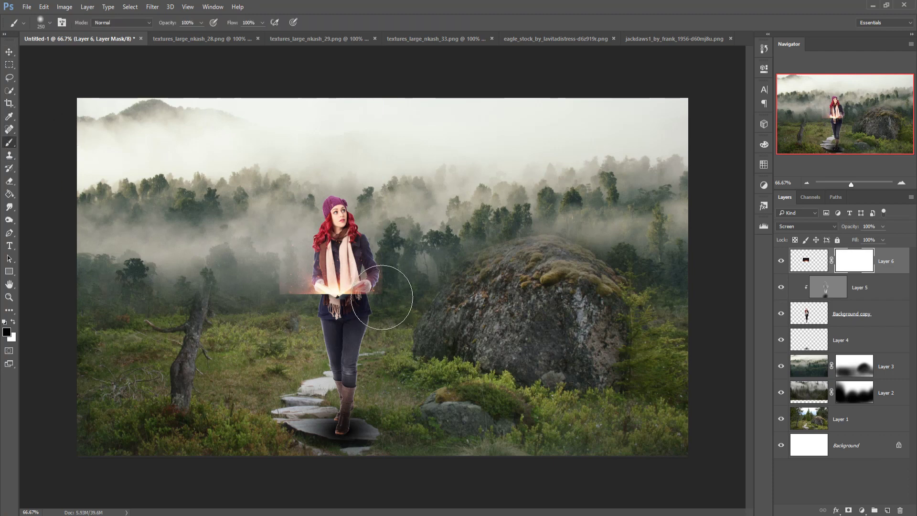
pyautogui.press('[')
pyautogui.press('[')
pyautogui.press('[')
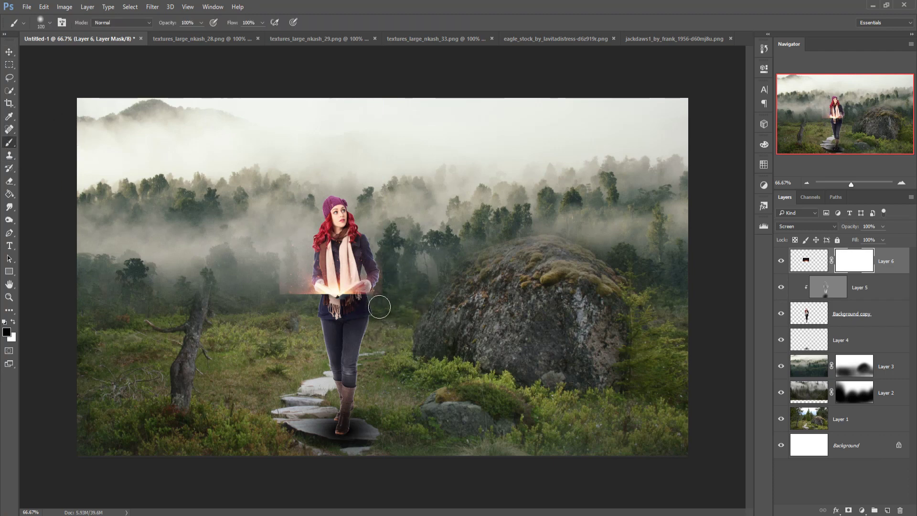
pyautogui.moveTo(356, 303); pyautogui.dragTo(365, 302)
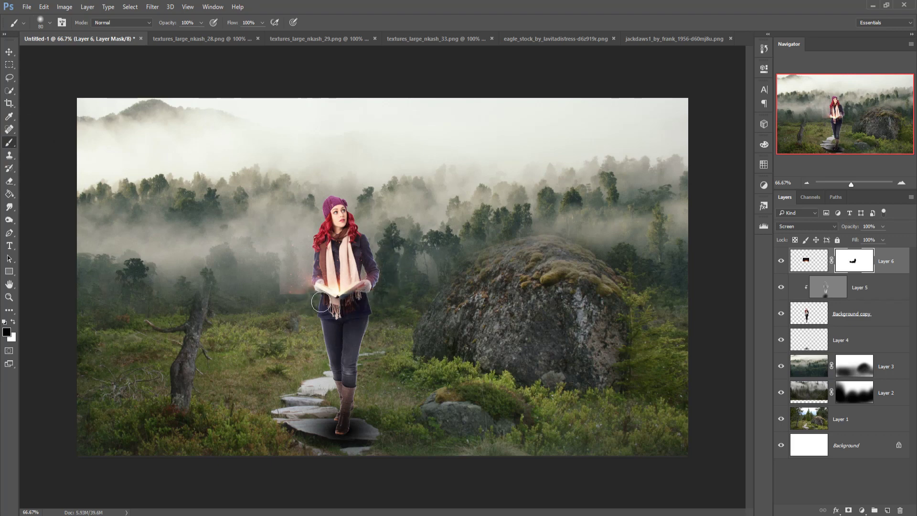
pyautogui.moveTo(320, 302); pyautogui.dragTo(293, 295)
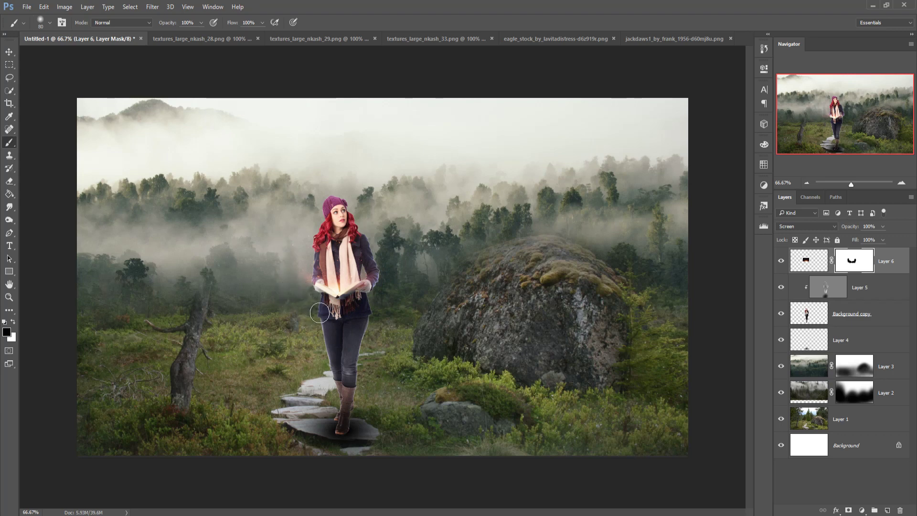
pyautogui.click(9, 53)
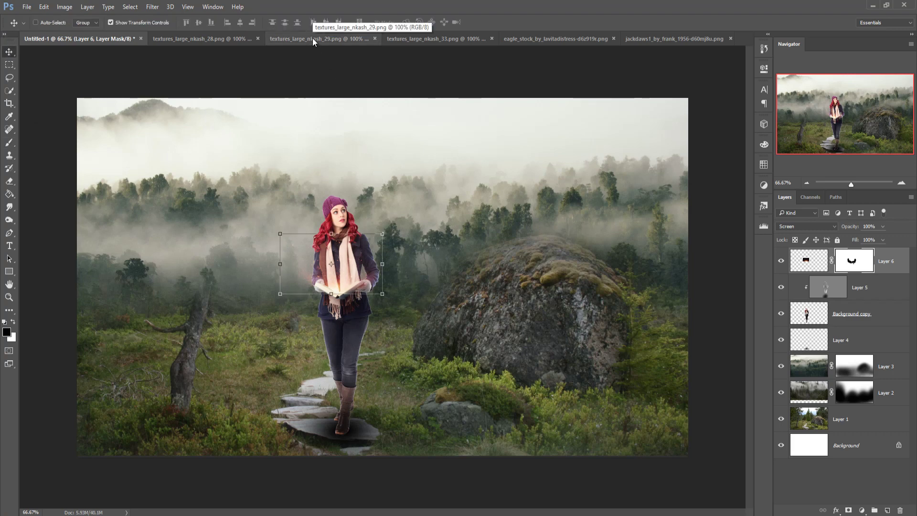
# Step: Bring textures_large_nkash_28 into the composite and set it to Screen blending
pyautogui.click(202, 37)
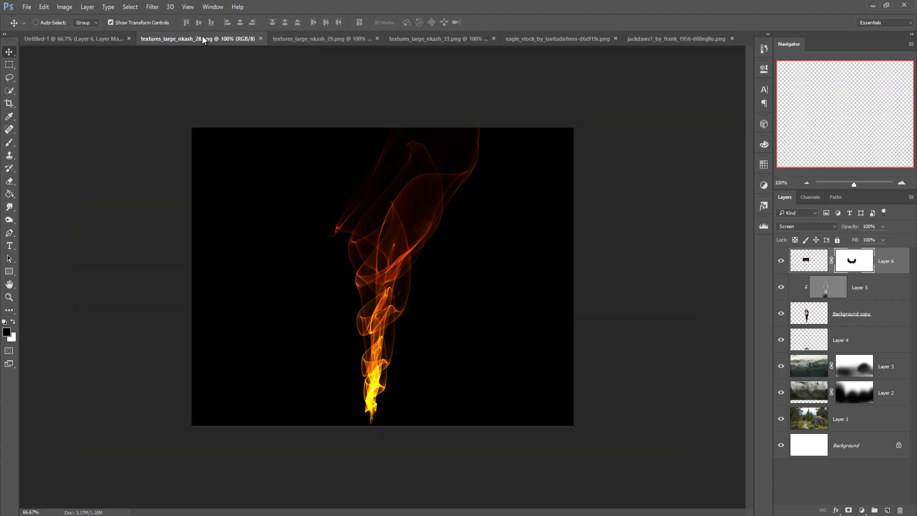
pyautogui.moveTo(183, 39); pyautogui.dragTo(503, 104)
pyautogui.moveTo(635, 300); pyautogui.dragTo(373, 239)
pyautogui.click(797, 103)
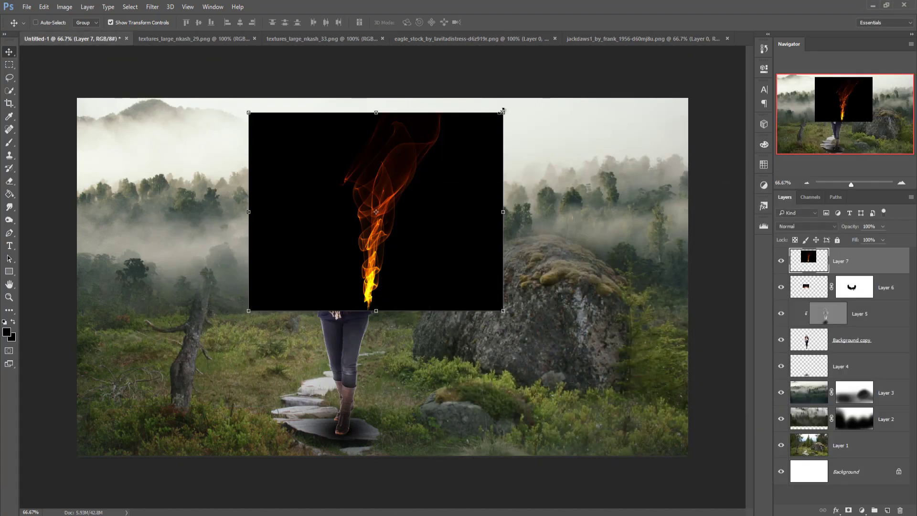
pyautogui.click(830, 227)
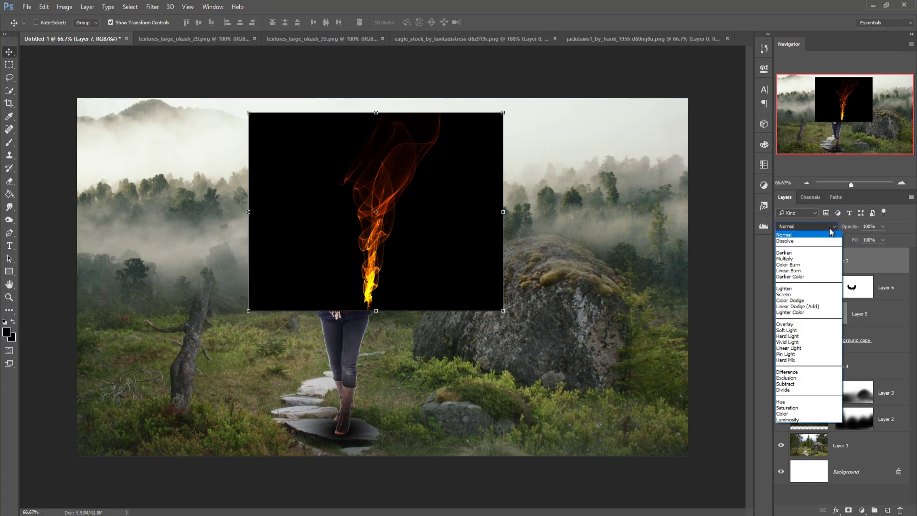
pyautogui.click(791, 294)
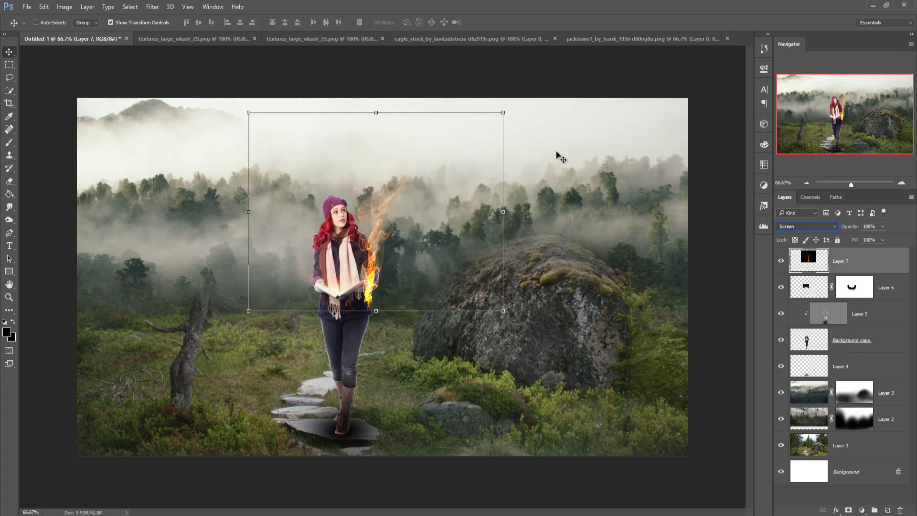
# Step: Tilt the flame about 24 degrees, place it below Layer 6, and duplicate it
pyautogui.moveTo(509, 106); pyautogui.dragTo(592, 153)
pyautogui.moveTo(387, 242)
pyautogui.mouseDown()
pyautogui.moveTo(399, 230)
pyautogui.moveTo(381, 252)
pyautogui.mouseUp()
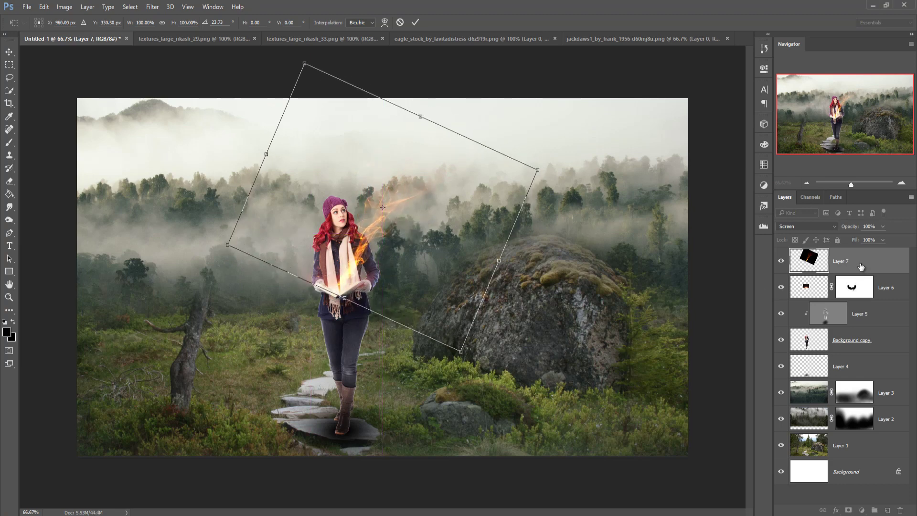
pyautogui.click(415, 22)
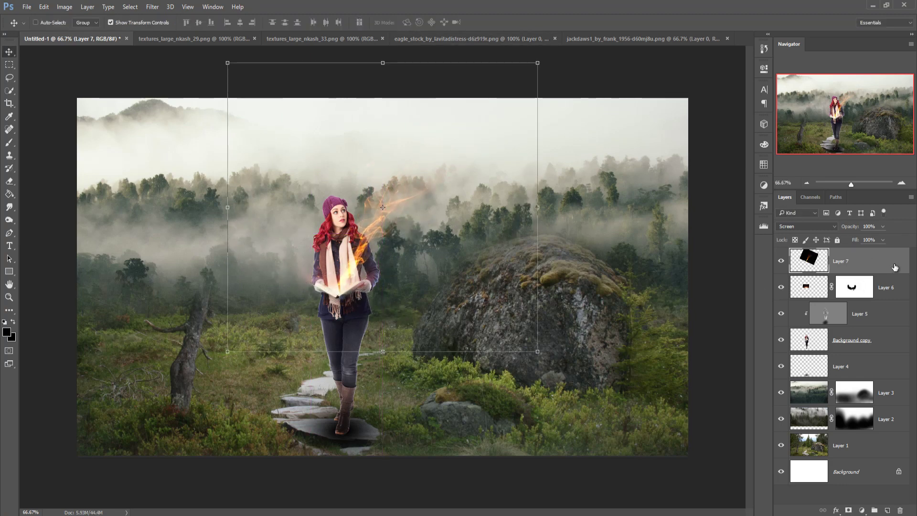
pyautogui.moveTo(887, 261); pyautogui.dragTo(837, 307)
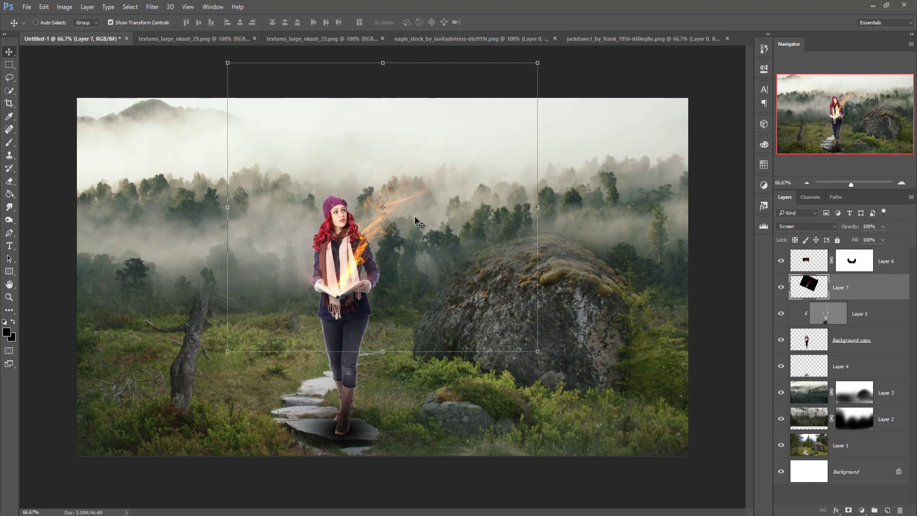
pyautogui.rightClick(863, 281)
pyautogui.click(769, 106)
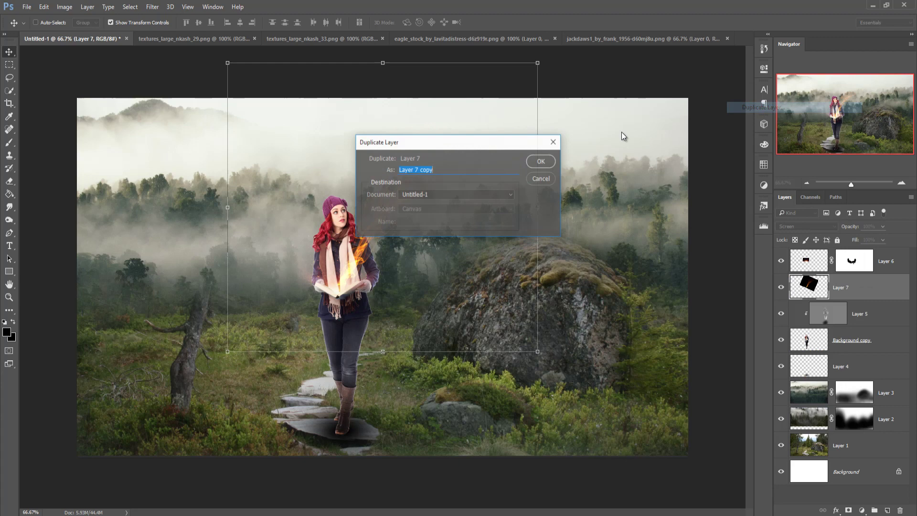
pyautogui.click(541, 161)
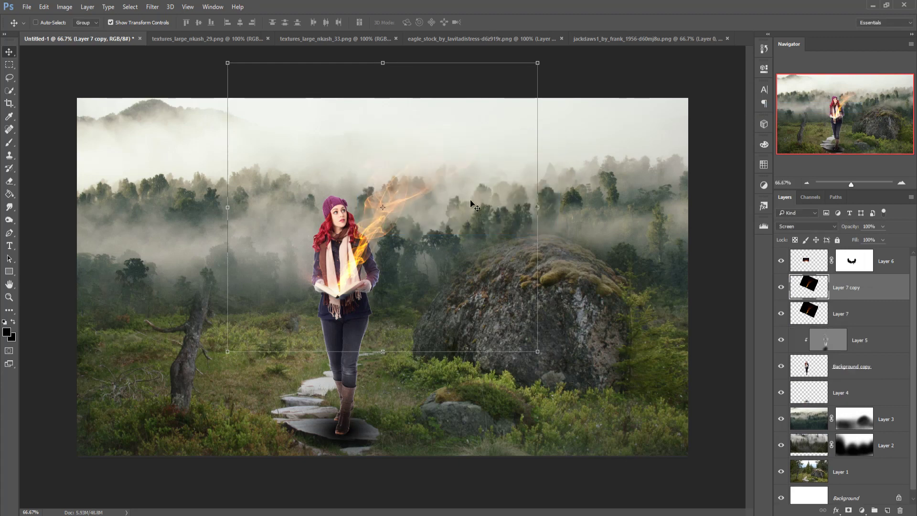
pyautogui.click(458, 38)
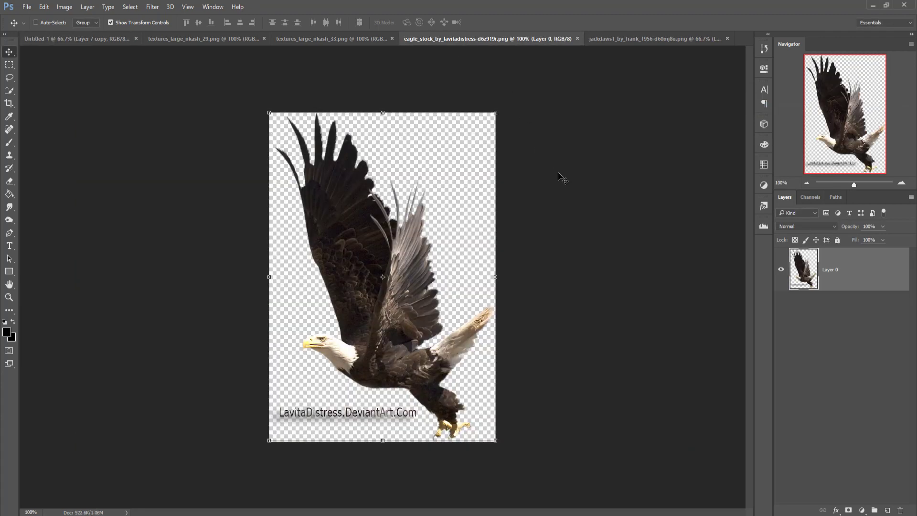
# Step: Erase the watermark under the eagle and bring the eagle into the composite
pyautogui.click(9, 183)
pyautogui.moveTo(280, 412); pyautogui.dragTo(410, 415)
pyautogui.click(7, 52)
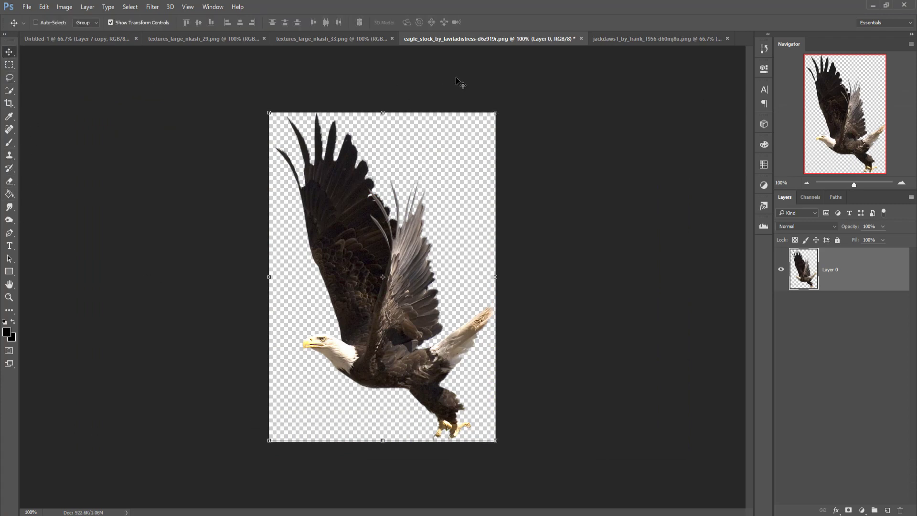
pyautogui.moveTo(460, 38); pyautogui.dragTo(569, 85)
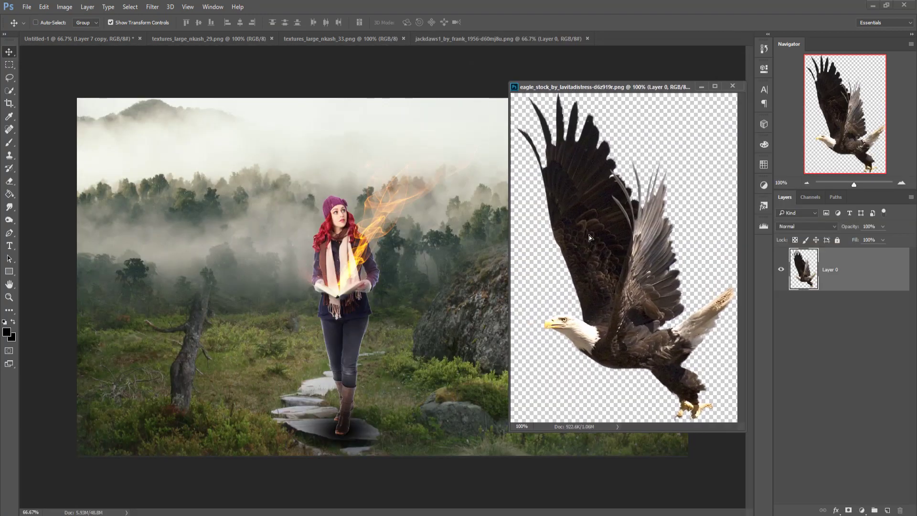
pyautogui.moveTo(445, 192); pyautogui.dragTo(445, 193)
pyautogui.click(699, 87)
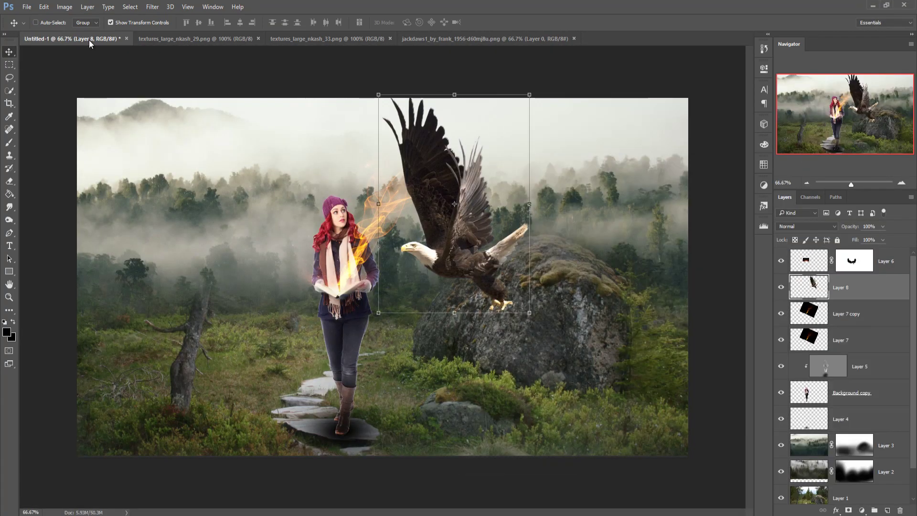
# Step: Flip the eagle horizontally, scale it to about 48%, and rotate it about -19 degrees atop the flame
pyautogui.click(43, 6)
pyautogui.moveTo(72, 212)
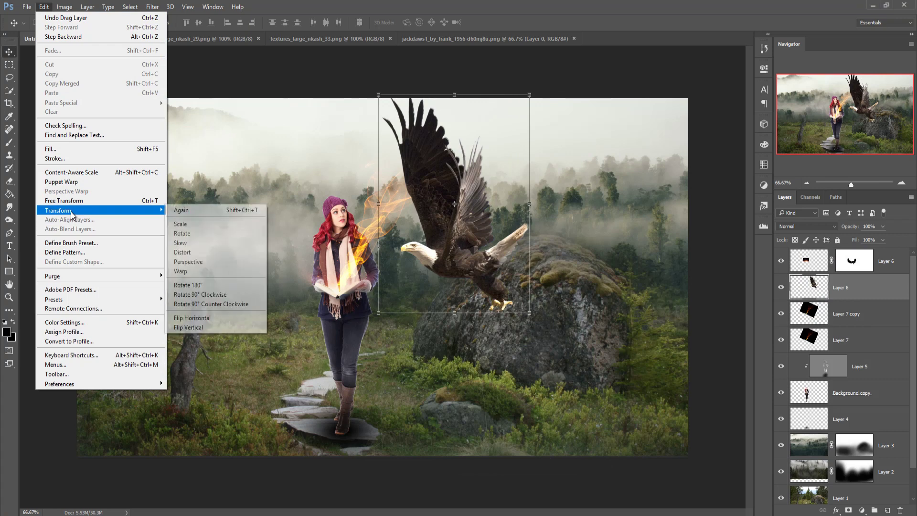
pyautogui.click(191, 318)
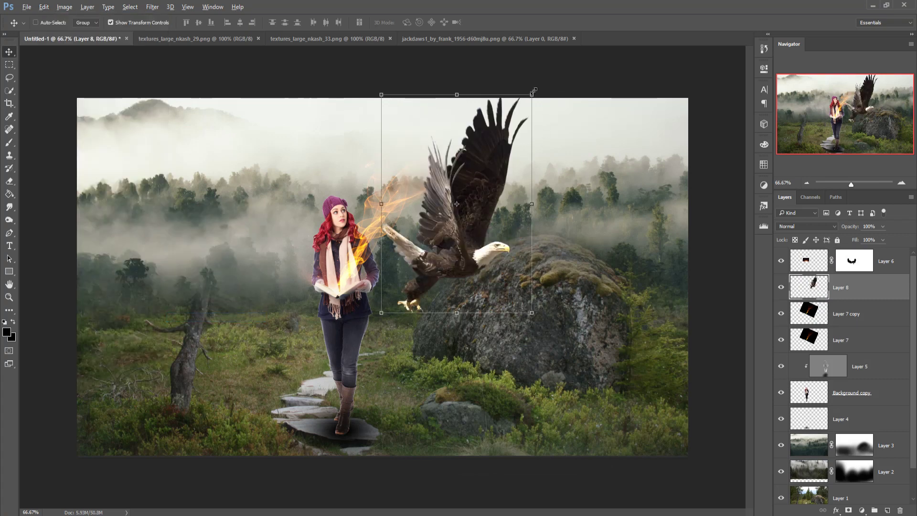
pyautogui.moveTo(534, 90); pyautogui.dragTo(503, 154)
pyautogui.moveTo(481, 177); pyautogui.dragTo(437, 154)
pyautogui.moveTo(465, 95); pyautogui.dragTo(445, 82)
pyautogui.moveTo(448, 180); pyautogui.dragTo(439, 174)
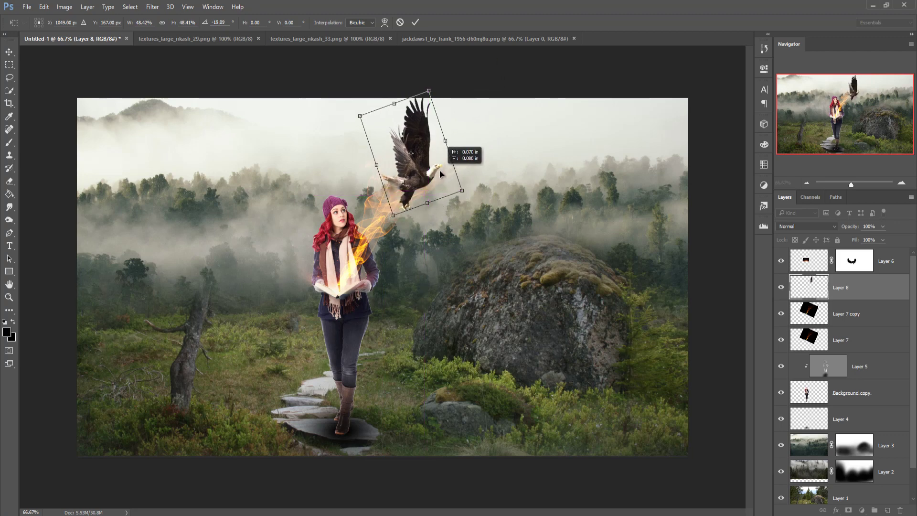
pyautogui.click(415, 22)
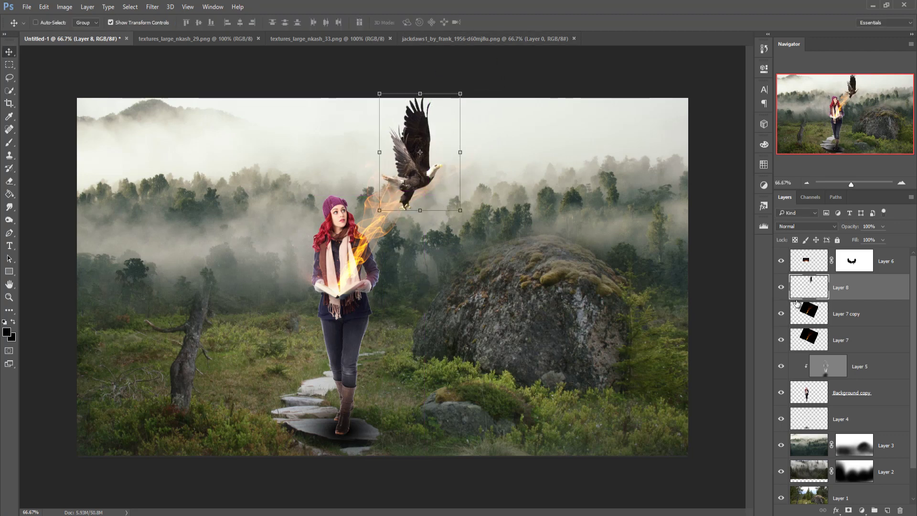
# Step: Move the eagle layer beneath the fire layers and nudge it slightly up and right
pyautogui.moveTo(863, 286); pyautogui.dragTo(867, 345)
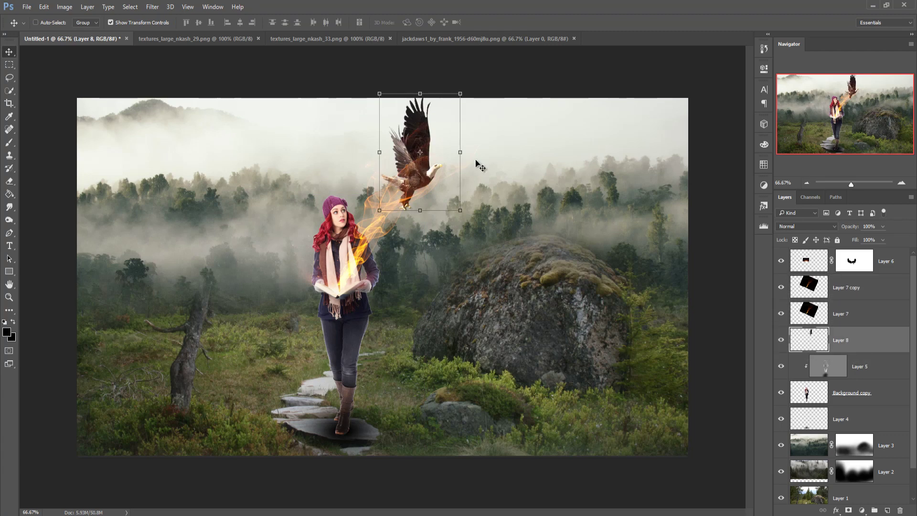
pyautogui.moveTo(423, 138); pyautogui.dragTo(428, 134)
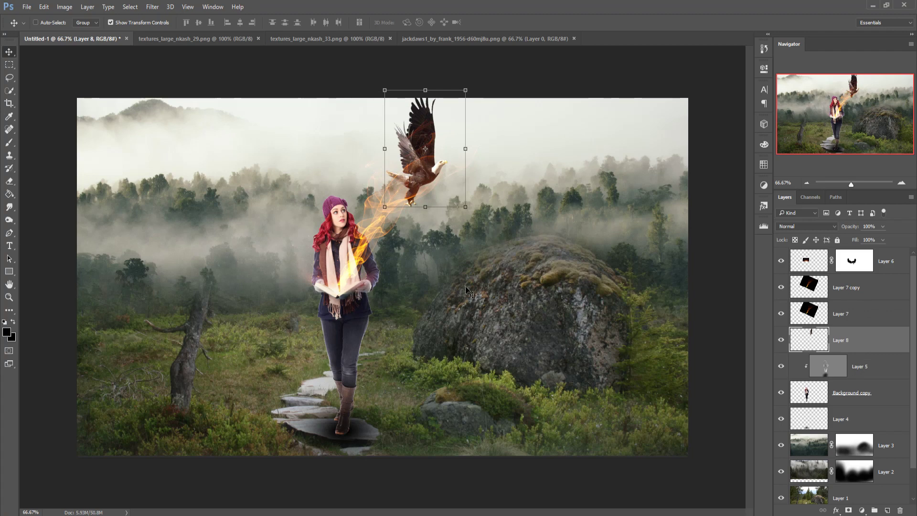
pyautogui.click(872, 292)
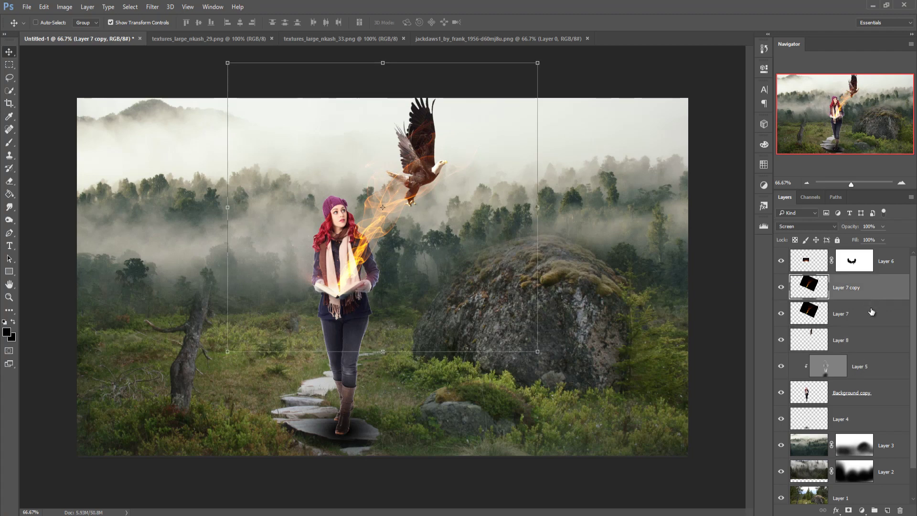
# Step: Duplicate both flame layers, Layer 7 and Layer 7 copy, together
pyautogui.keyDown('shift'); pyautogui.click(872, 313); pyautogui.keyUp('shift')
pyautogui.rightClick(886, 288)
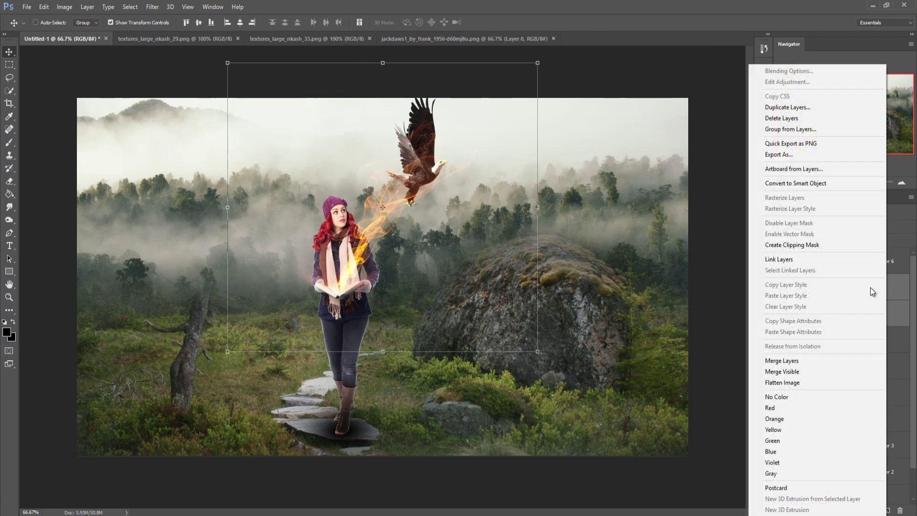
pyautogui.click(788, 108)
pyautogui.click(540, 161)
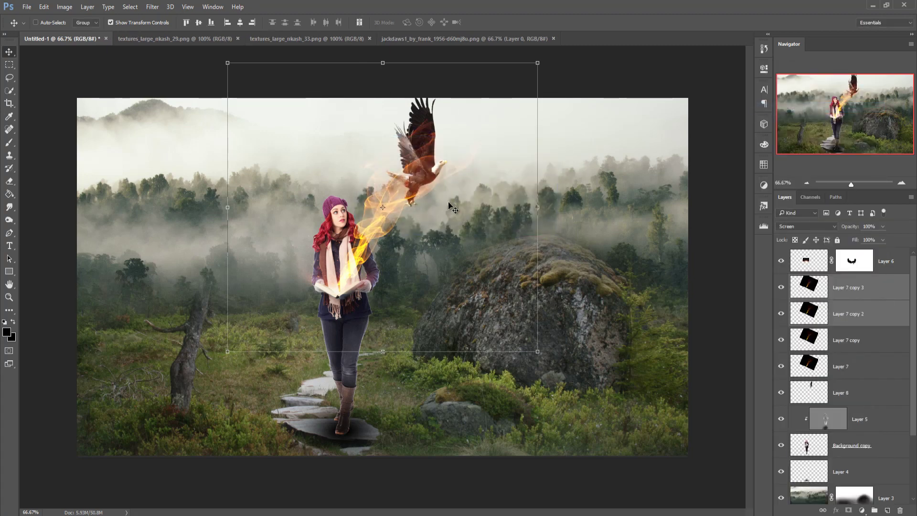
# Step: Flip the flame copies horizontally and move them onto the woman's left shoulder
pyautogui.click(44, 7)
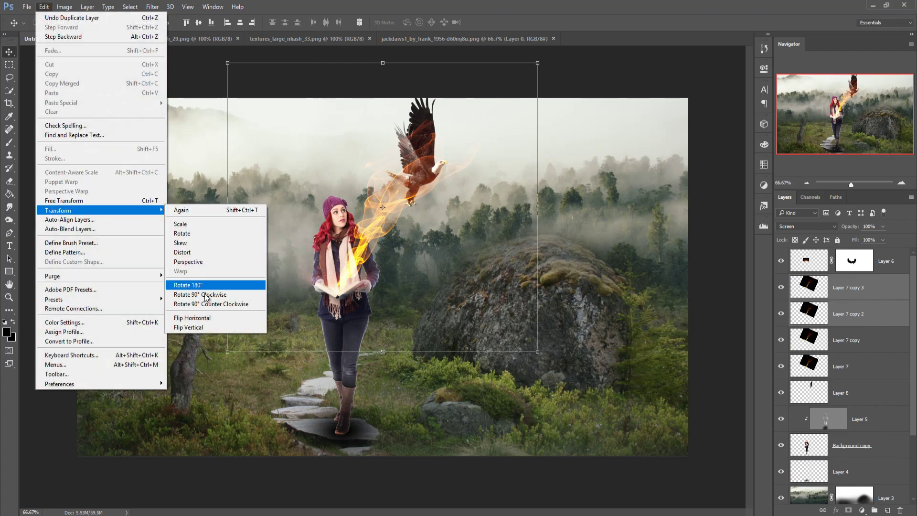
pyautogui.click(200, 317)
pyautogui.moveTo(397, 234); pyautogui.dragTo(306, 245)
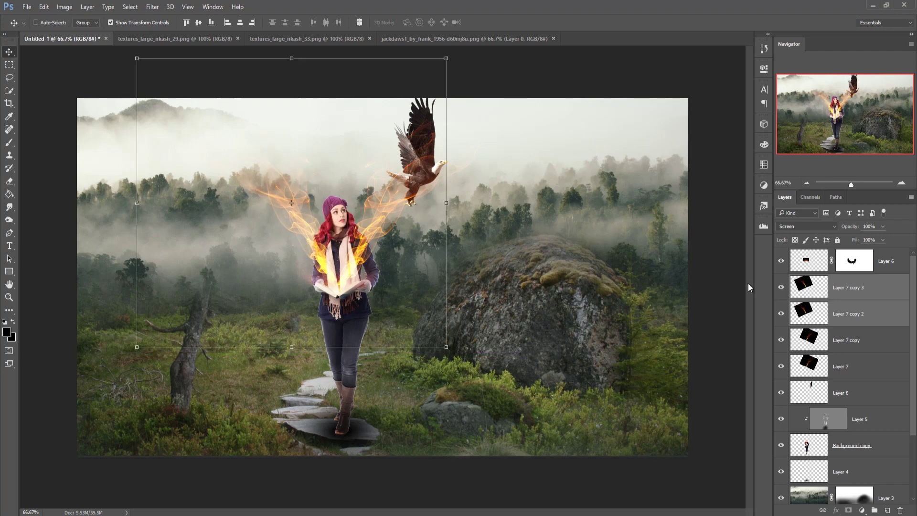
pyautogui.click(863, 397)
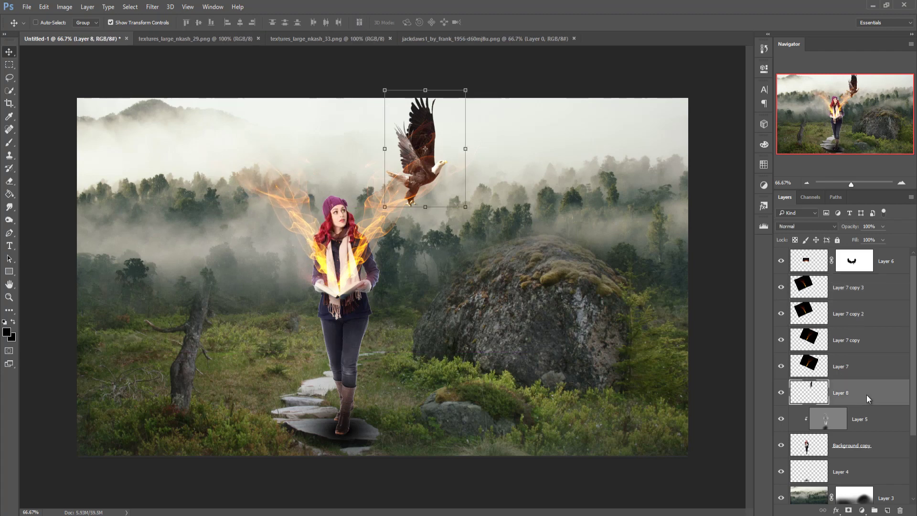
# Step: Duplicate the eagle layer and drag the copy up and to the left
pyautogui.rightClick(866, 395)
pyautogui.click(759, 109)
pyautogui.click(540, 160)
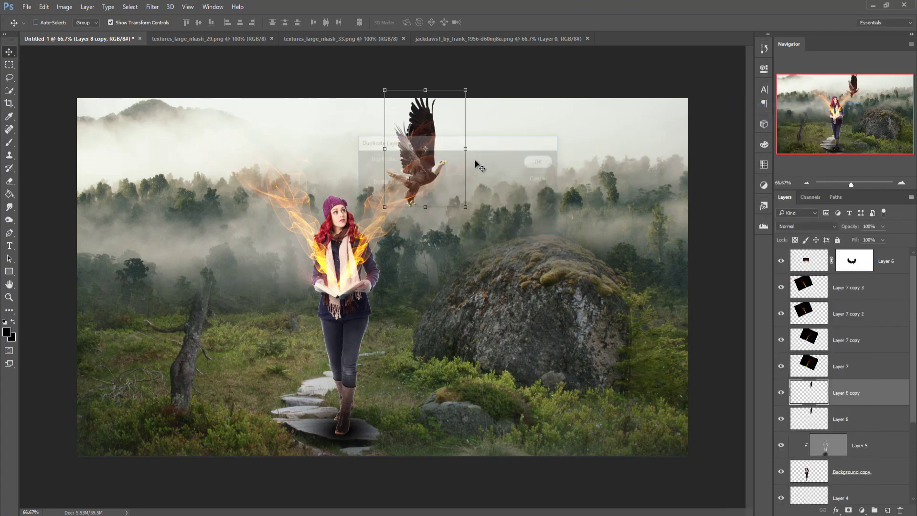
pyautogui.moveTo(419, 130); pyautogui.dragTo(277, 125)
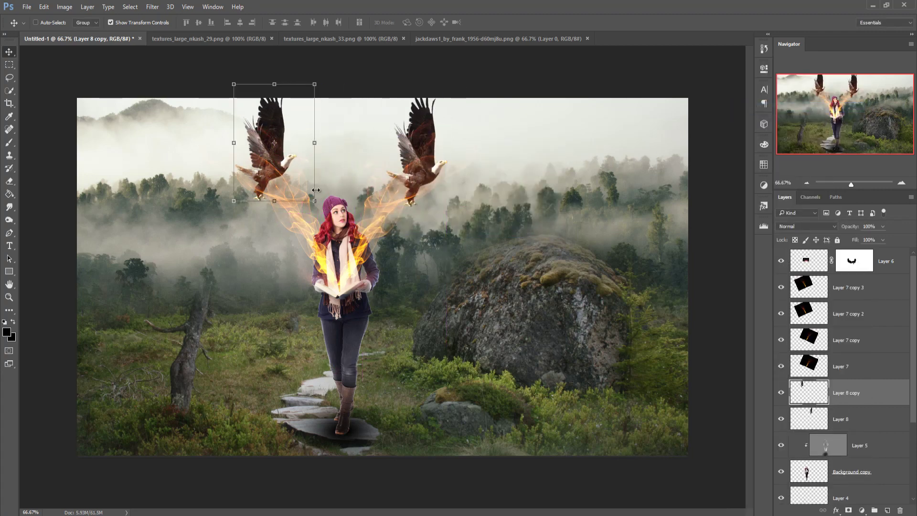
# Step: Flip the eagle copy horizontally and lower it beside the woman
pyautogui.click(44, 7)
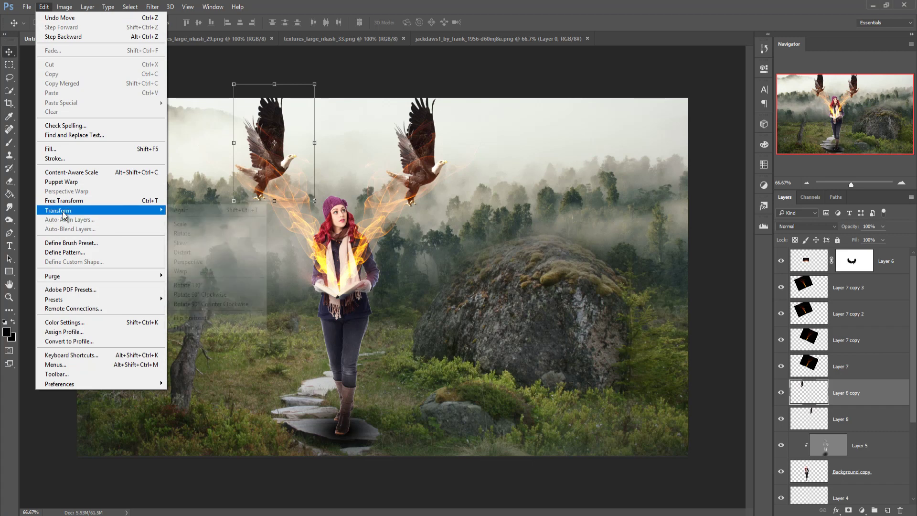
pyautogui.moveTo(120, 210)
pyautogui.click(208, 318)
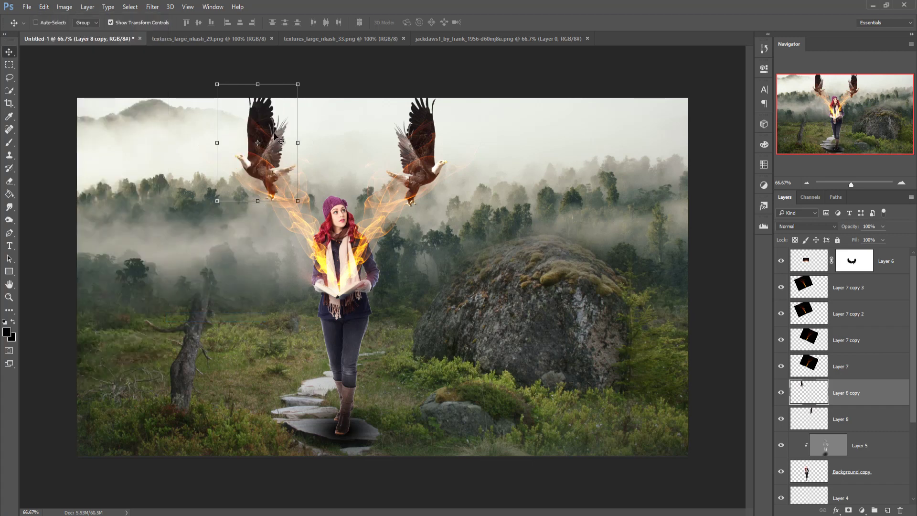
pyautogui.moveTo(275, 136); pyautogui.dragTo(283, 164)
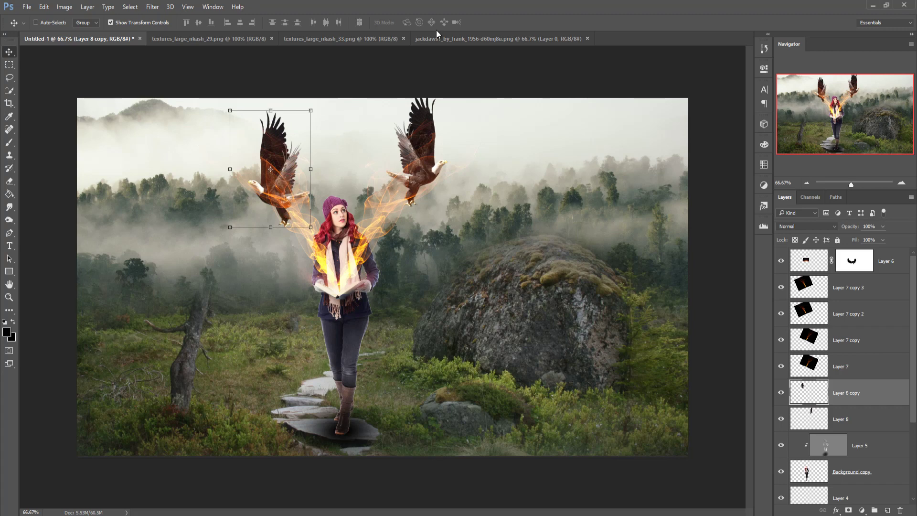
pyautogui.click(875, 299)
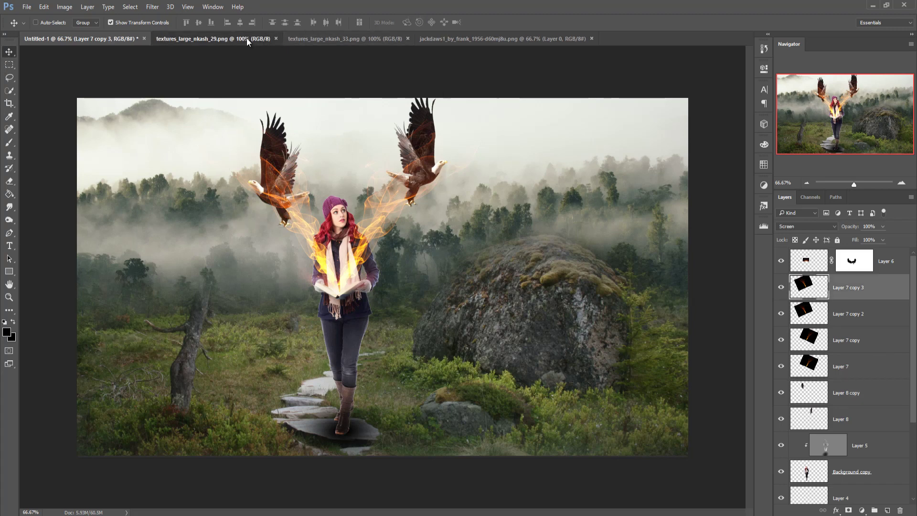
# Step: Copy the textures_large_nkash_29 flame into Untitled-1 as Layer 9 and close the source
pyautogui.click(246, 38)
pyautogui.moveTo(233, 36); pyautogui.dragTo(231, 92)
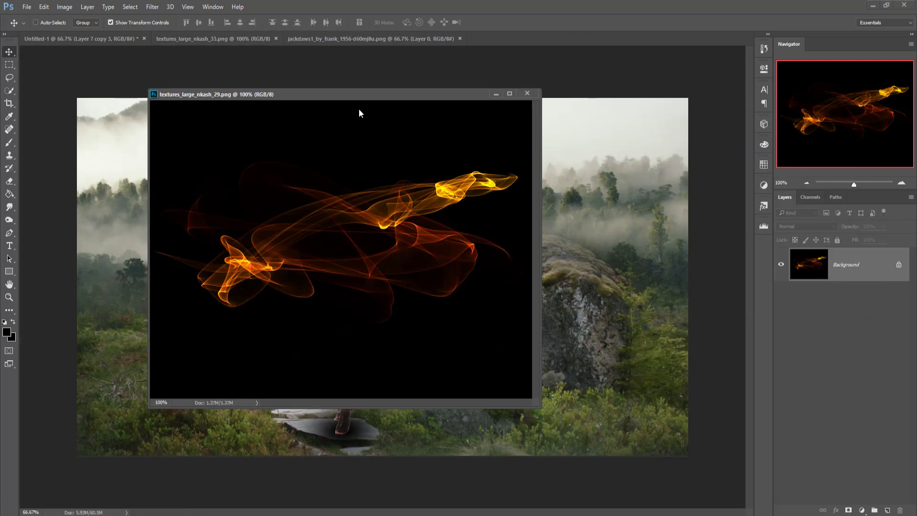
pyautogui.moveTo(360, 94); pyautogui.dragTo(728, 141)
pyautogui.click(342, 272)
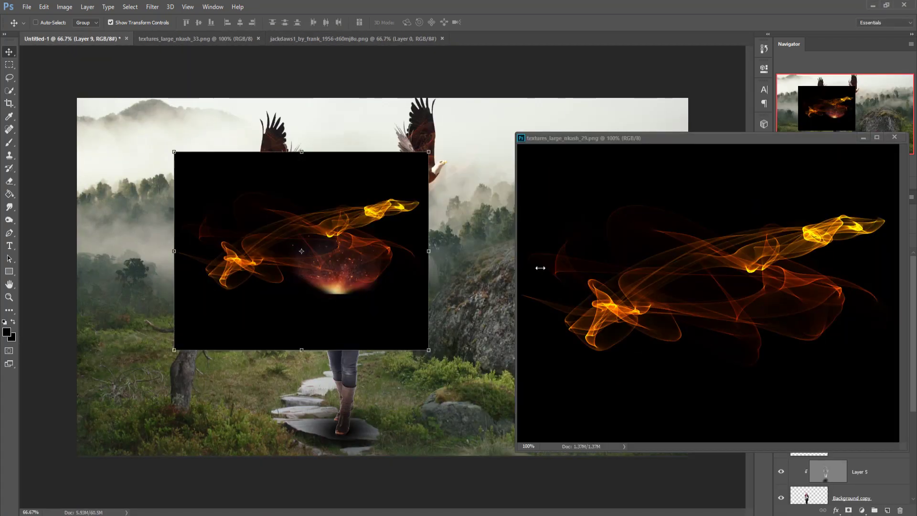
pyautogui.click(894, 137)
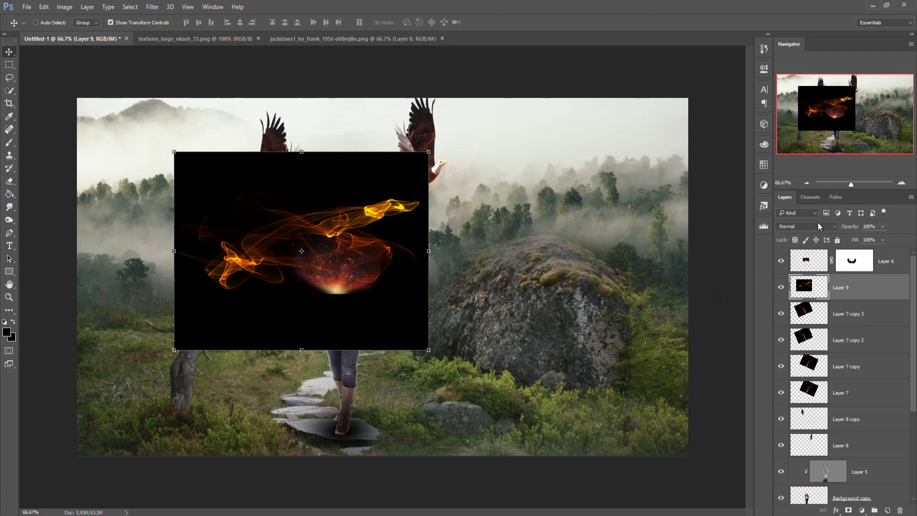
# Step: Set Layer 9 to Screen blend mode and shift it around the woman
pyautogui.click(817, 227)
pyautogui.click(797, 294)
pyautogui.moveTo(266, 271); pyautogui.dragTo(298, 272)
pyautogui.click(298, 272)
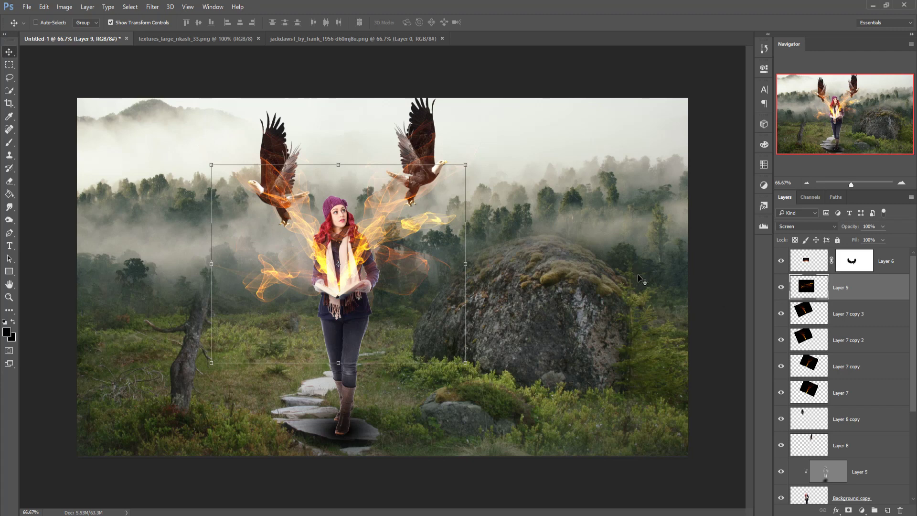
pyautogui.scroll(-3, 873, 408)
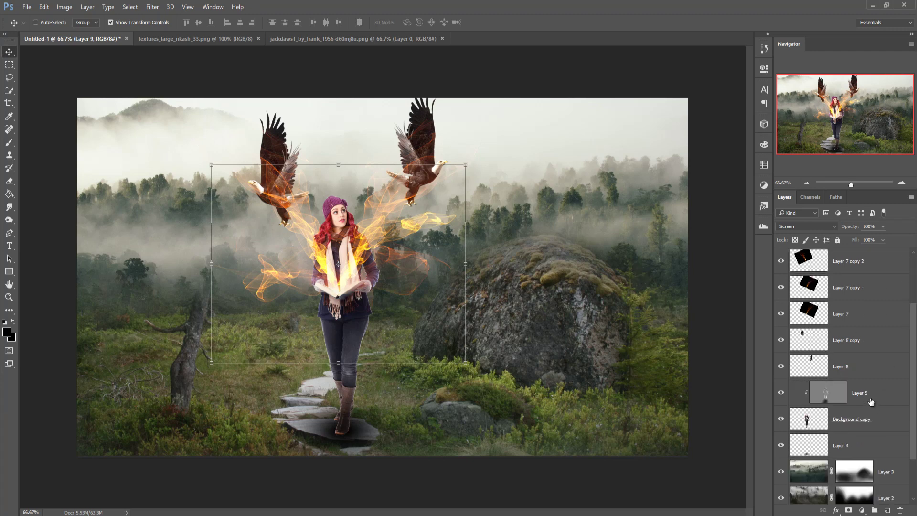
# Step: On a new layer above Layer 3, paint dark haze with a 500 px brush at ~11% opacity
pyautogui.click(892, 474)
pyautogui.click(887, 510)
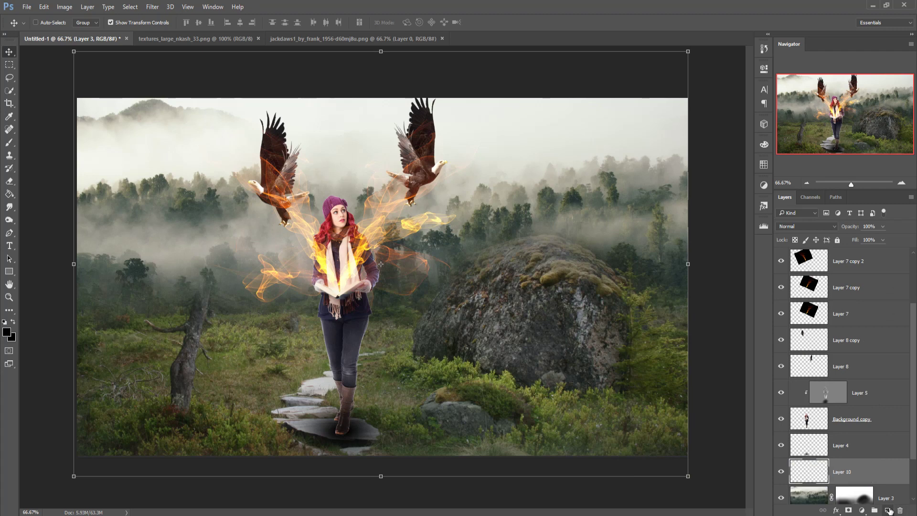
pyautogui.click(9, 142)
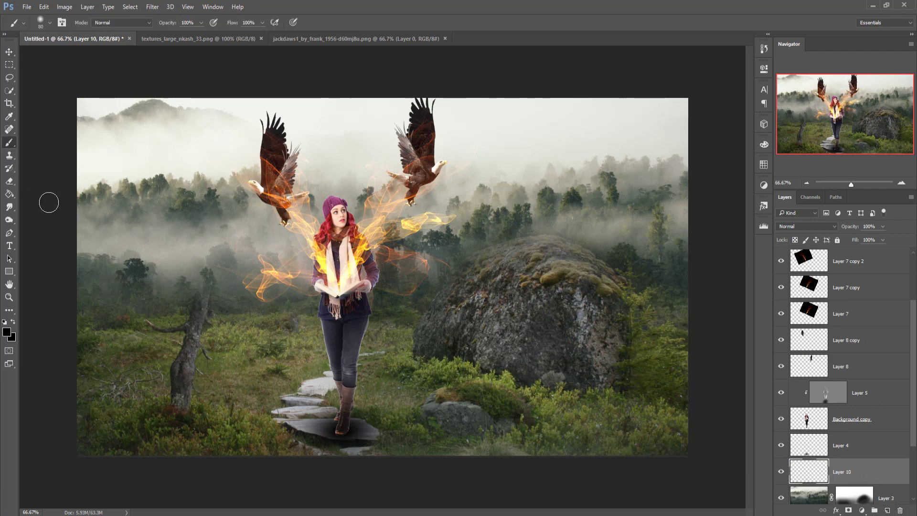
pyautogui.click(201, 23)
pyautogui.moveTo(197, 34); pyautogui.dragTo(159, 33)
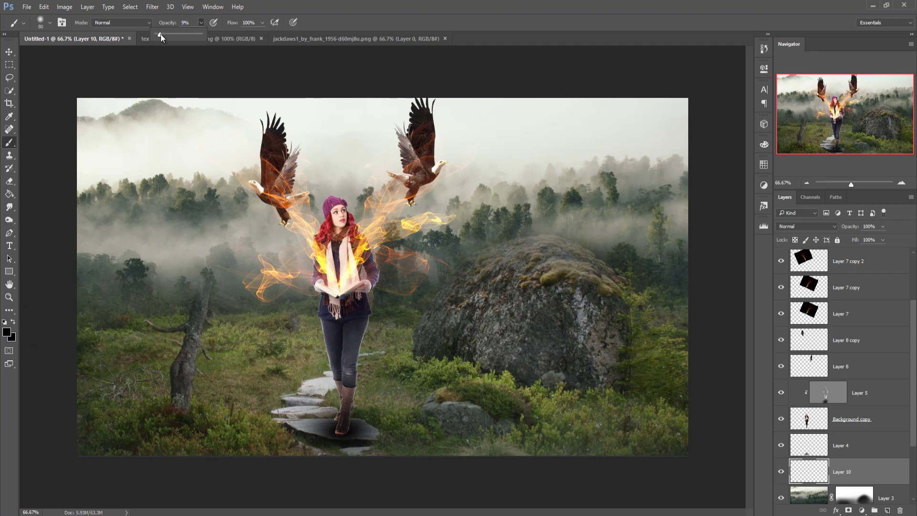
pyautogui.press(']')
pyautogui.press(']')
pyautogui.press(']')
pyautogui.press(']')
pyautogui.press(']')
pyautogui.press(']')
pyautogui.press(']')
pyautogui.press(']')
pyautogui.press(']')
pyautogui.press(']')
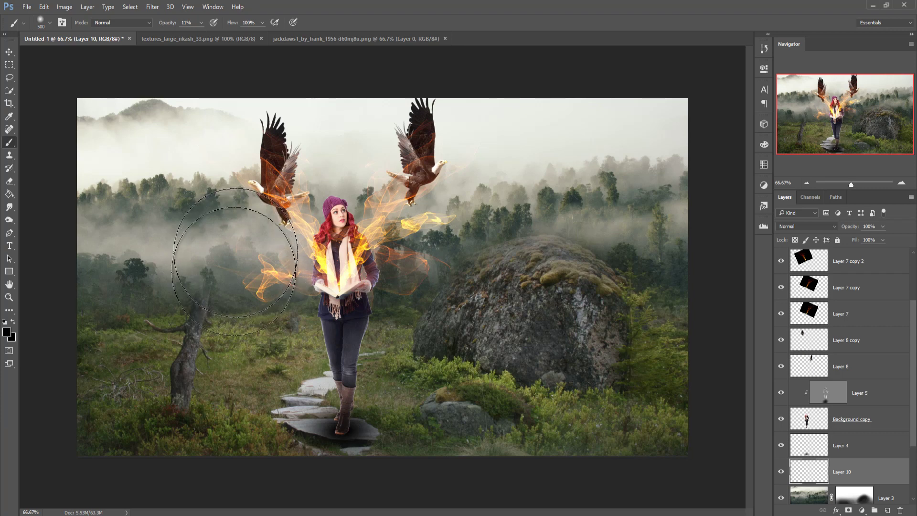
pyautogui.moveTo(99, 307)
pyautogui.mouseDown()
pyautogui.moveTo(226, 300)
pyautogui.moveTo(215, 294)
pyautogui.moveTo(112, 298)
pyautogui.moveTo(165, 313)
pyautogui.moveTo(303, 319)
pyautogui.moveTo(246, 317)
pyautogui.moveTo(446, 275)
pyautogui.moveTo(210, 351)
pyautogui.moveTo(340, 318)
pyautogui.moveTo(421, 278)
pyautogui.moveTo(567, 293)
pyautogui.moveTo(592, 275)
pyautogui.moveTo(709, 304)
pyautogui.moveTo(698, 337)
pyautogui.moveTo(706, 358)
pyautogui.moveTo(509, 259)
pyautogui.moveTo(618, 179)
pyautogui.moveTo(607, 164)
pyautogui.moveTo(717, 96)
pyautogui.moveTo(533, 152)
pyautogui.moveTo(537, 146)
pyautogui.moveTo(436, 99)
pyautogui.moveTo(182, 92)
pyautogui.moveTo(318, 109)
pyautogui.moveTo(401, 145)
pyautogui.moveTo(86, 117)
pyautogui.moveTo(435, 202)
pyautogui.moveTo(70, 189)
pyautogui.moveTo(283, 210)
pyautogui.moveTo(54, 152)
pyautogui.moveTo(220, 157)
pyautogui.moveTo(102, 100)
pyautogui.moveTo(51, 110)
pyautogui.moveTo(141, 162)
pyautogui.moveTo(102, 219)
pyautogui.moveTo(169, 236)
pyautogui.moveTo(0, 177)
pyautogui.moveTo(116, 189)
pyautogui.moveTo(33, 193)
pyautogui.moveTo(275, 238)
pyautogui.moveTo(395, 202)
pyautogui.moveTo(374, 177)
pyautogui.moveTo(354, 177)
pyautogui.moveTo(489, 89)
pyautogui.moveTo(463, 107)
pyautogui.moveTo(370, 283)
pyautogui.moveTo(257, 329)
pyautogui.moveTo(185, 312)
pyautogui.moveTo(136, 316)
pyautogui.moveTo(0, 349)
pyautogui.moveTo(157, 314)
pyautogui.moveTo(460, 295)
pyautogui.moveTo(678, 326)
pyautogui.moveTo(663, 256)
pyautogui.moveTo(717, 225)
pyautogui.moveTo(669, 136)
pyautogui.moveTo(698, 105)
pyautogui.moveTo(578, 125)
pyautogui.moveTo(63, 89)
pyautogui.moveTo(109, 247)
pyautogui.moveTo(63, 272)
pyautogui.moveTo(332, 384)
pyautogui.moveTo(319, 345)
pyautogui.moveTo(390, 316)
pyautogui.moveTo(204, 332)
pyautogui.moveTo(215, 330)
pyautogui.moveTo(24, 384)
pyautogui.moveTo(409, 337)
pyautogui.moveTo(479, 371)
pyautogui.moveTo(624, 389)
pyautogui.mouseUp()
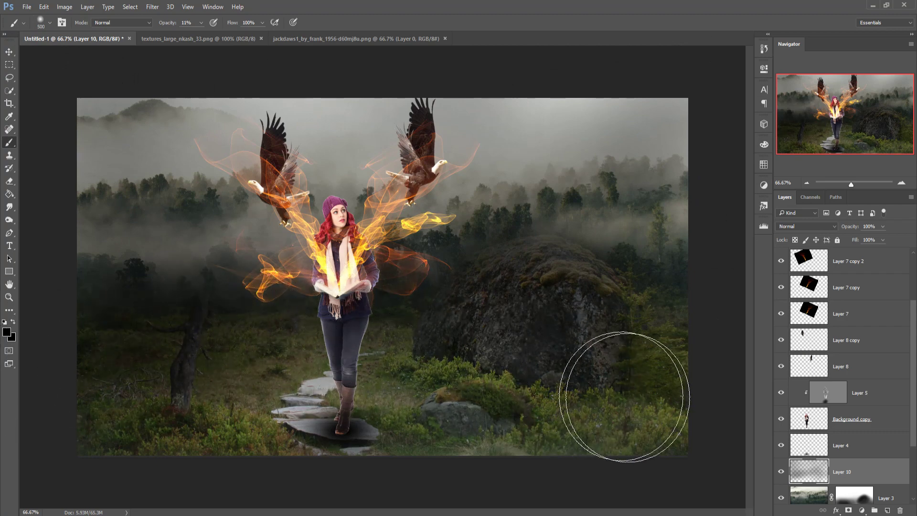
# Step: Add another empty layer, Layer 11, above Layer 3
pyautogui.click(10, 52)
pyautogui.scroll(-3, 888, 411)
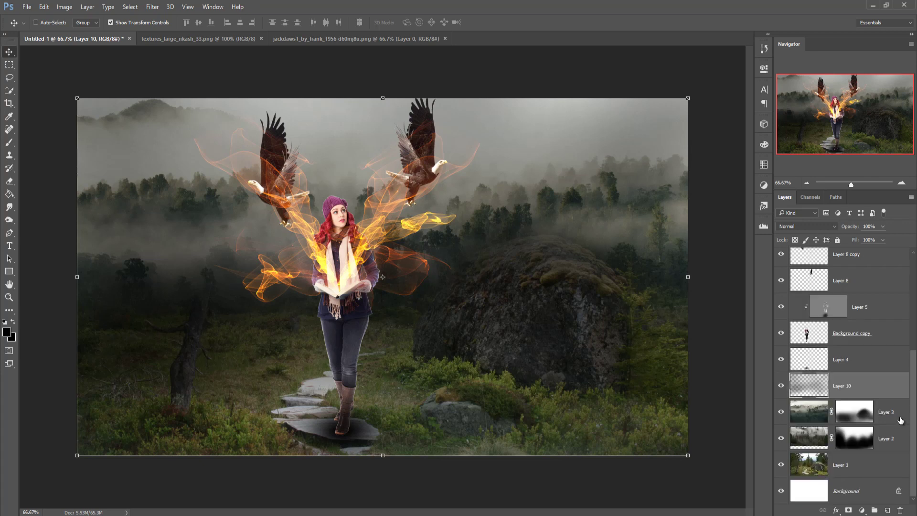
pyautogui.click(893, 413)
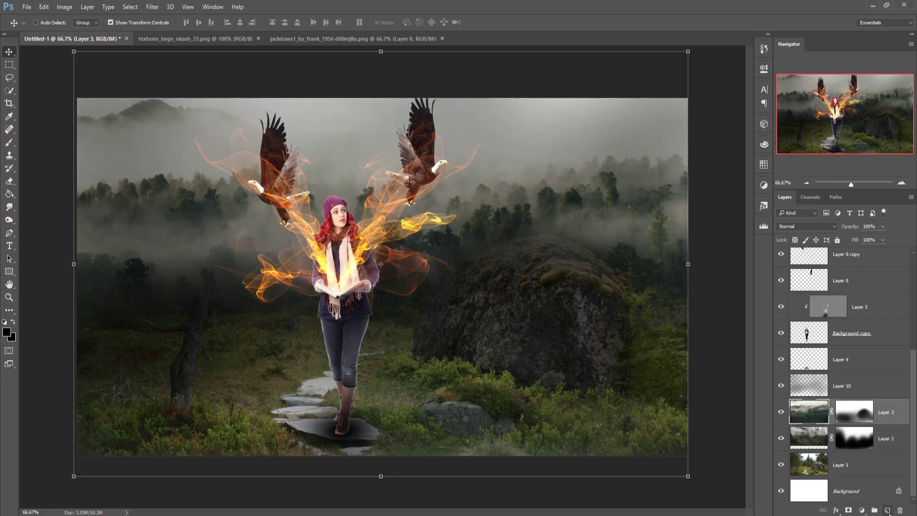
pyautogui.click(888, 511)
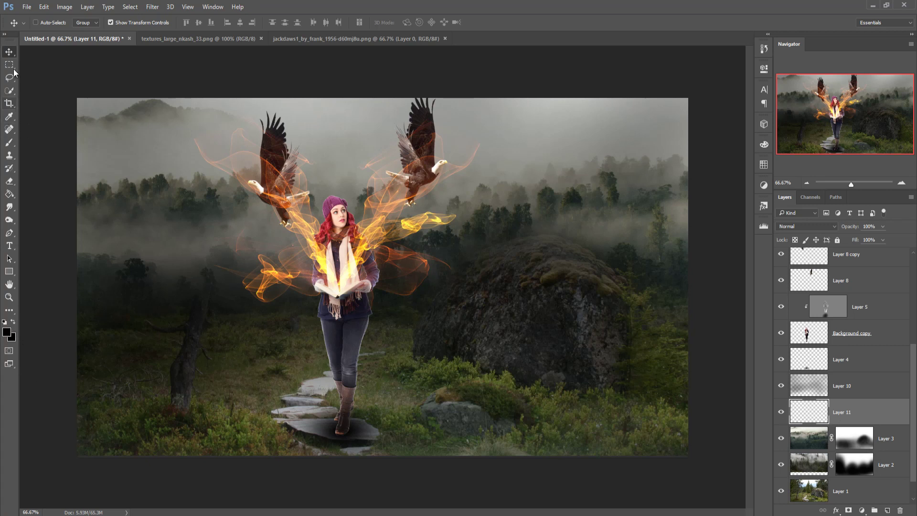
# Step: Set the brush to white at 100% opacity
pyautogui.click(9, 143)
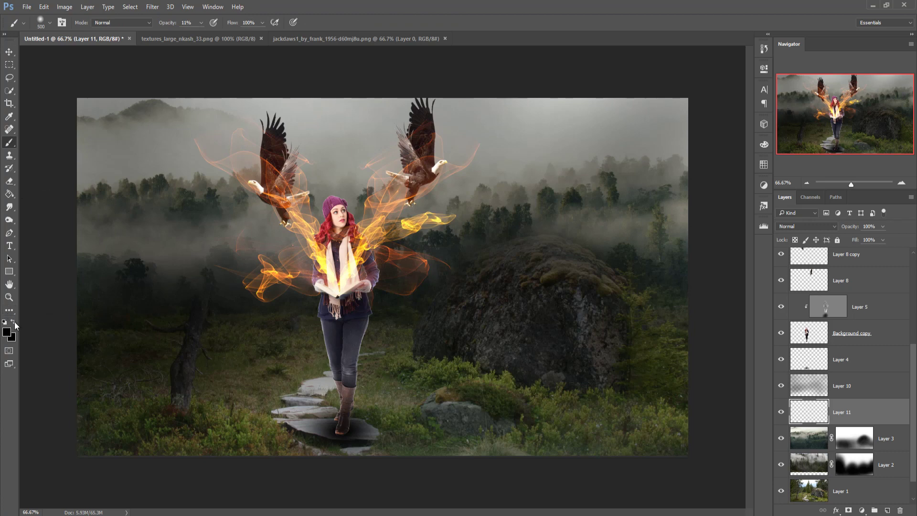
pyautogui.click(8, 333)
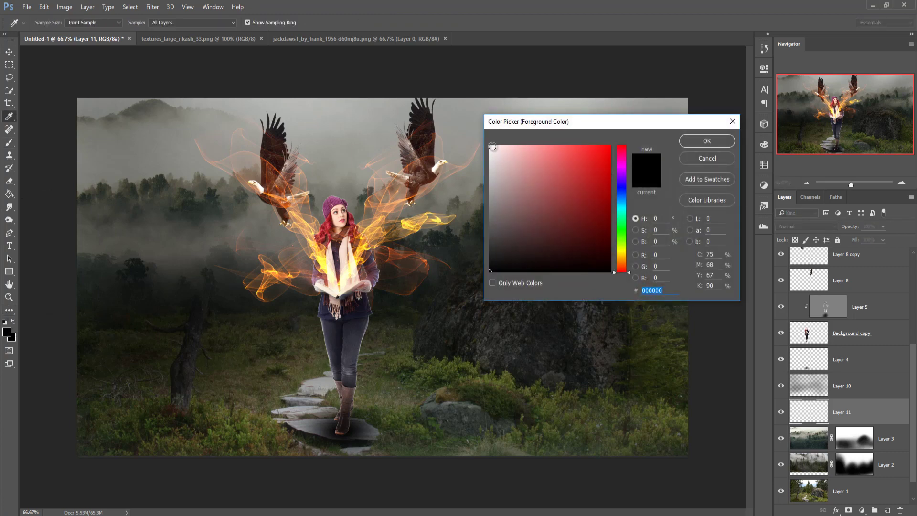
pyautogui.click(490, 146)
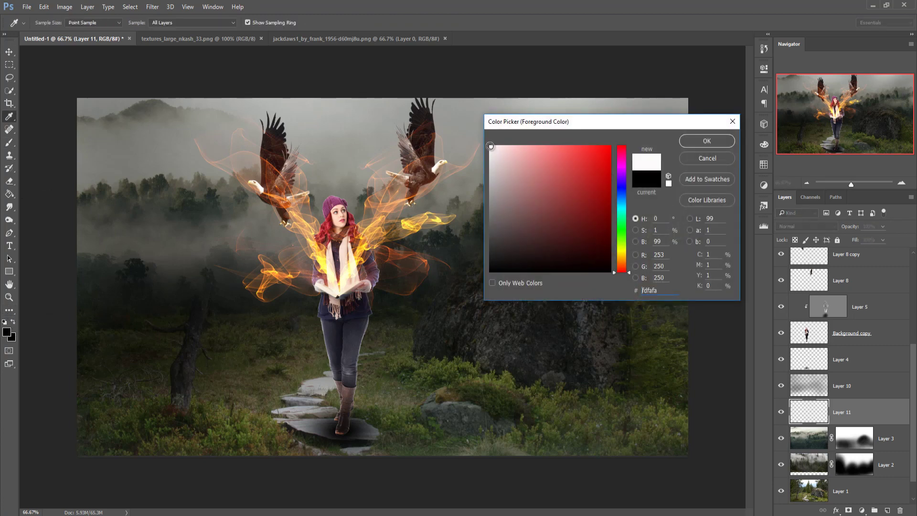
pyautogui.click(703, 140)
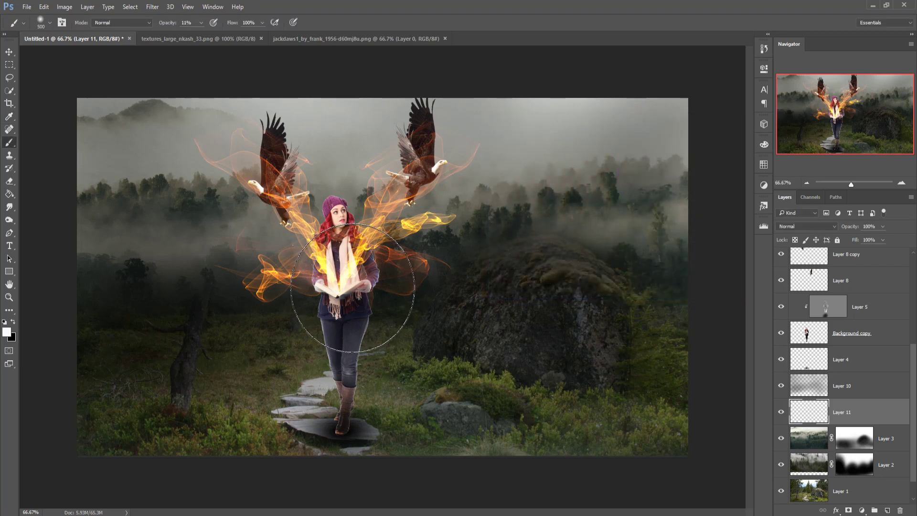
pyautogui.click(201, 23)
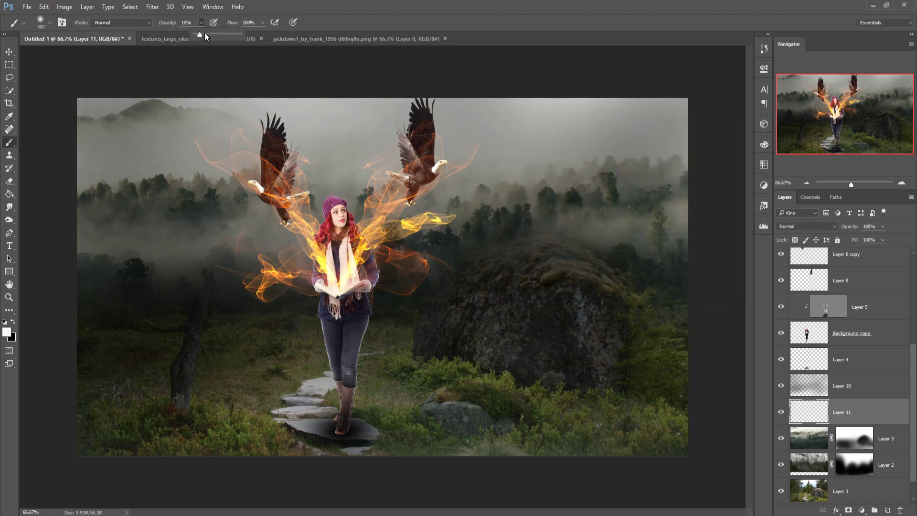
pyautogui.moveTo(206, 37); pyautogui.dragTo(267, 42)
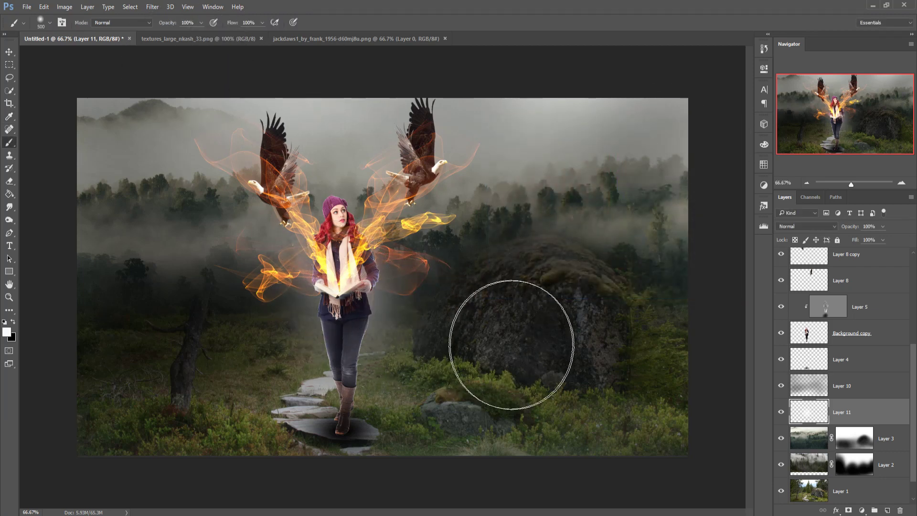
# Step: Stretch Layer 11's white glow taller and wider behind the woman and commit
pyautogui.click(6, 53)
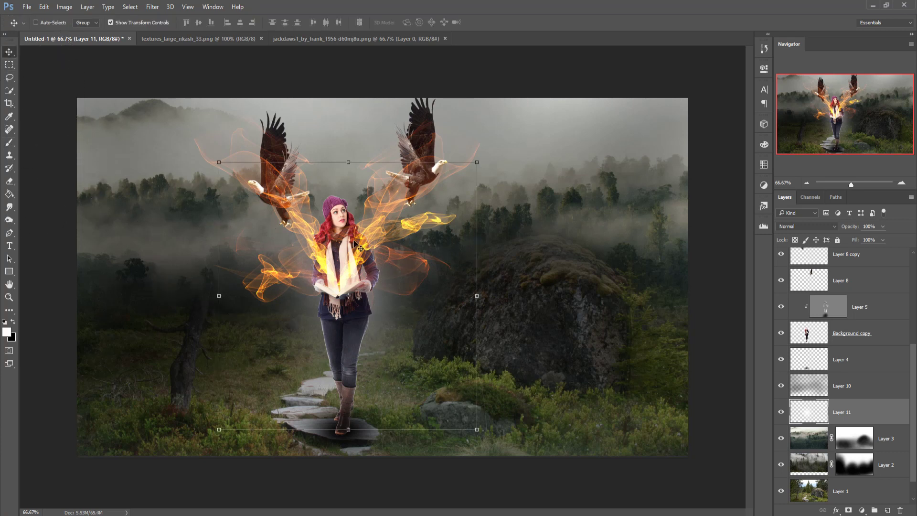
pyautogui.moveTo(351, 162); pyautogui.dragTo(348, 105)
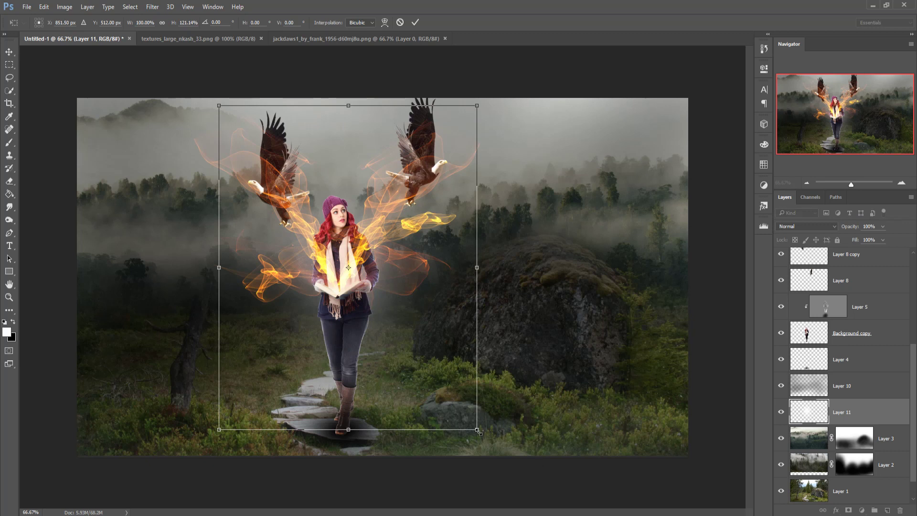
pyautogui.moveTo(482, 435); pyautogui.dragTo(488, 476)
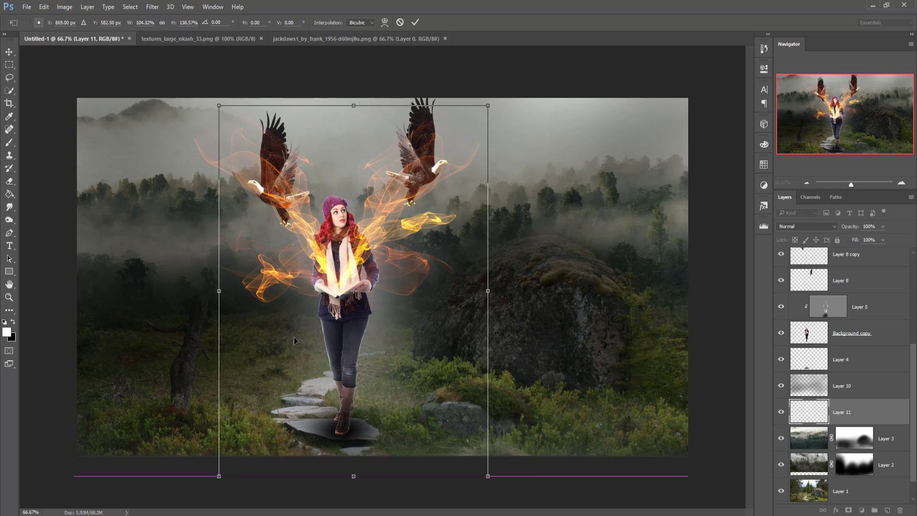
pyautogui.moveTo(217, 292); pyautogui.dragTo(213, 299)
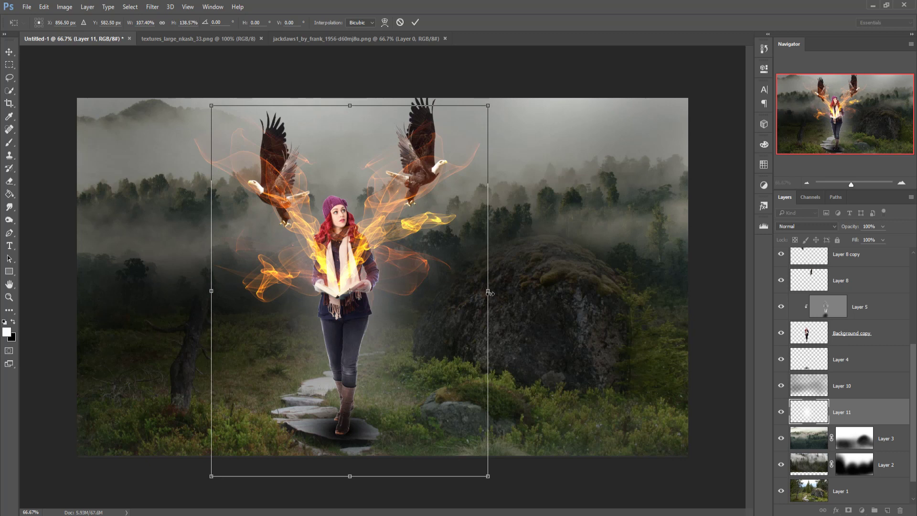
pyautogui.moveTo(490, 294); pyautogui.dragTo(485, 295)
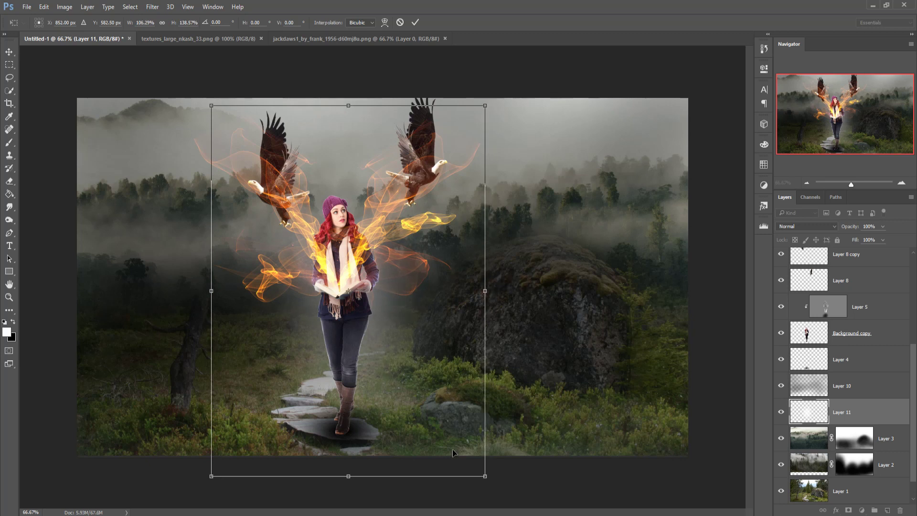
pyautogui.moveTo(453, 453); pyautogui.dragTo(450, 446)
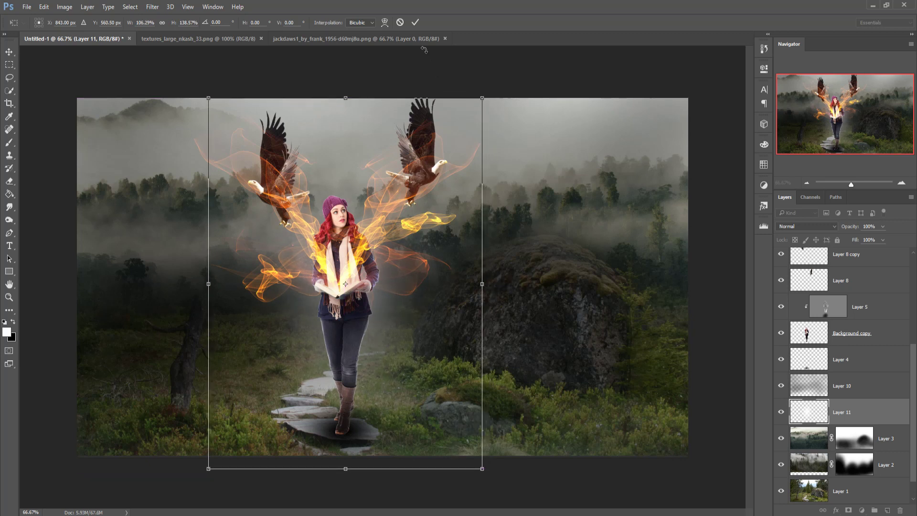
pyautogui.click(414, 24)
# Step: Add a new empty Layer 12 above Layer 6
pyautogui.scroll(6, 876, 280)
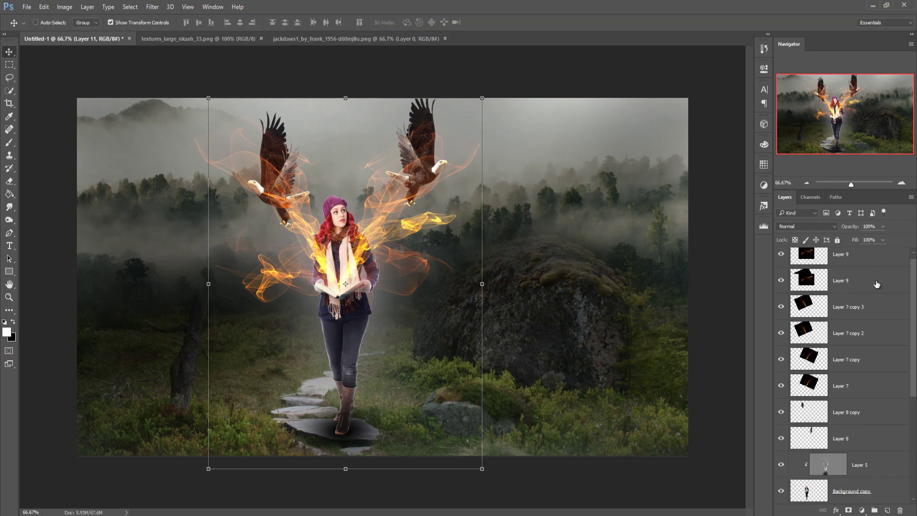
pyautogui.click(886, 266)
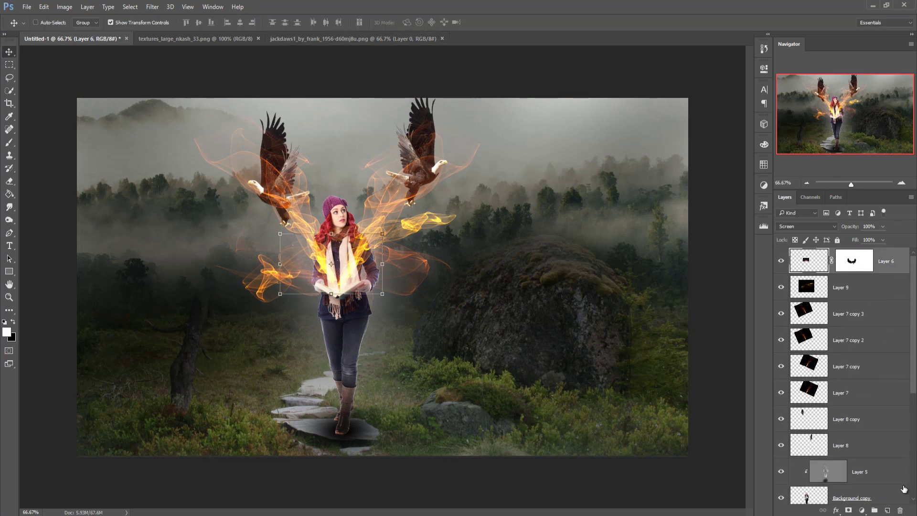
pyautogui.click(888, 511)
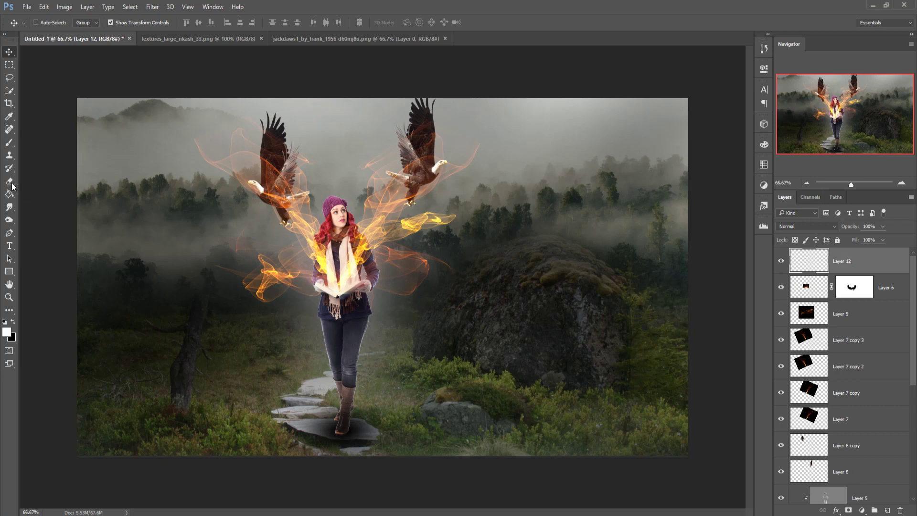
# Step: Brush faint black at 6% opacity across the lower landscape on Layer 12
pyautogui.click(9, 143)
pyautogui.click(13, 322)
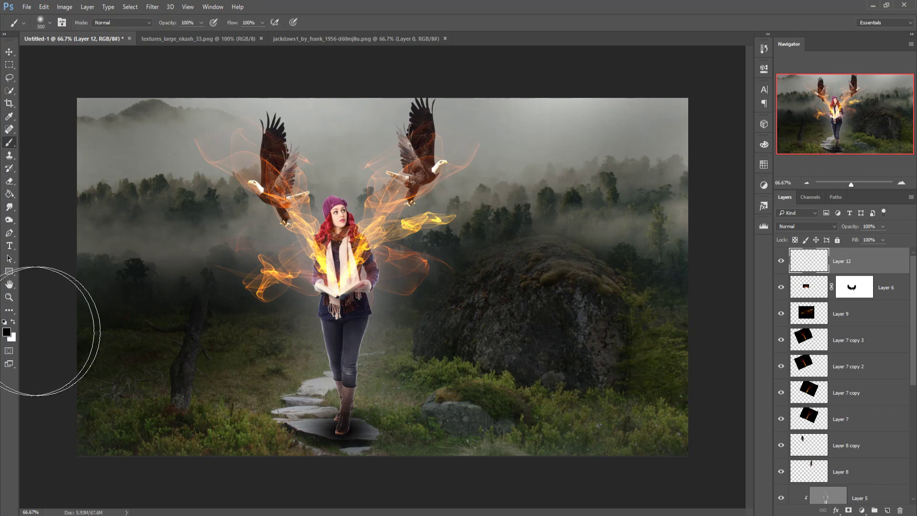
pyautogui.click(201, 23)
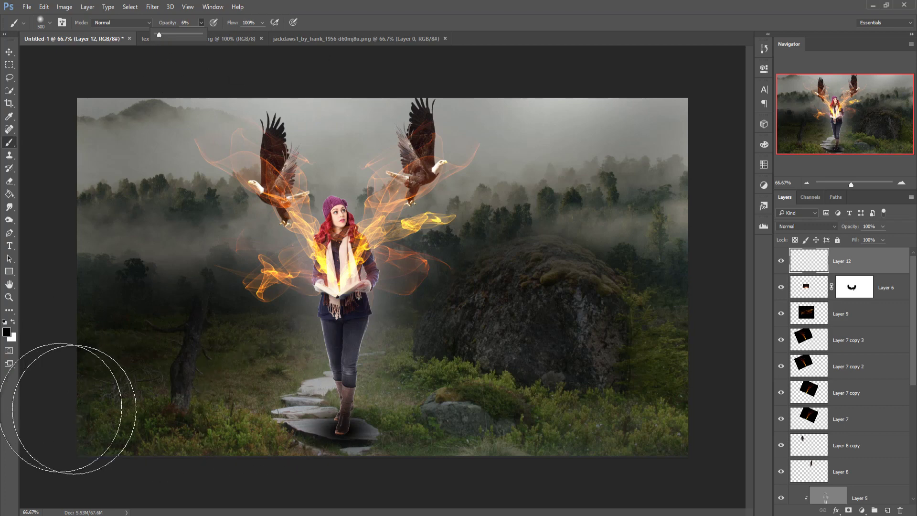
pyautogui.moveTo(159, 432)
pyautogui.mouseDown()
pyautogui.moveTo(287, 415)
pyautogui.moveTo(114, 420)
pyautogui.moveTo(220, 379)
pyautogui.moveTo(293, 412)
pyautogui.mouseUp()
pyautogui.moveTo(398, 444)
pyautogui.mouseDown()
pyautogui.moveTo(72, 373)
pyautogui.moveTo(374, 436)
pyautogui.moveTo(409, 420)
pyautogui.moveTo(696, 413)
pyautogui.moveTo(635, 397)
pyautogui.moveTo(272, 440)
pyautogui.moveTo(180, 354)
pyautogui.moveTo(92, 337)
pyautogui.moveTo(62, 292)
pyautogui.moveTo(368, 491)
pyautogui.moveTo(578, 483)
pyautogui.moveTo(659, 455)
pyautogui.moveTo(692, 329)
pyautogui.moveTo(665, 270)
pyautogui.moveTo(655, 405)
pyautogui.moveTo(692, 297)
pyautogui.moveTo(280, 253)
pyautogui.moveTo(17, 138)
pyautogui.mouseUp()
pyautogui.click(9, 52)
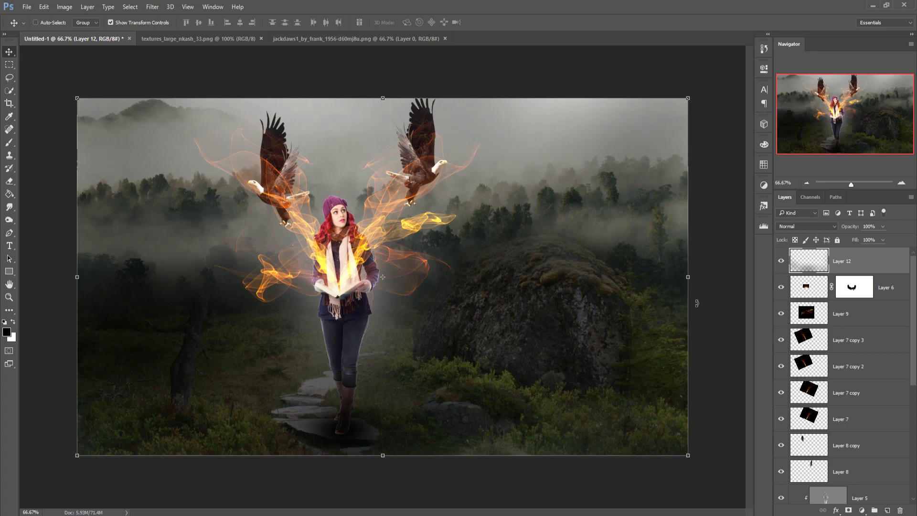
# Step: Copy the jackdaws image into Untitled-1 as Layer 13 and close the source
pyautogui.click(344, 39)
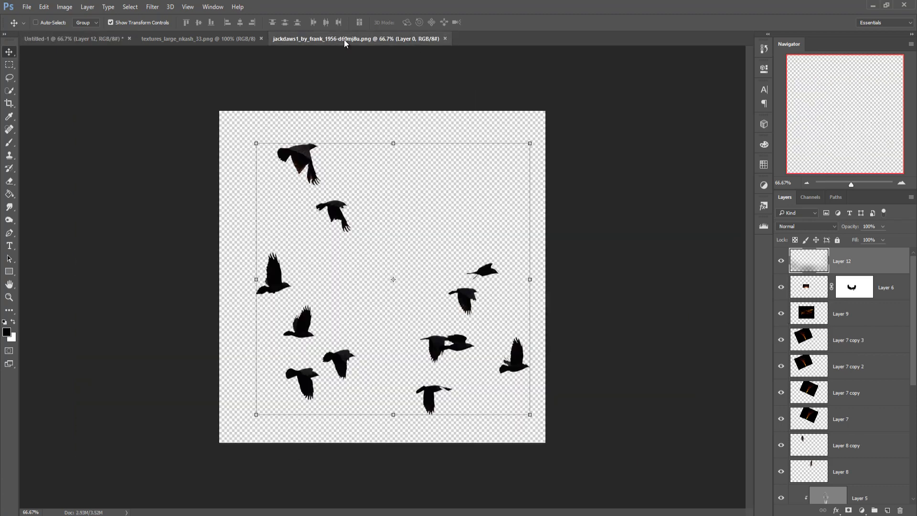
pyautogui.moveTo(344, 39); pyautogui.dragTo(755, 92)
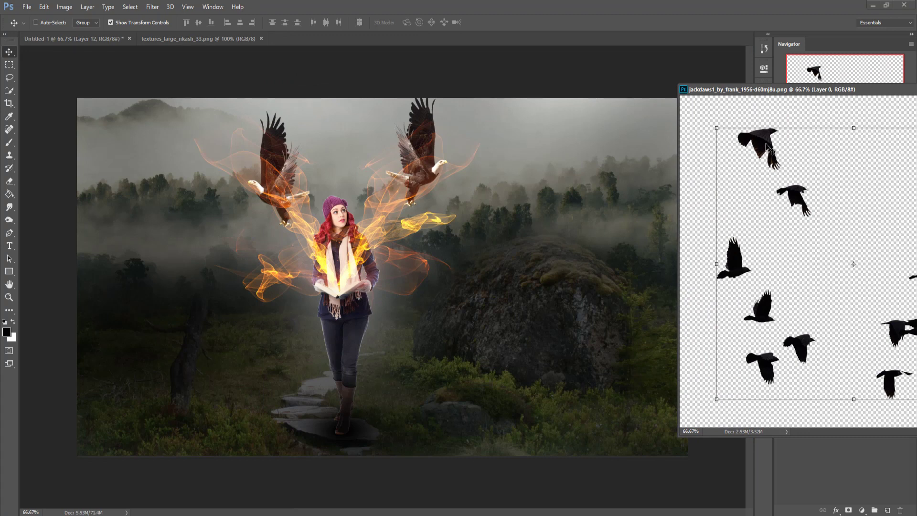
pyautogui.moveTo(769, 148); pyautogui.dragTo(582, 150)
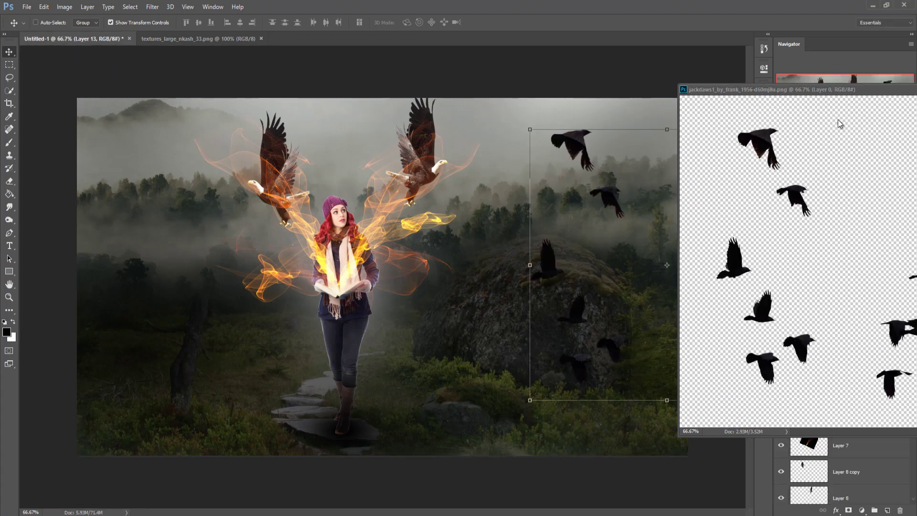
pyautogui.click(866, 98)
pyautogui.moveTo(840, 92); pyautogui.dragTo(689, 149)
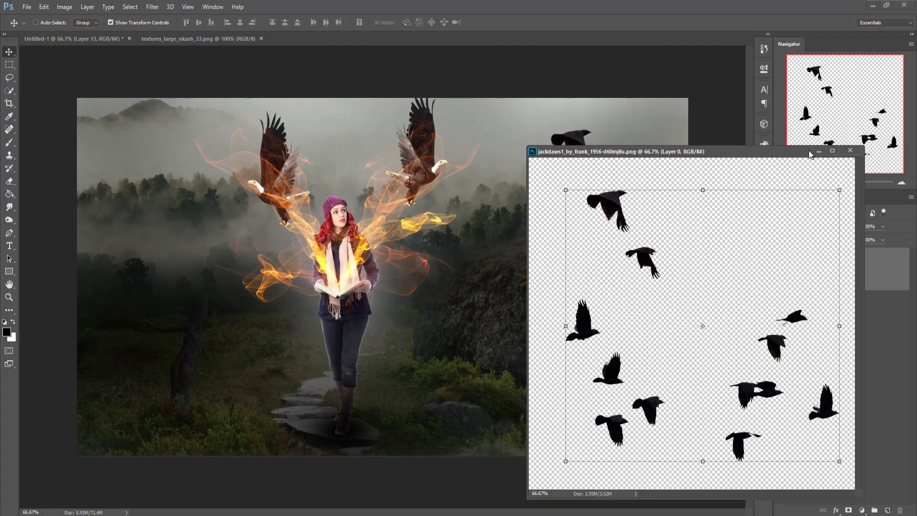
pyautogui.click(538, 128)
# Step: Scale the jackdaws to about 17% and place them in the upper-right sky
pyautogui.moveTo(535, 134); pyautogui.dragTo(561, 131)
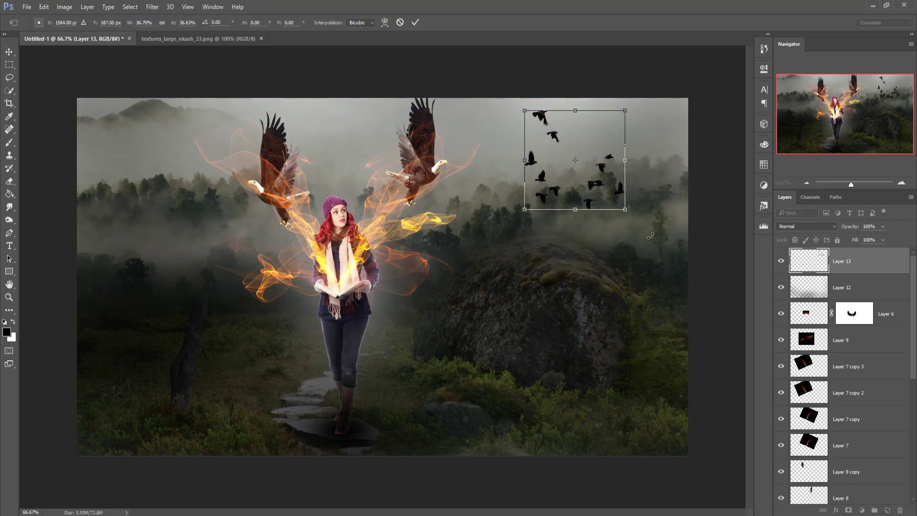
pyautogui.moveTo(616, 205); pyautogui.dragTo(557, 151)
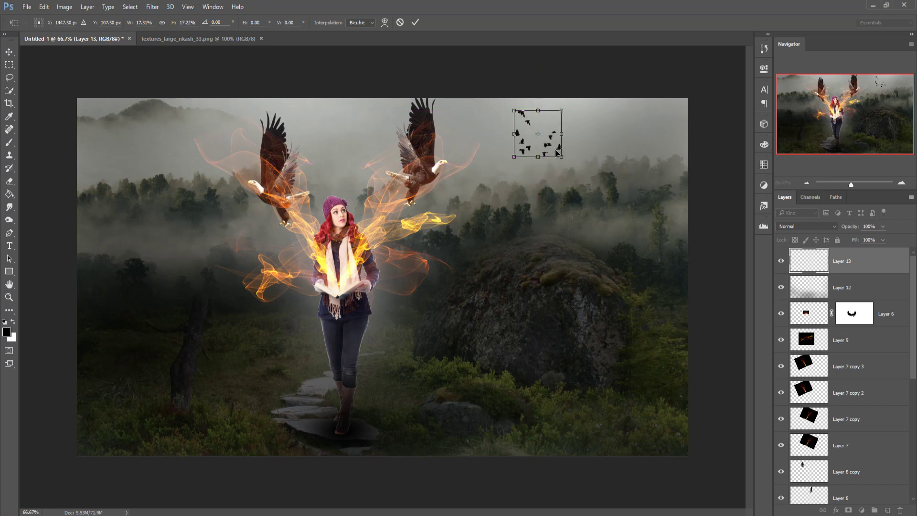
pyautogui.click(415, 23)
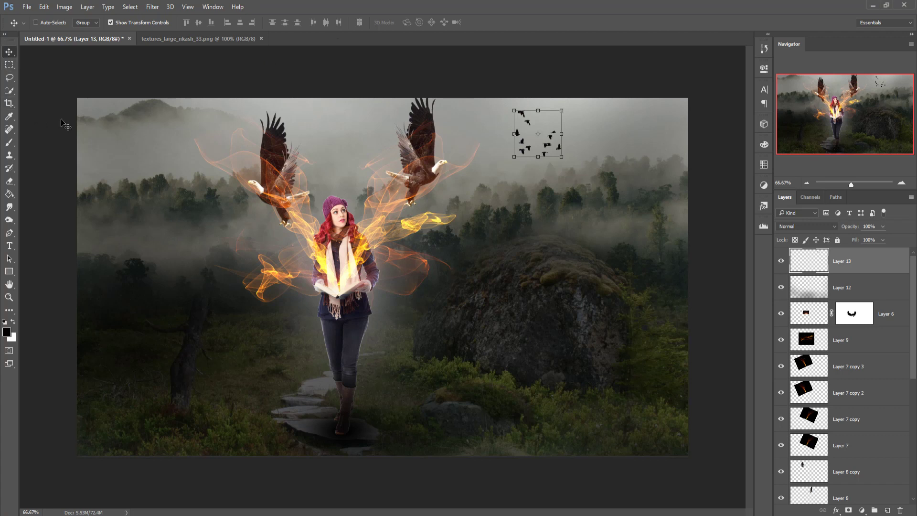
pyautogui.press('F9')
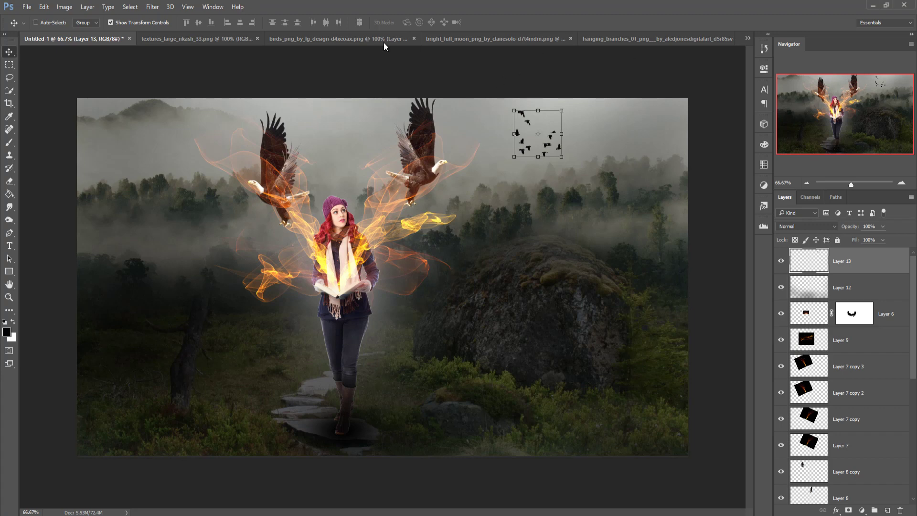
# Step: Bring the white doves in as Layer 14 below Layer 7 and position them
pyautogui.moveTo(325, 36); pyautogui.dragTo(580, 112)
pyautogui.moveTo(661, 225); pyautogui.dragTo(443, 237)
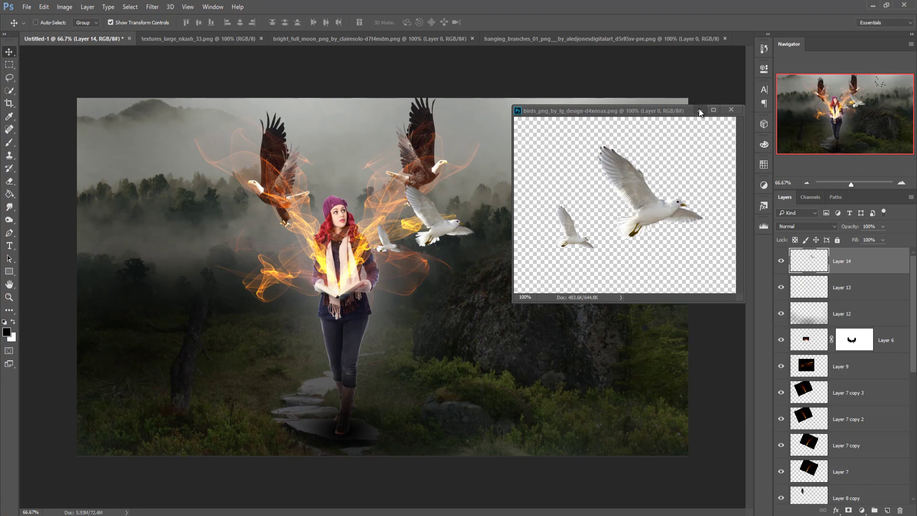
pyautogui.click(698, 110)
pyautogui.moveTo(848, 278); pyautogui.dragTo(854, 481)
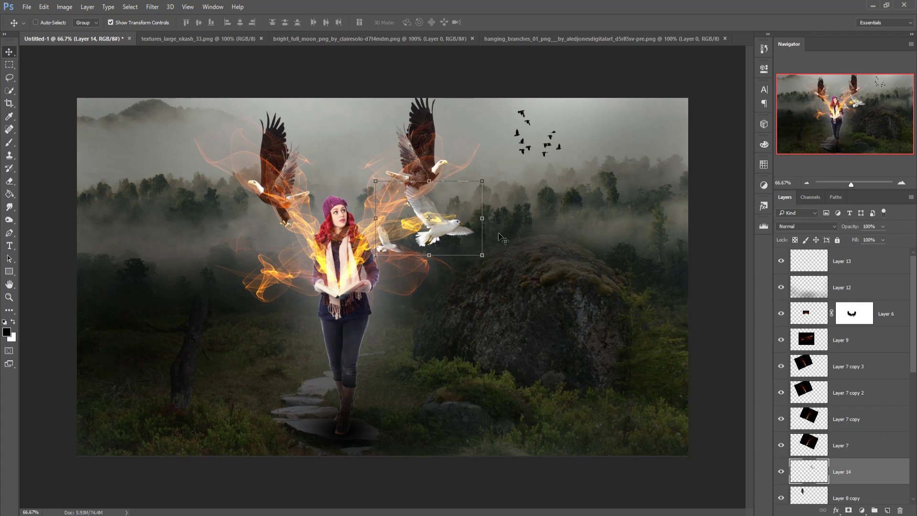
pyautogui.moveTo(456, 231); pyautogui.dragTo(505, 211)
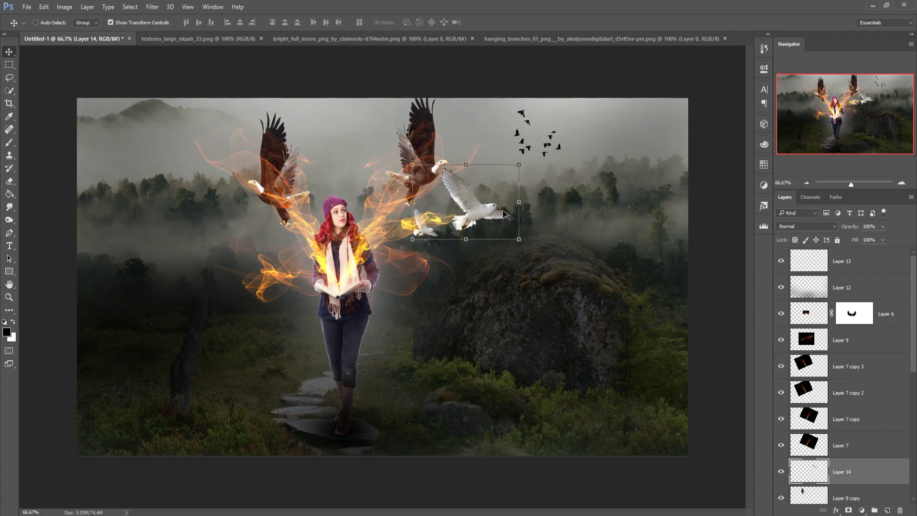
# Step: Duplicate the doves, flip the copy vertically and place it at the woman's left
pyautogui.rightClick(866, 466)
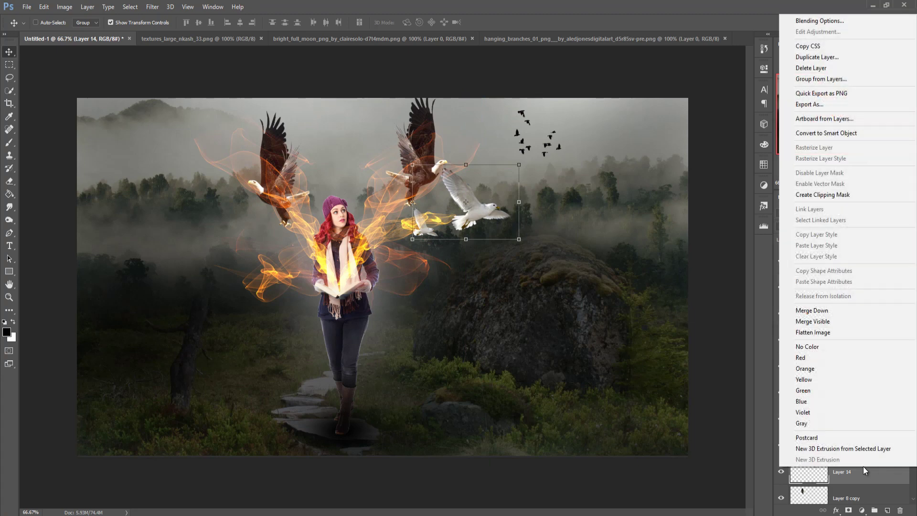
pyautogui.click(817, 68)
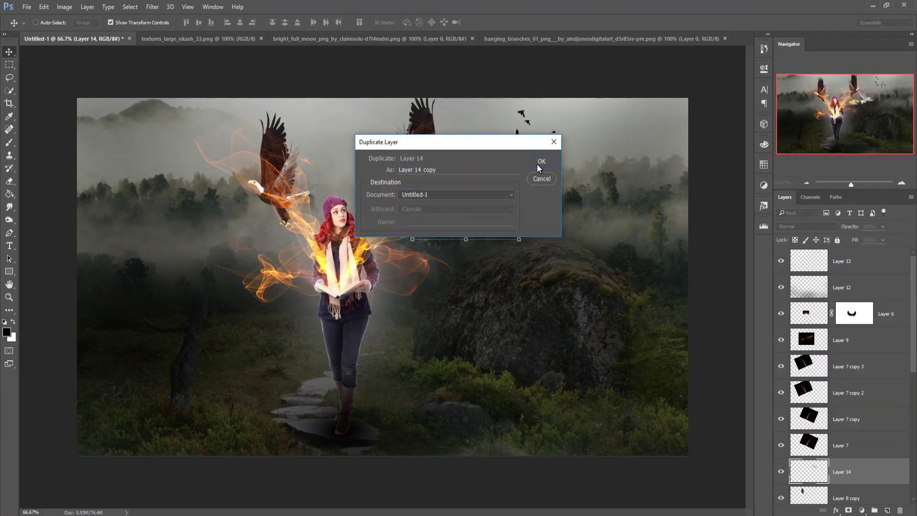
pyautogui.click(539, 163)
pyautogui.moveTo(470, 212); pyautogui.dragTo(294, 258)
pyautogui.click(47, 7)
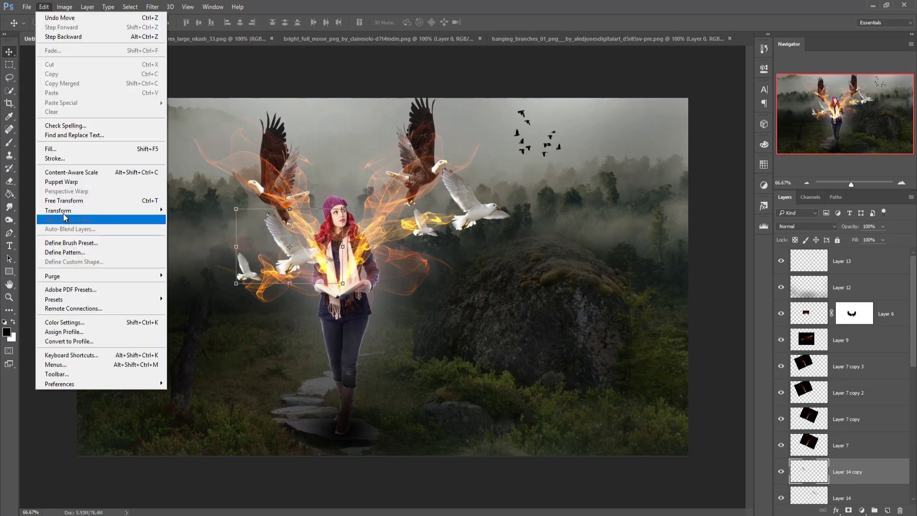
pyautogui.moveTo(93, 211)
pyautogui.click(191, 327)
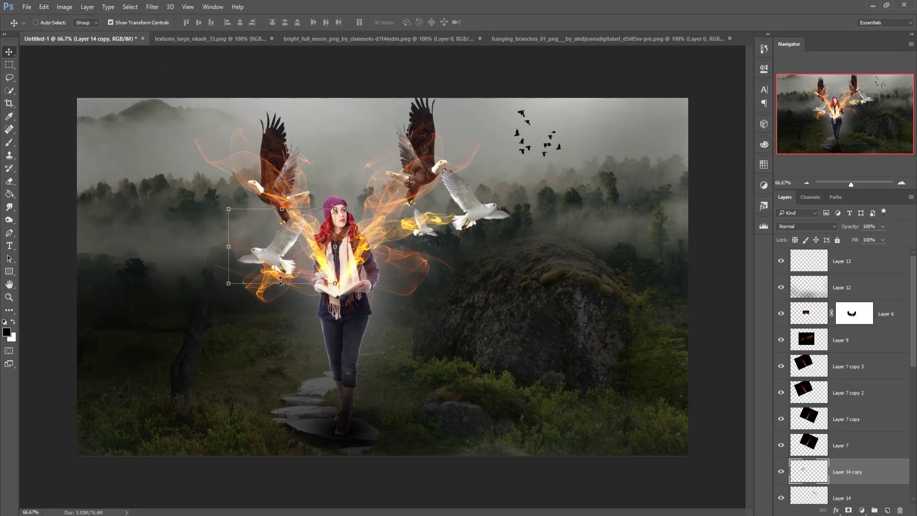
pyautogui.moveTo(269, 266); pyautogui.dragTo(266, 267)
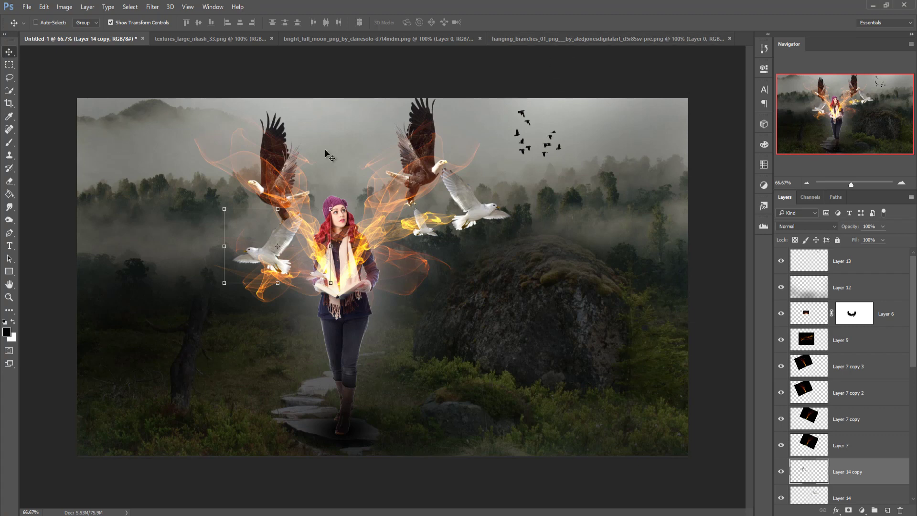
# Step: Copy the hanging branches image in as Layer 15 and place it upper right
pyautogui.click(614, 39)
pyautogui.moveTo(614, 39); pyautogui.dragTo(474, 39)
pyautogui.moveTo(576, 38); pyautogui.dragTo(576, 107)
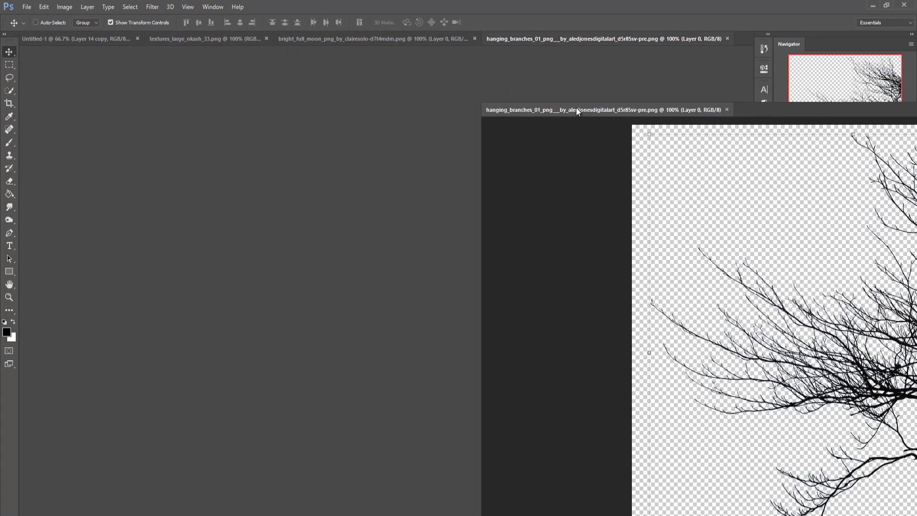
pyautogui.moveTo(853, 243); pyautogui.dragTo(462, 131)
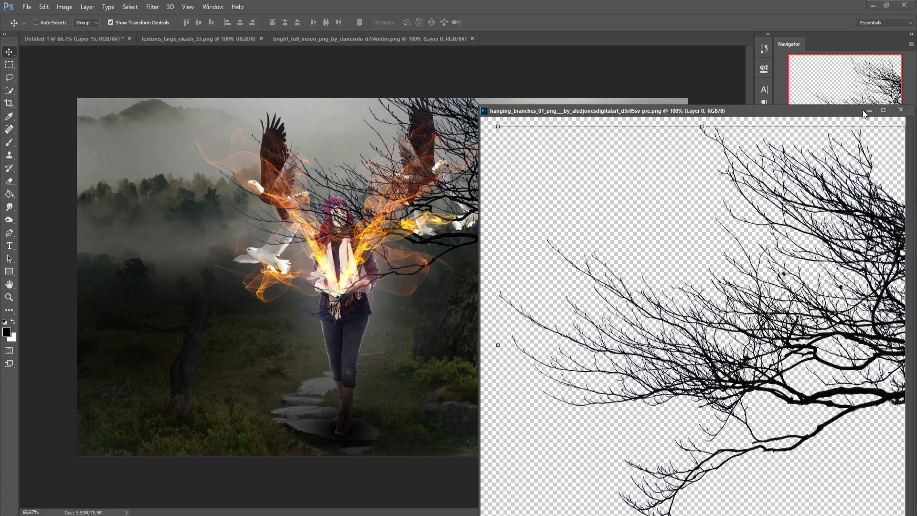
pyautogui.click(901, 109)
pyautogui.moveTo(477, 114); pyautogui.dragTo(678, 128)
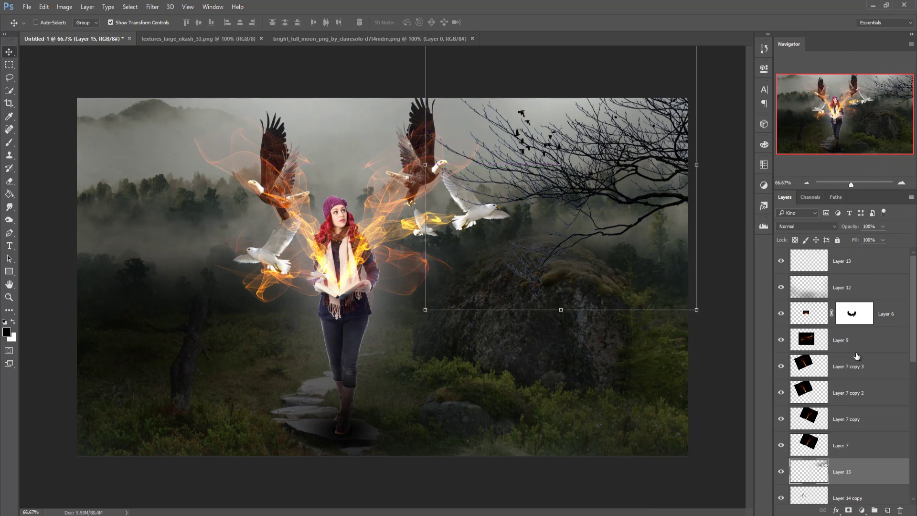
# Step: Duplicate Layer 15, flip the copy horizontally and settle it in the upper left
pyautogui.rightClick(856, 469)
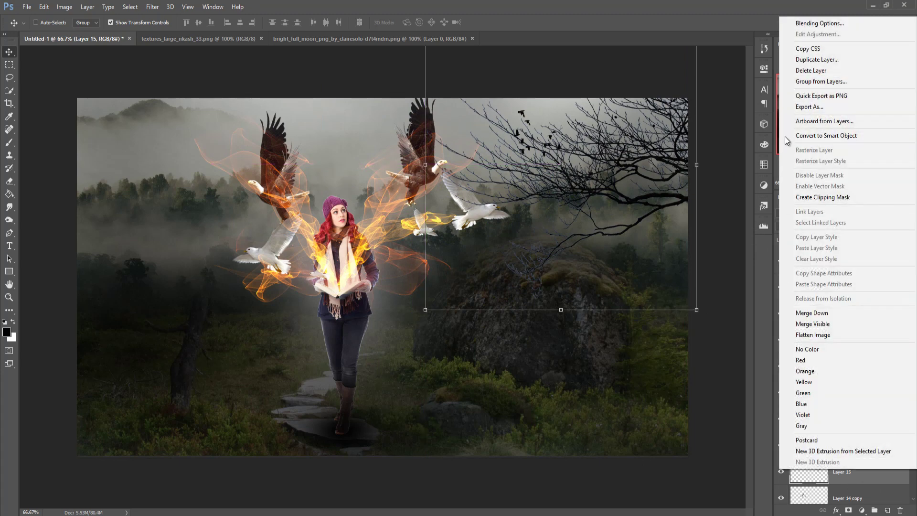
pyautogui.click(806, 60)
pyautogui.click(545, 157)
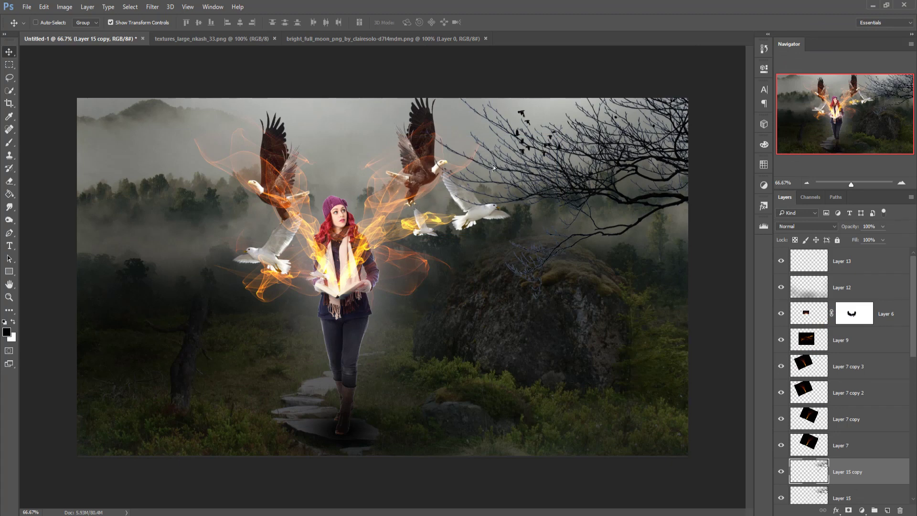
pyautogui.moveTo(605, 141); pyautogui.dragTo(185, 152)
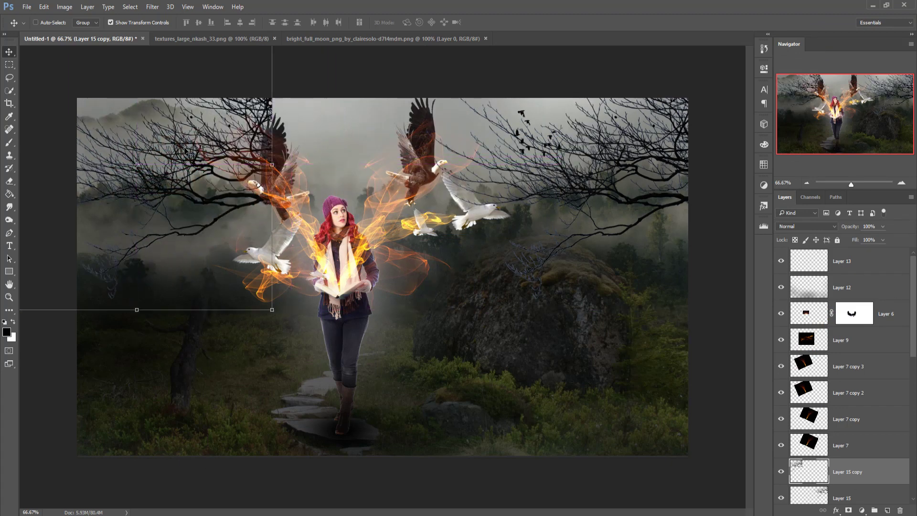
pyautogui.click(44, 7)
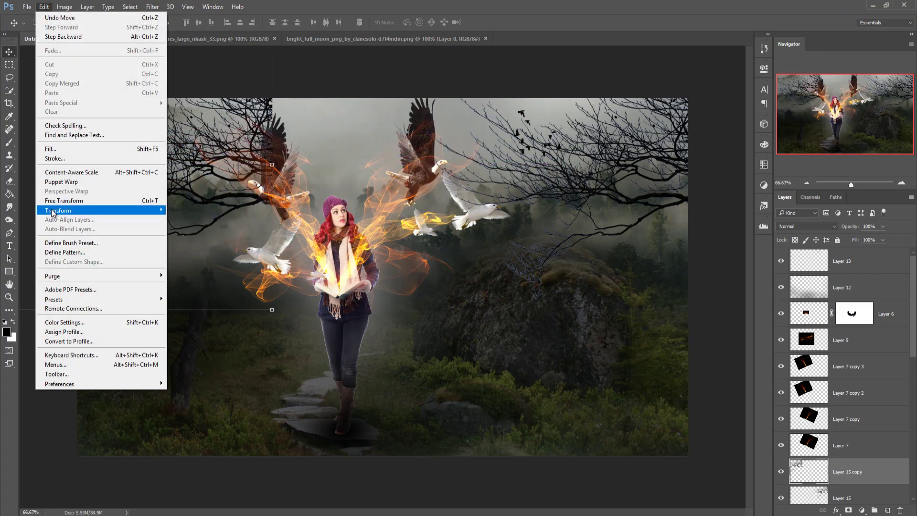
pyautogui.moveTo(52, 212)
pyautogui.click(186, 317)
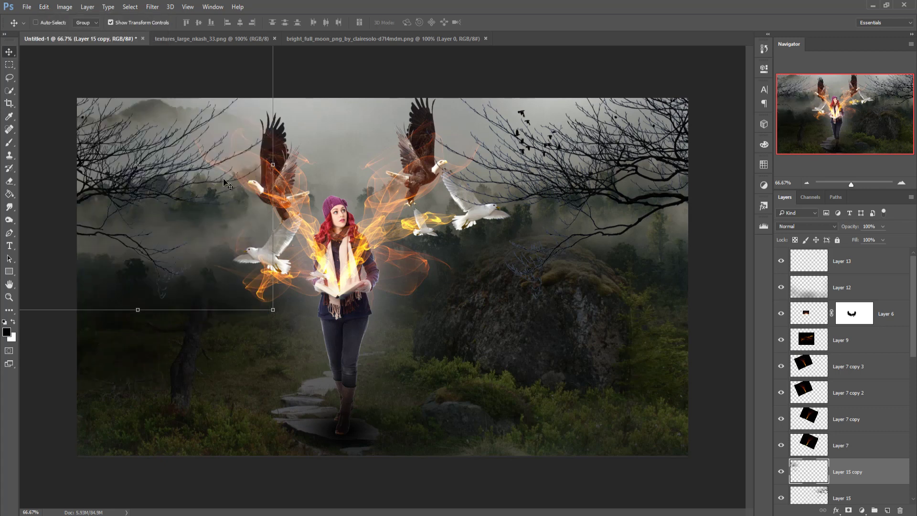
pyautogui.moveTo(160, 176); pyautogui.dragTo(176, 109)
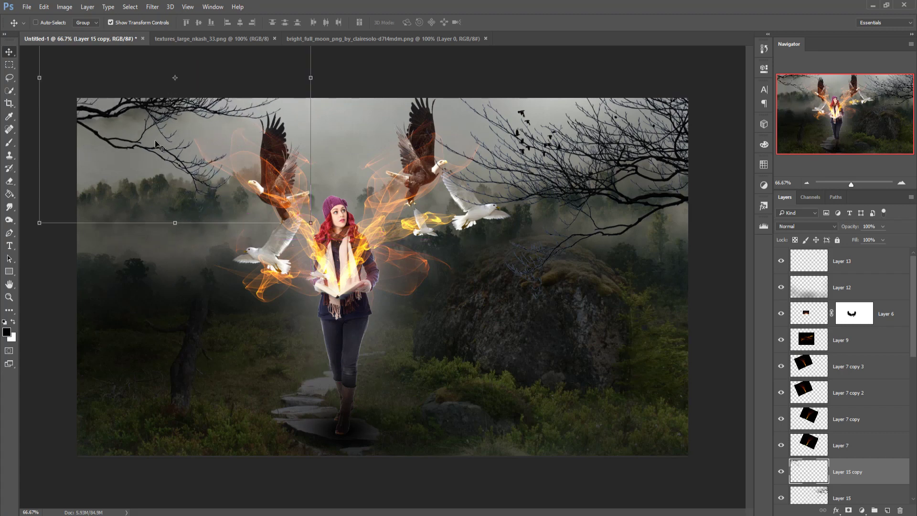
pyautogui.moveTo(98, 119); pyautogui.dragTo(98, 124)
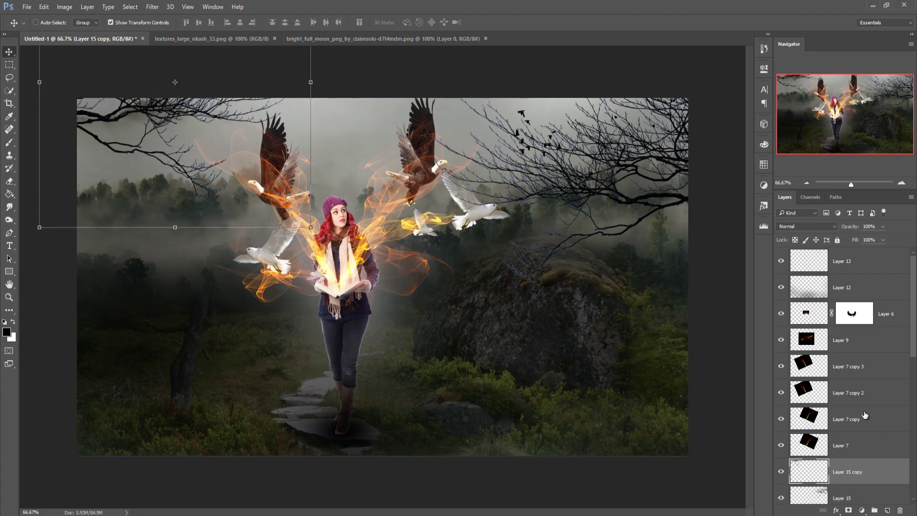
# Step: Duplicate the branches as Layer 15 copy 2 and move it to the lower left
pyautogui.rightClick(866, 469)
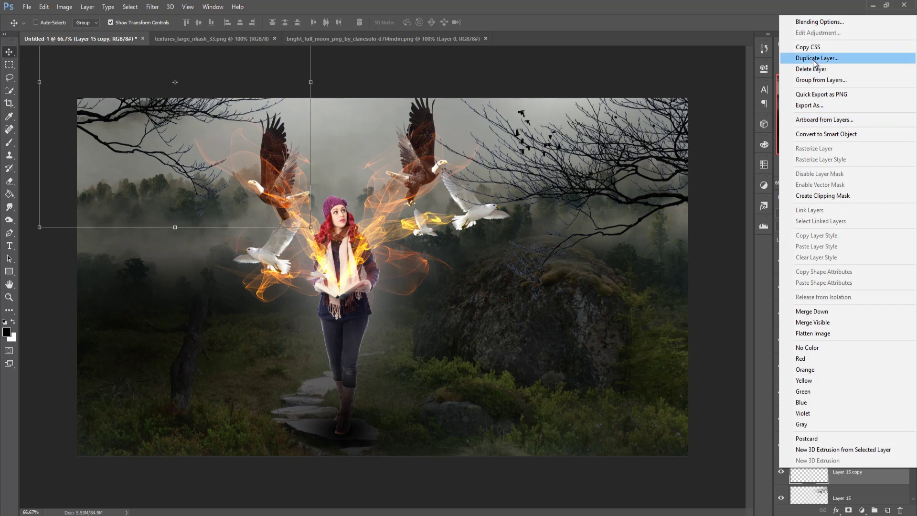
pyautogui.click(813, 59)
pyautogui.click(541, 161)
pyautogui.moveTo(175, 286); pyautogui.dragTo(186, 446)
# Step: Make Layer 15 copy 3, flip it horizontally, enlarge to ~151% across the lower right
pyautogui.rightClick(879, 472)
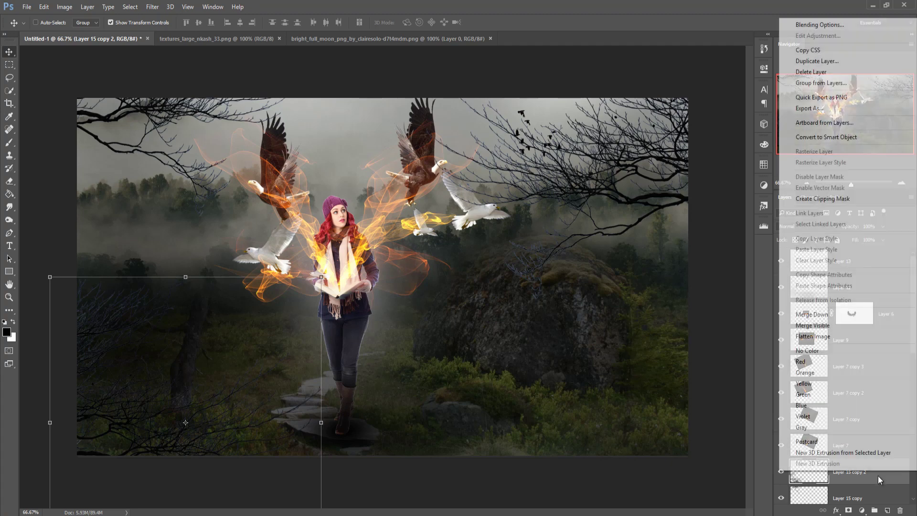
pyautogui.click(809, 85)
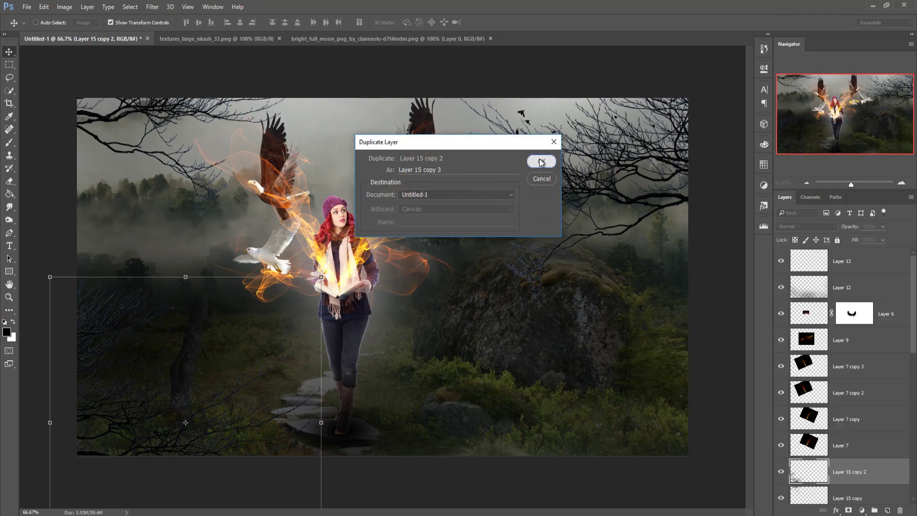
pyautogui.click(541, 162)
pyautogui.click(41, 7)
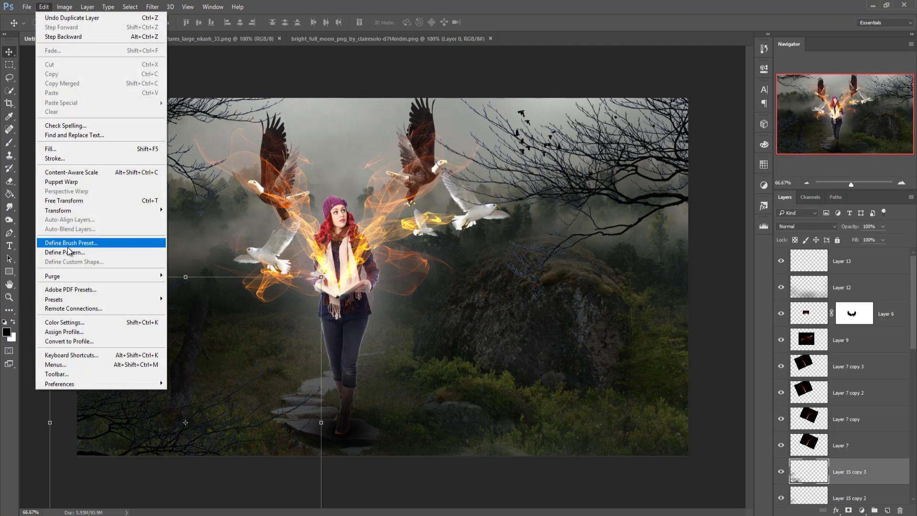
pyautogui.moveTo(75, 212)
pyautogui.click(198, 318)
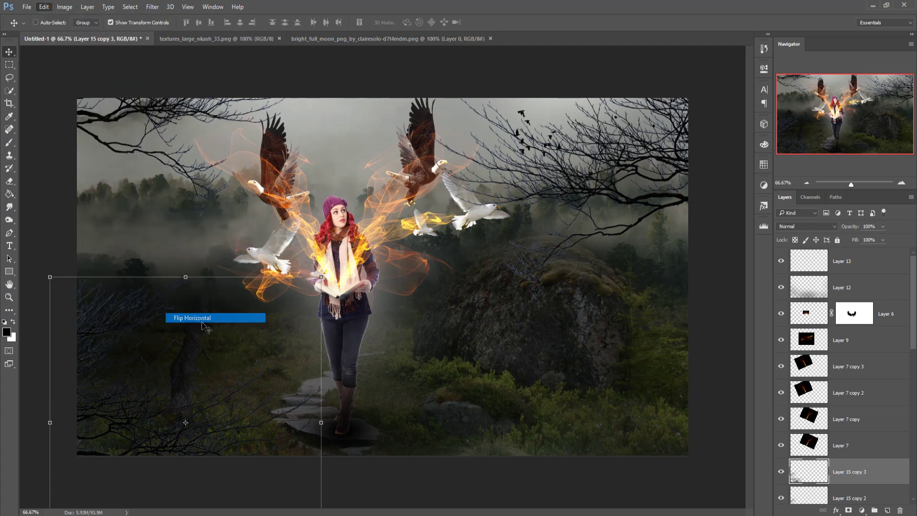
pyautogui.moveTo(275, 400); pyautogui.dragTo(626, 391)
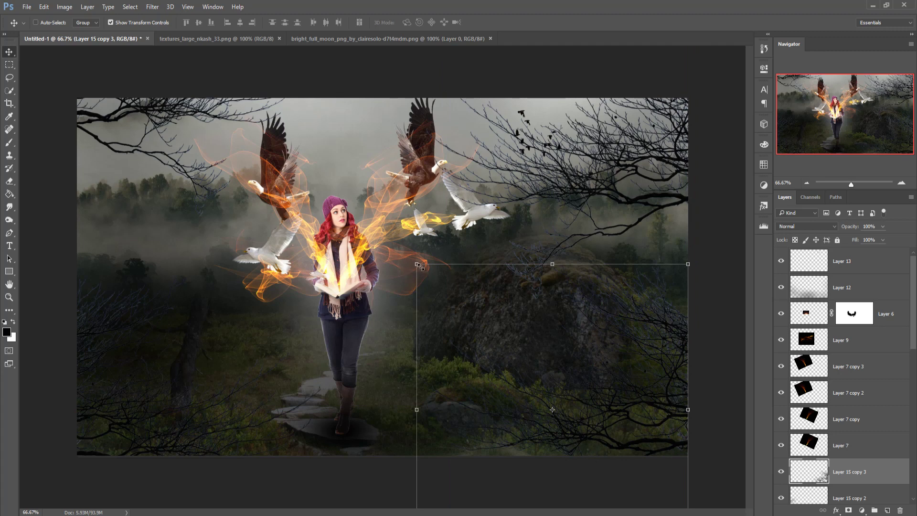
pyautogui.moveTo(406, 259); pyautogui.dragTo(280, 204)
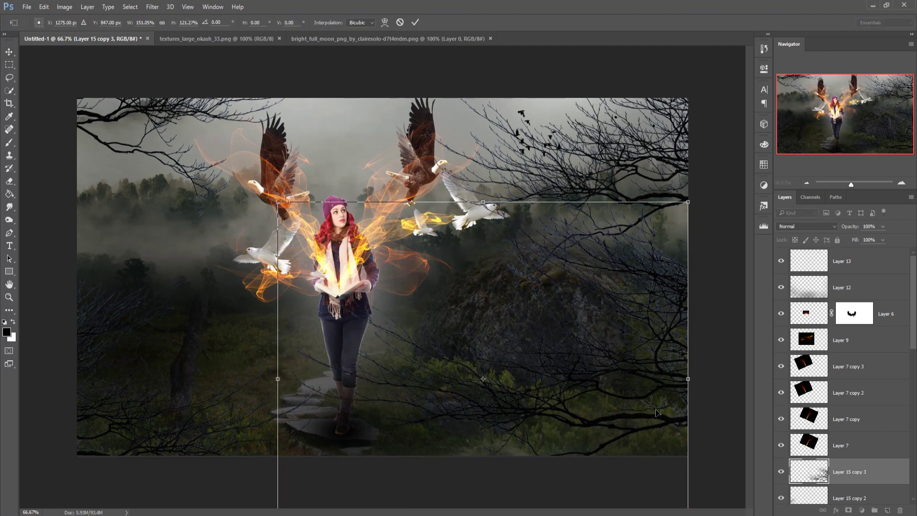
pyautogui.moveTo(656, 412); pyautogui.dragTo(656, 424)
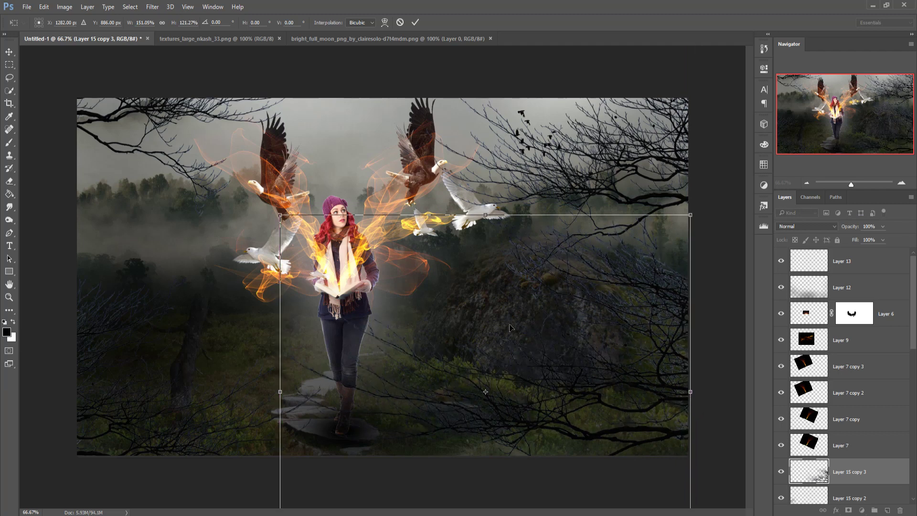
pyautogui.click(415, 22)
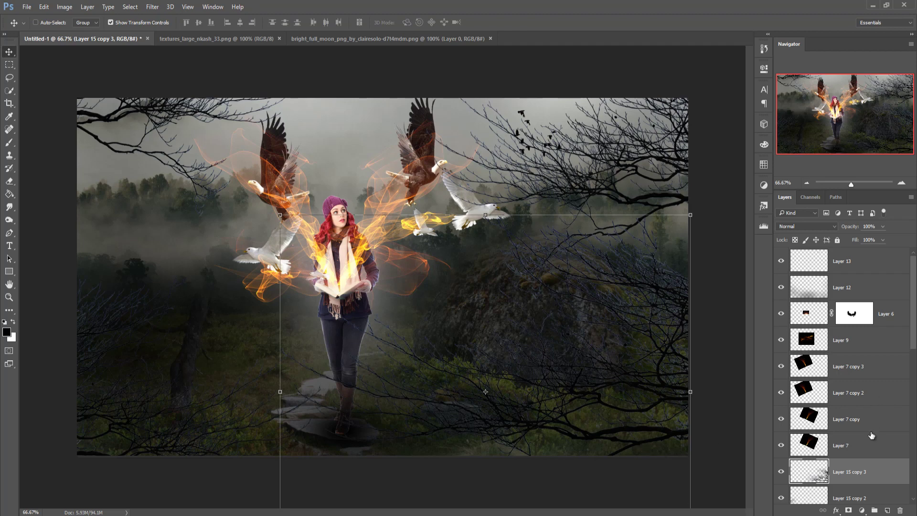
pyautogui.click(866, 255)
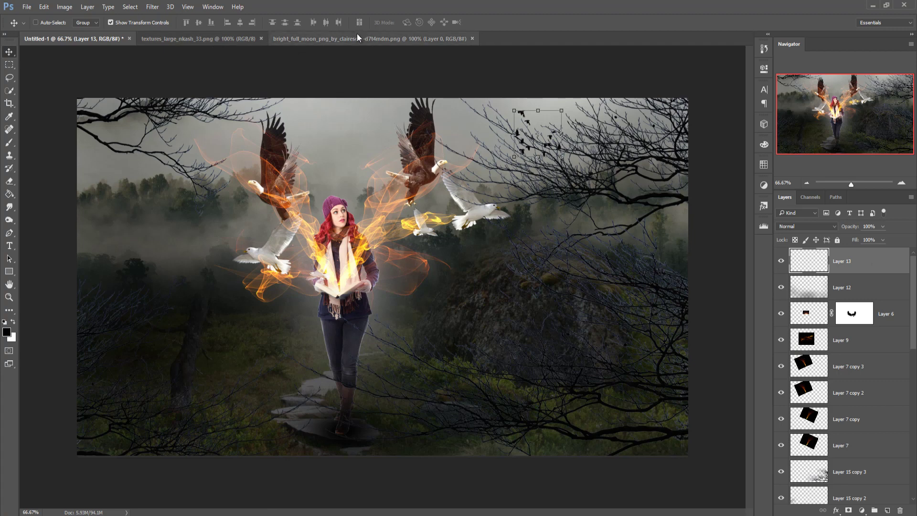
# Step: Drag the textures_large_nkash_33 swirl into Untitled-1 and move Layer 16 below the woman's layer
pyautogui.click(156, 43)
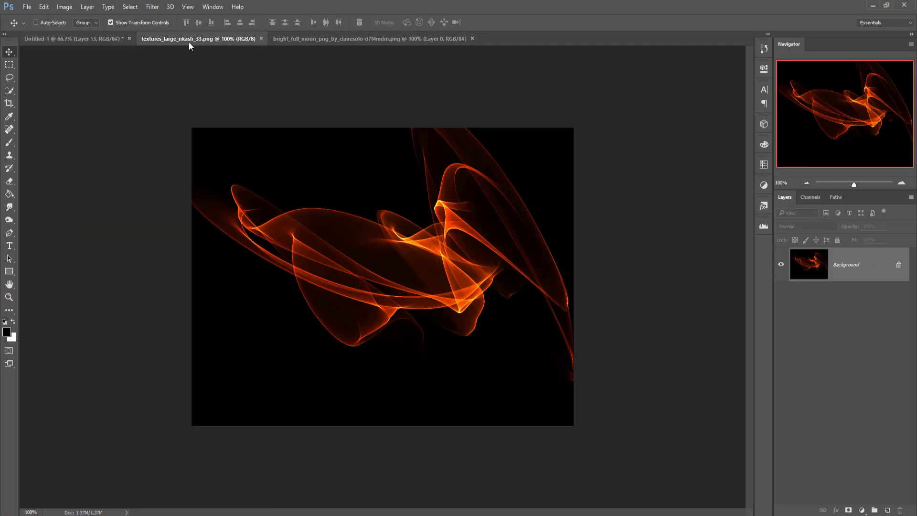
pyautogui.moveTo(192, 36); pyautogui.dragTo(600, 122)
pyautogui.moveTo(631, 277); pyautogui.dragTo(384, 279)
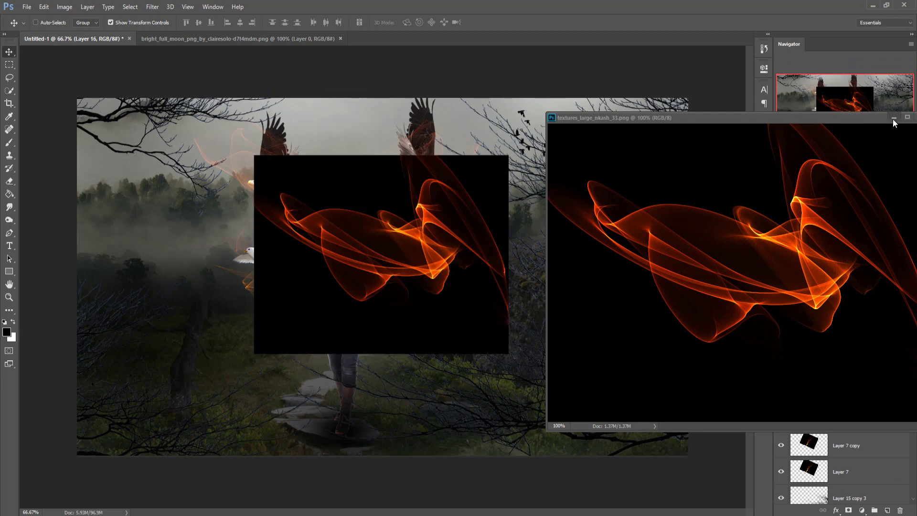
pyautogui.click(893, 118)
pyautogui.moveTo(853, 275); pyautogui.dragTo(861, 435)
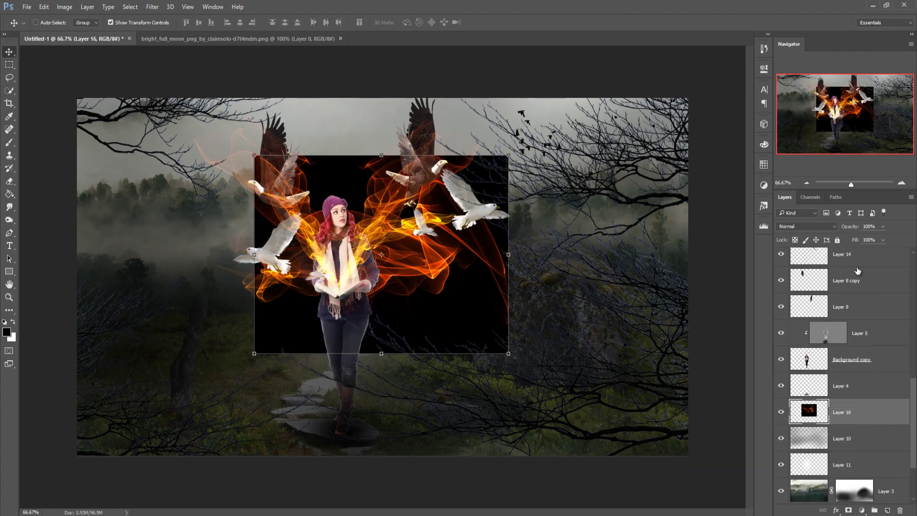
pyautogui.click(835, 228)
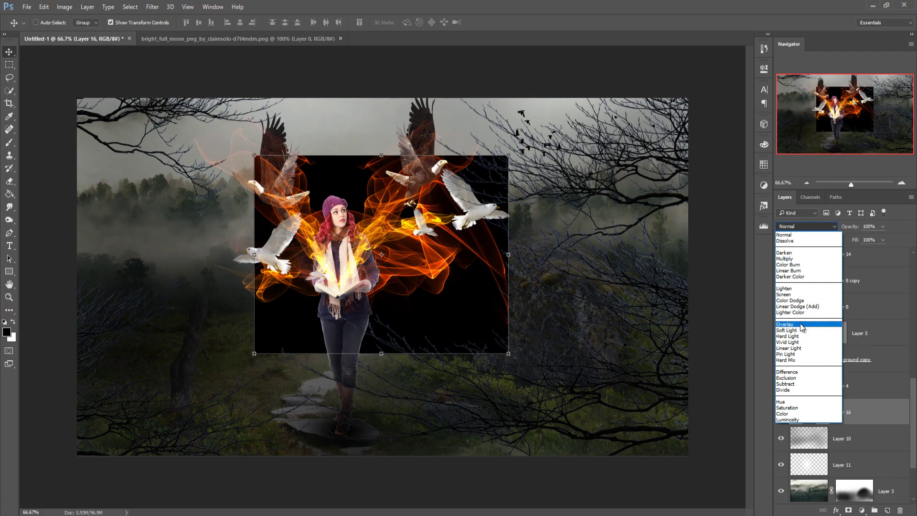
# Step: Try Layer 16 in Color Dodge, enlarged and shifted around the woman, then delete it
pyautogui.click(791, 301)
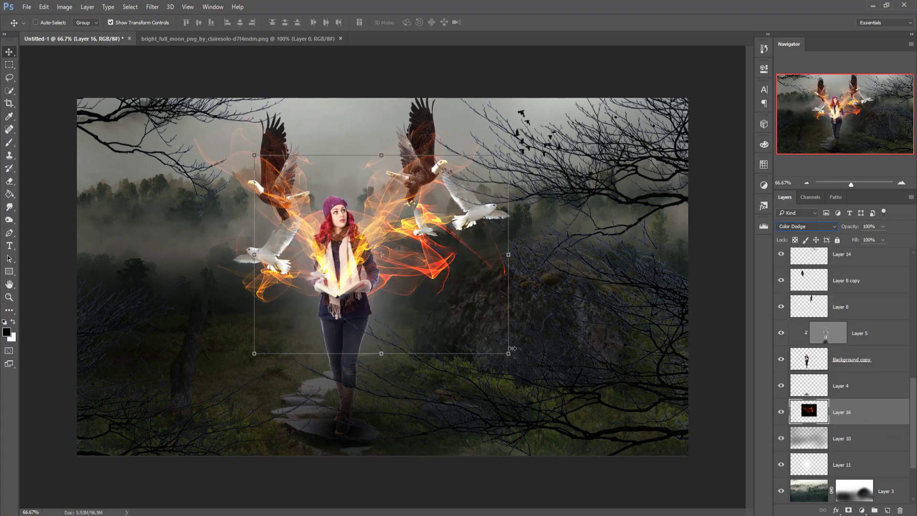
pyautogui.moveTo(508, 354); pyautogui.dragTo(616, 387)
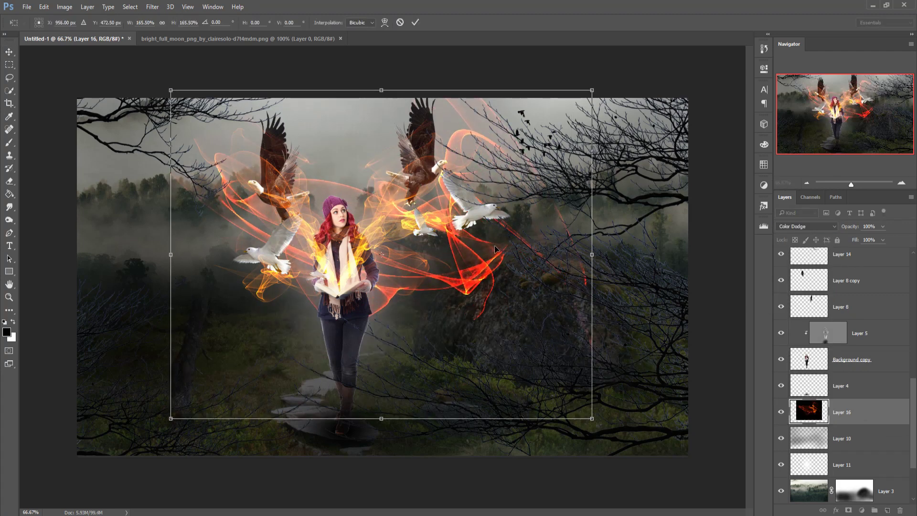
pyautogui.moveTo(495, 256); pyautogui.dragTo(443, 321)
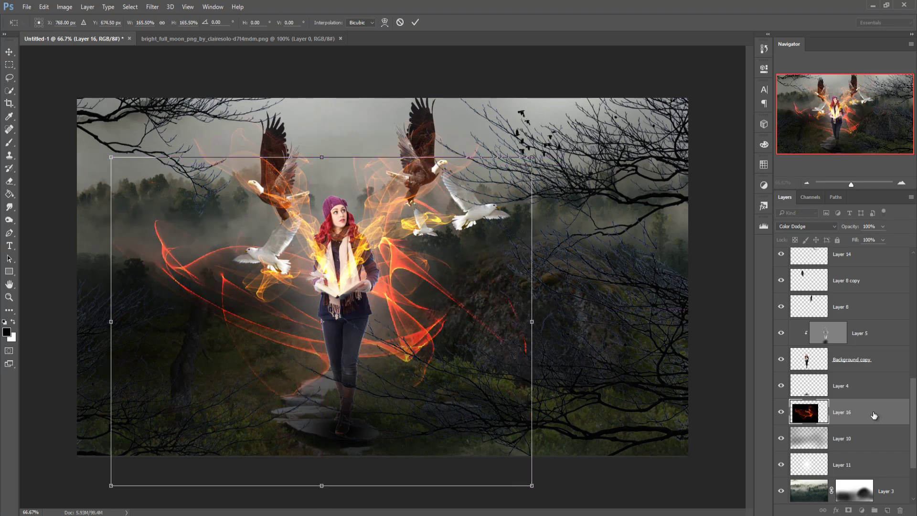
pyautogui.click(415, 22)
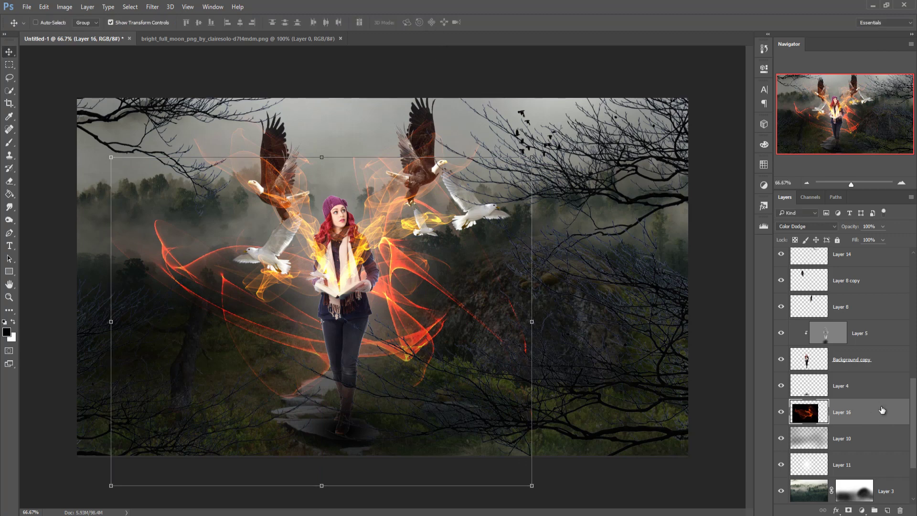
pyautogui.press('Delete')
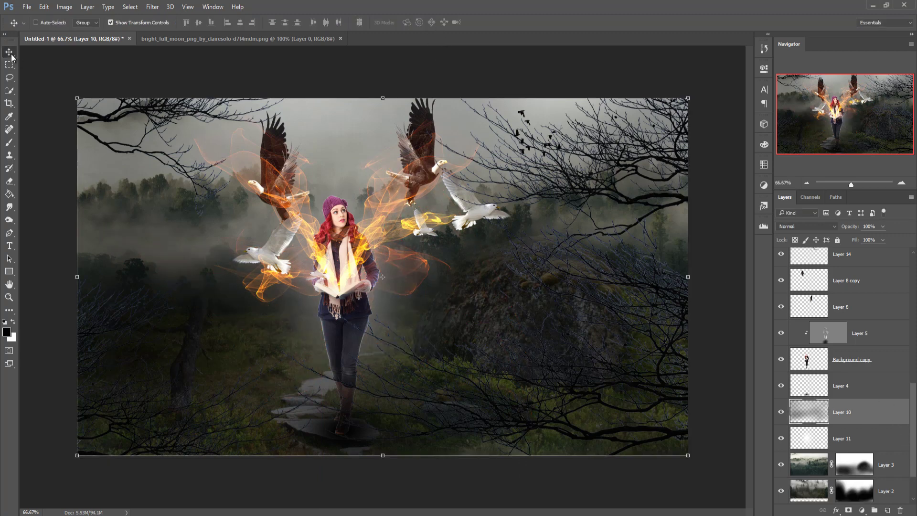
# Step: Add a Color Balance adjustment above Layer 13, shifting the midtones toward blue and cyan (about -19 red)
pyautogui.scroll(3, 883, 334)
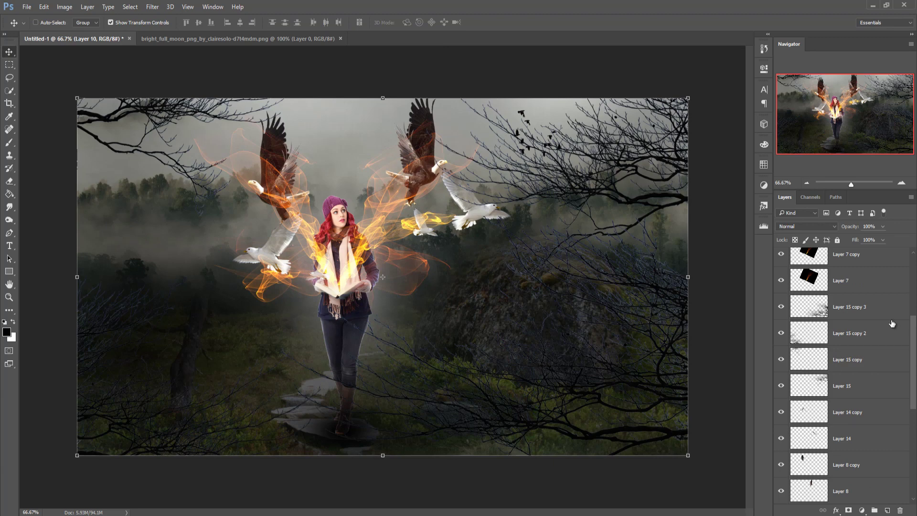
pyautogui.scroll(3, 891, 321)
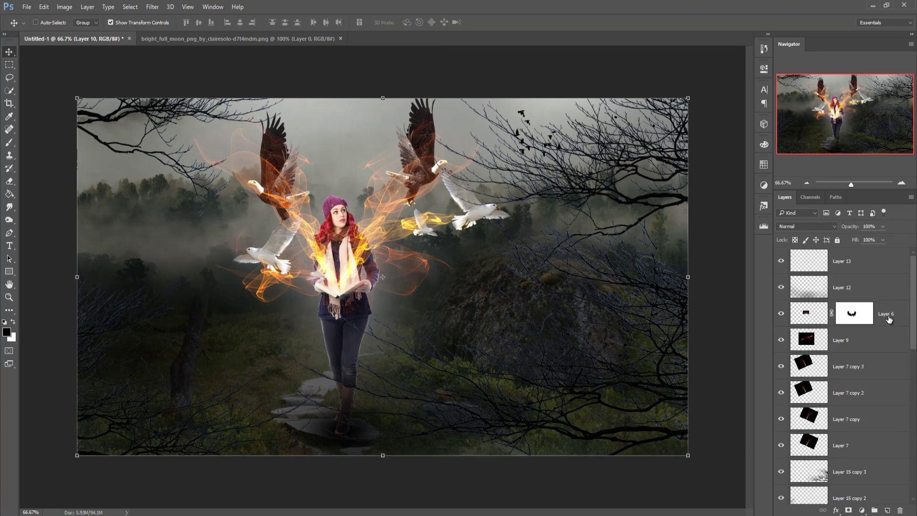
pyautogui.click(850, 260)
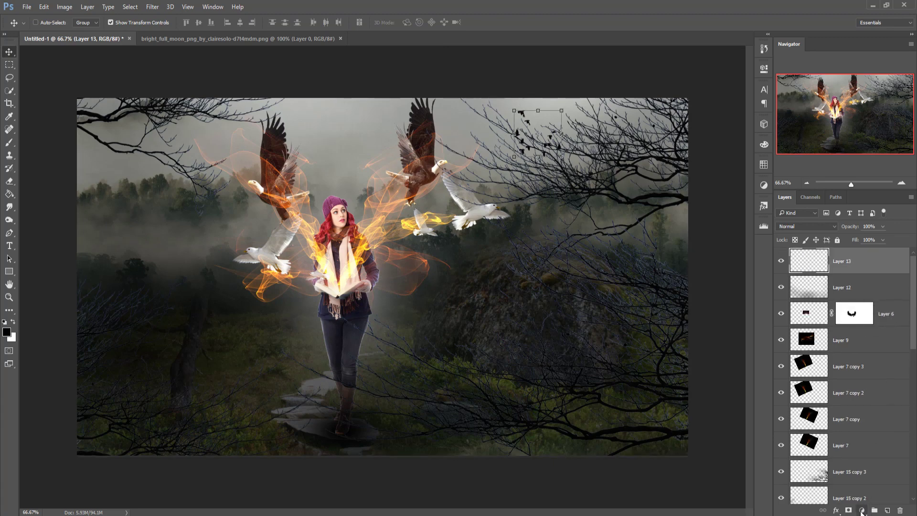
pyautogui.click(862, 511)
pyautogui.click(858, 403)
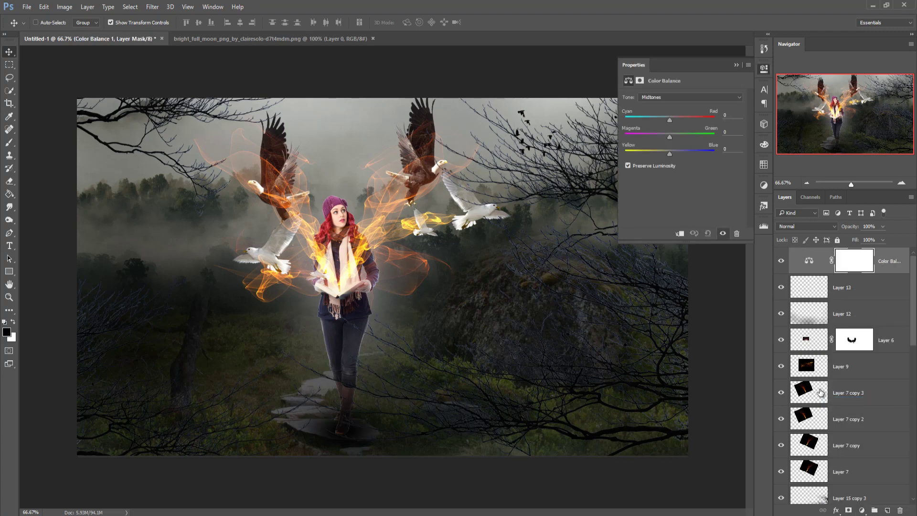
pyautogui.moveTo(669, 154); pyautogui.dragTo(679, 154)
pyautogui.moveTo(661, 121); pyautogui.dragTo(660, 120)
pyautogui.moveTo(661, 122); pyautogui.dragTo(660, 121)
# Step: Stamp all visible layers into a new merged Layer 16
pyautogui.click(736, 64)
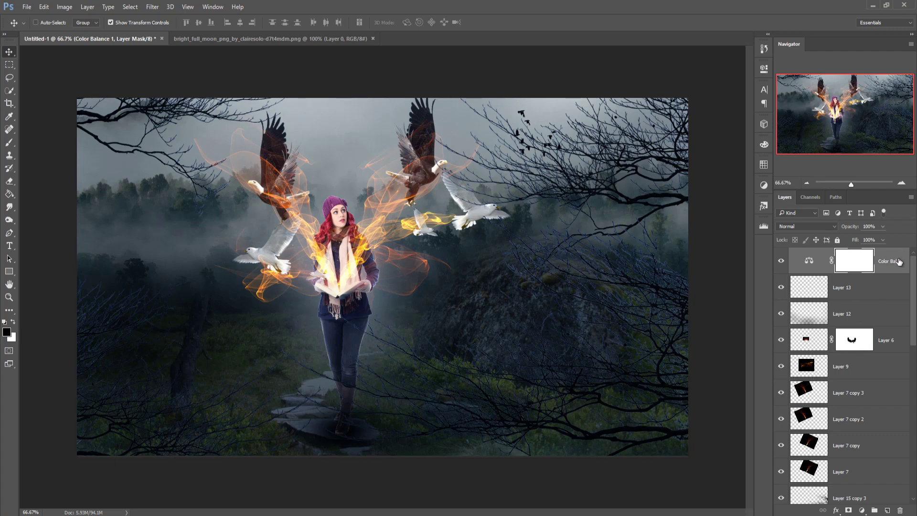
pyautogui.press('ctrl')
pyautogui.hotkey('ctrl', 'alt', 'shift', 'e')
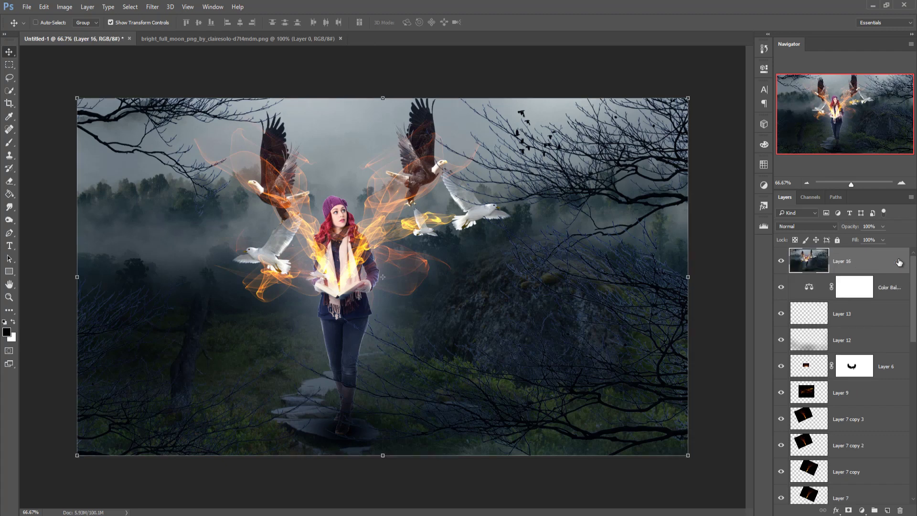
# Step: Duplicate the merged layer as Layer 16 copy
pyautogui.rightClick(875, 265)
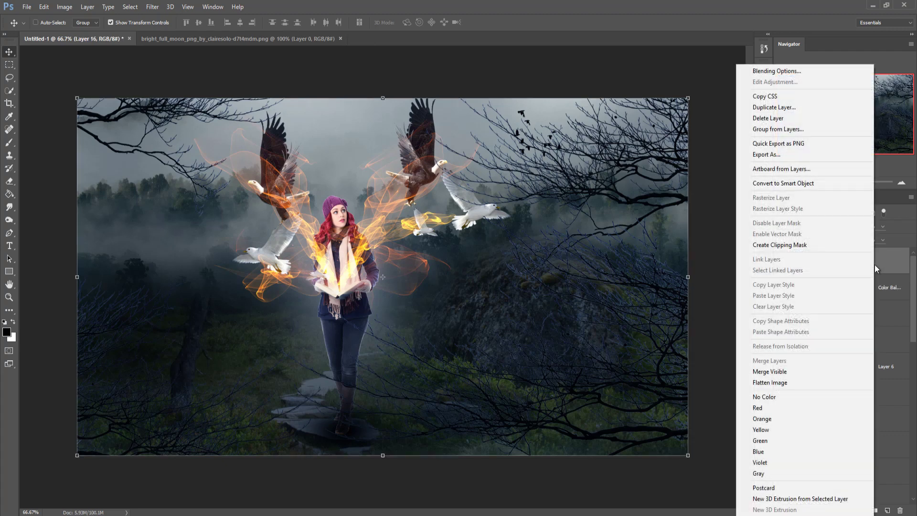
pyautogui.click(783, 108)
pyautogui.click(539, 161)
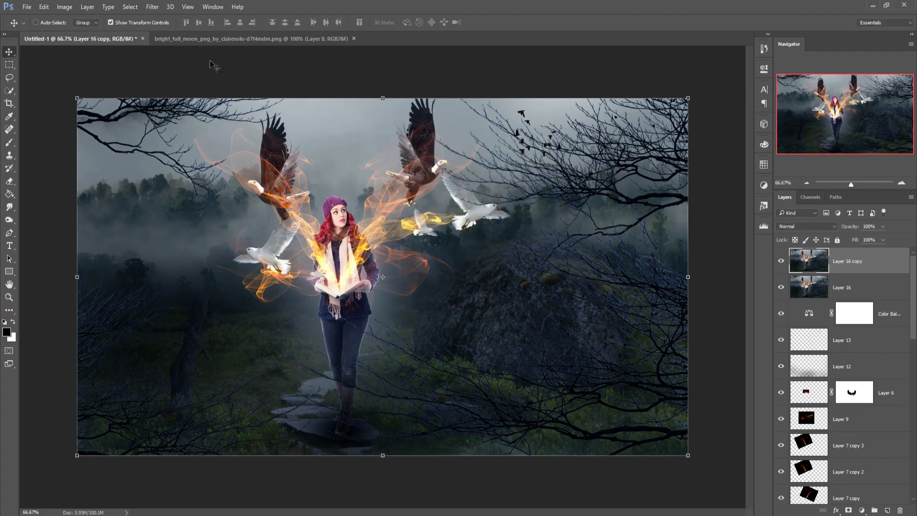
# Step: In Camera Raw Filter, set Exposure +0.15, Highlights +8 and Saturation +23
pyautogui.click(152, 6)
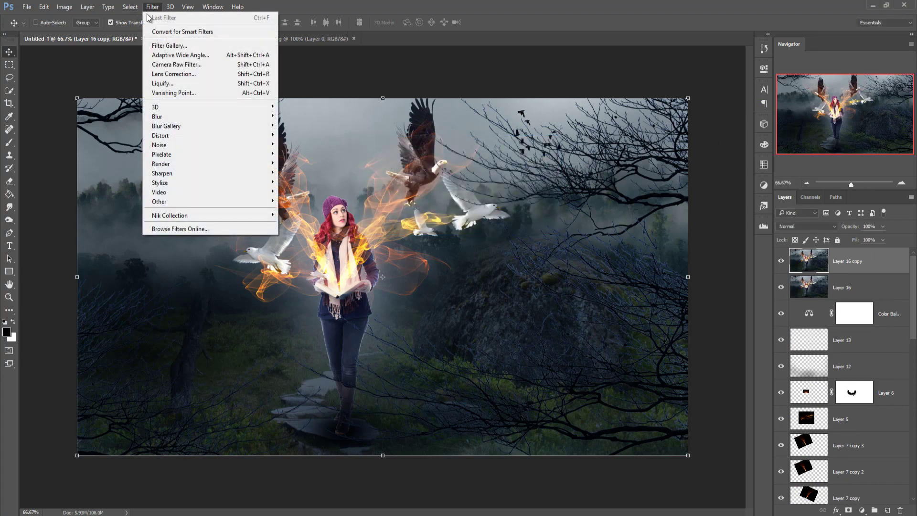
pyautogui.click(174, 65)
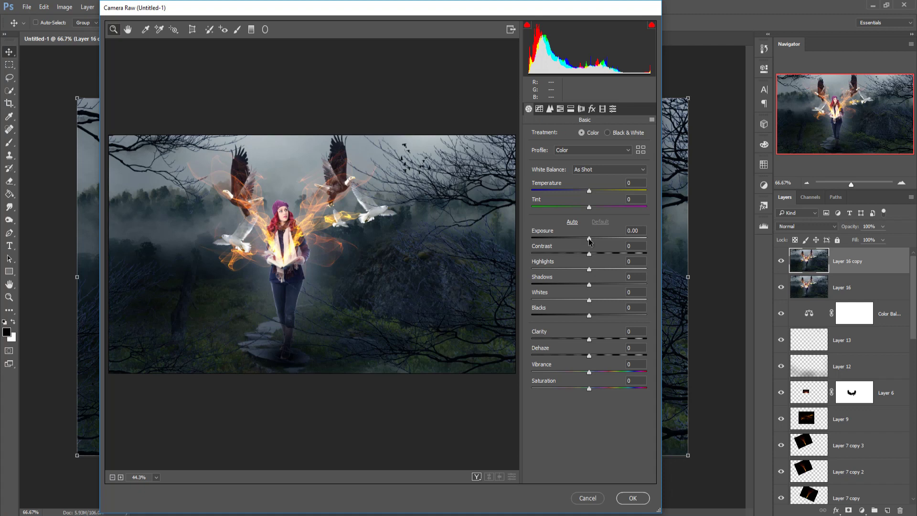
pyautogui.moveTo(590, 242); pyautogui.dragTo(592, 242)
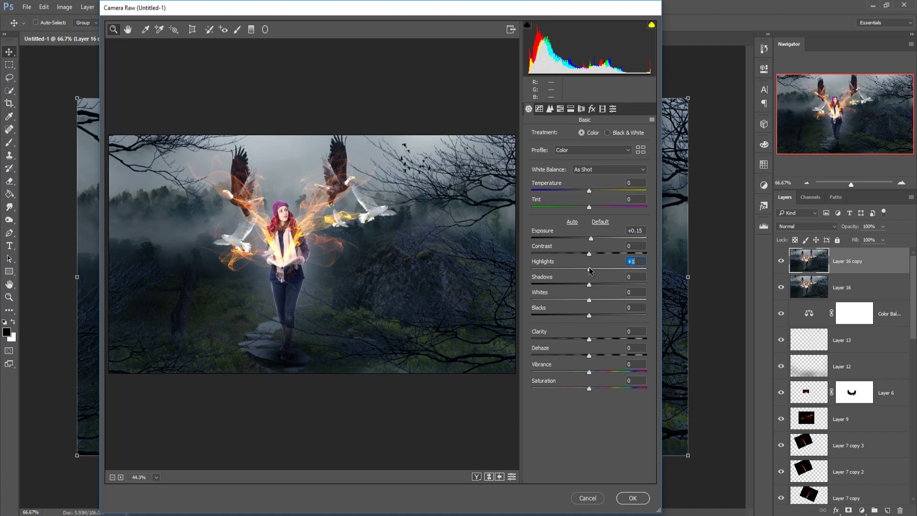
pyautogui.moveTo(589, 270); pyautogui.dragTo(595, 270)
pyautogui.moveTo(595, 270); pyautogui.dragTo(593, 271)
pyautogui.moveTo(588, 388); pyautogui.dragTo(602, 389)
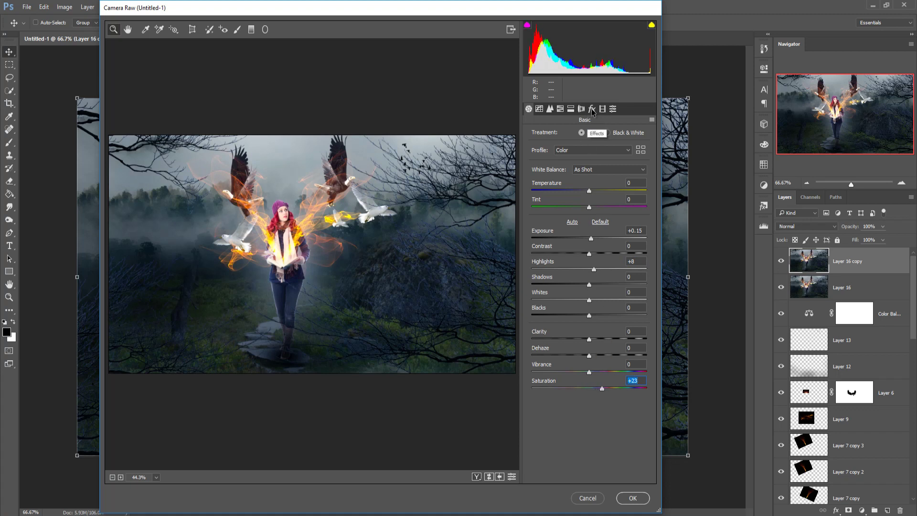
# Step: Split-tone with saturated highlights and lightly saturated cyan shadows at hue 198
pyautogui.click(559, 109)
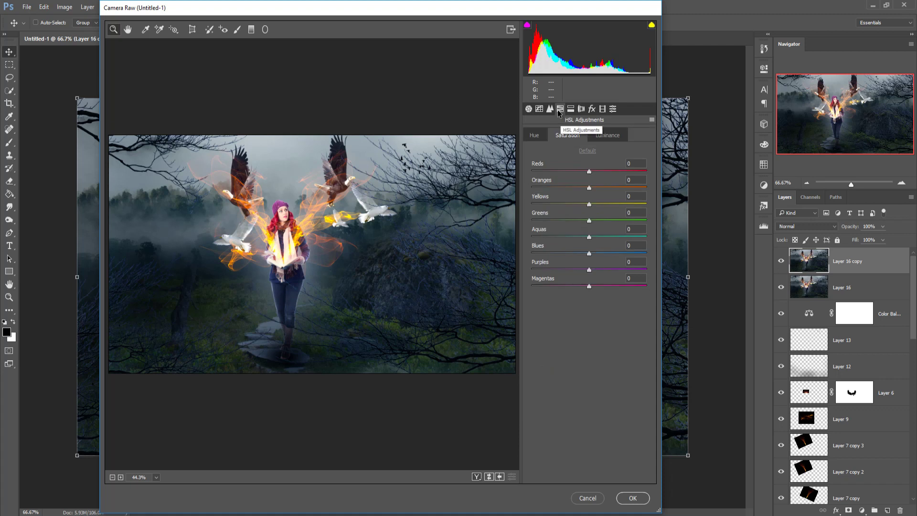
pyautogui.click(549, 109)
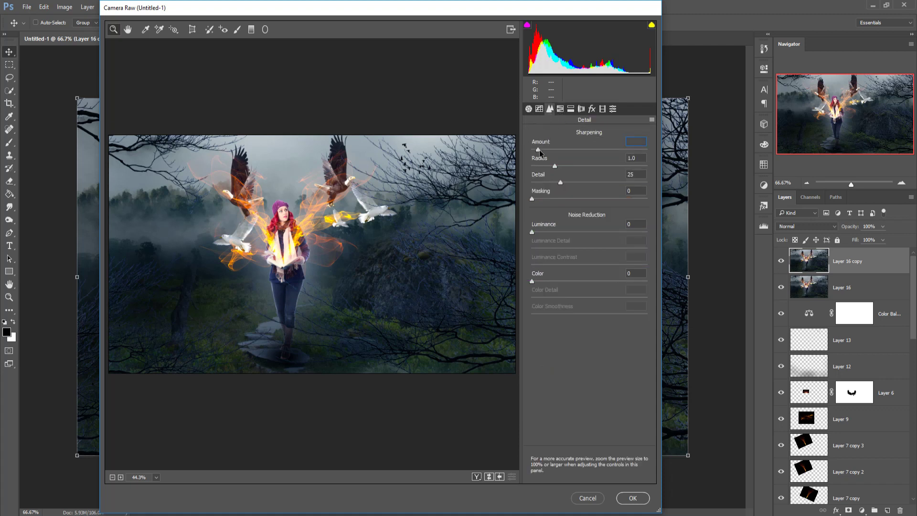
pyautogui.click(570, 109)
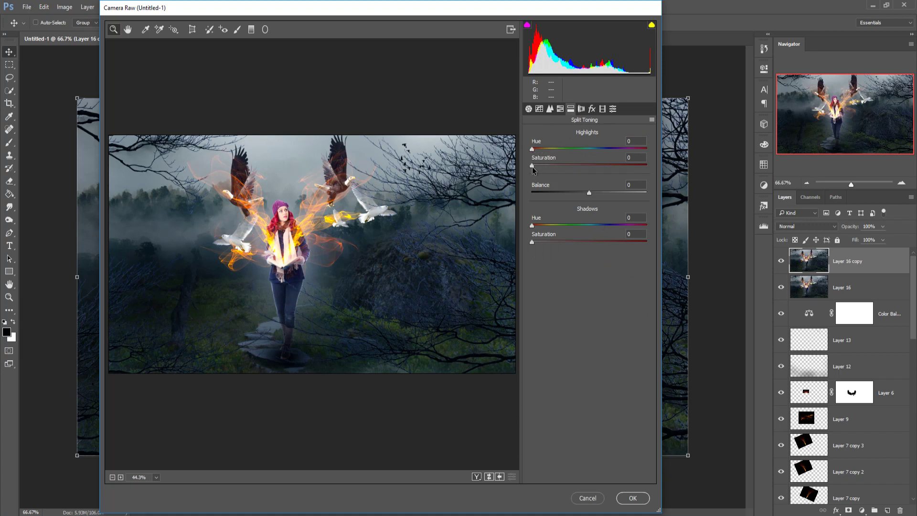
pyautogui.moveTo(532, 168); pyautogui.dragTo(550, 167)
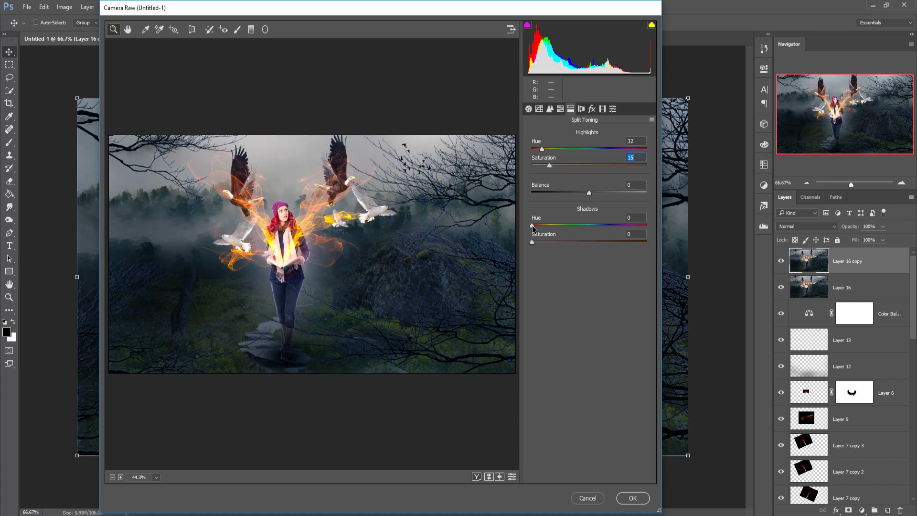
pyautogui.moveTo(533, 228); pyautogui.dragTo(590, 237)
pyautogui.moveTo(532, 243); pyautogui.dragTo(540, 244)
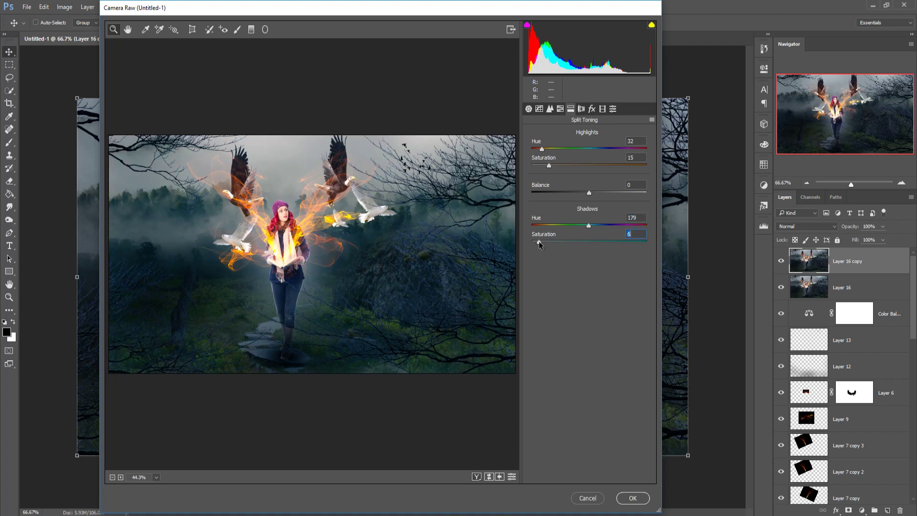
pyautogui.moveTo(590, 225); pyautogui.dragTo(595, 225)
# Step: Add a -13 Highlight Priority vignette and apply the Camera Raw grade
pyautogui.click(591, 108)
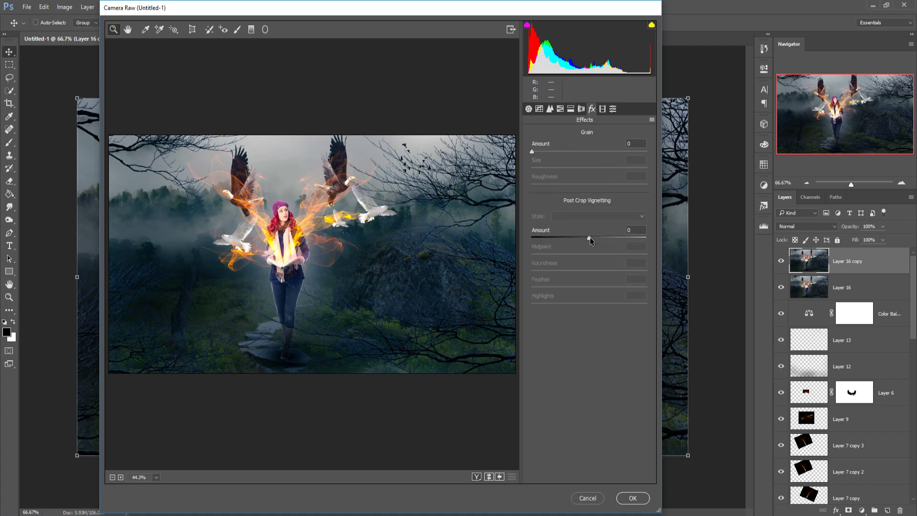
pyautogui.moveTo(590, 236); pyautogui.dragTo(583, 239)
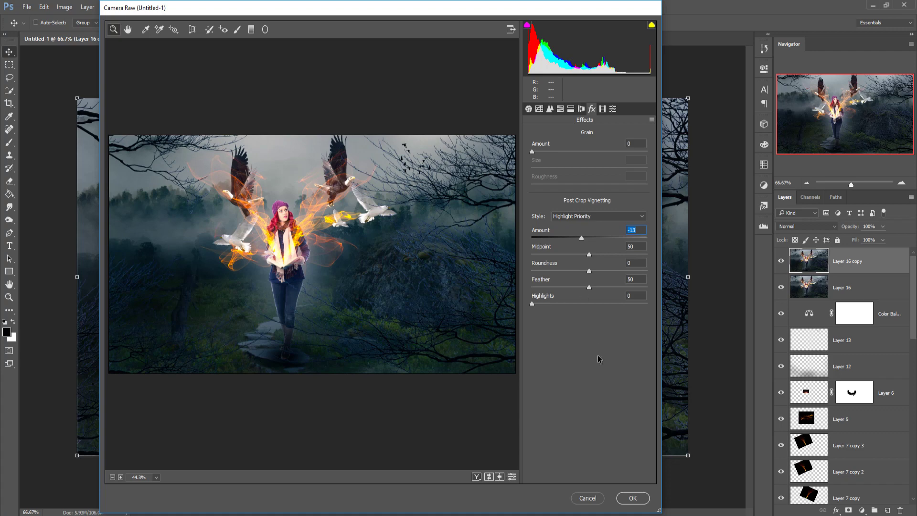
pyautogui.click(632, 498)
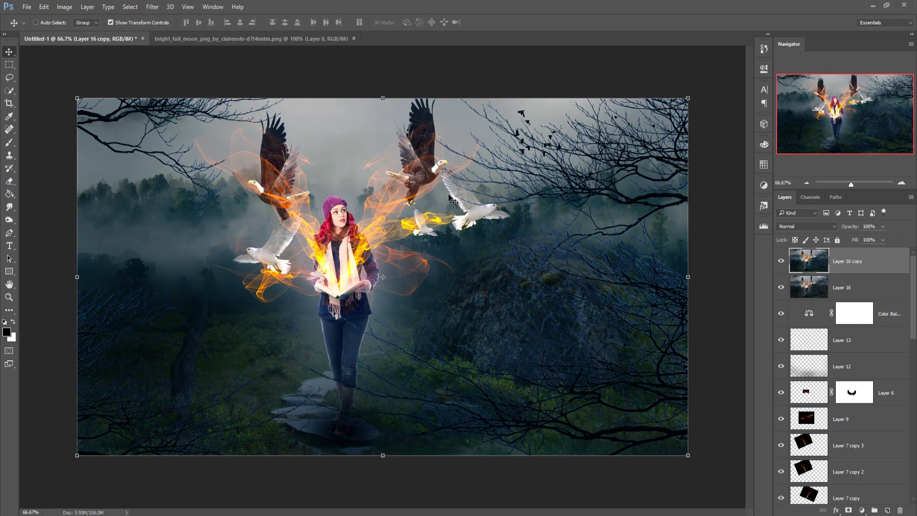
# Step: Apply Color Efex Pro 4 Cross Processing, method B02, at about 19% strength
pyautogui.click(148, 9)
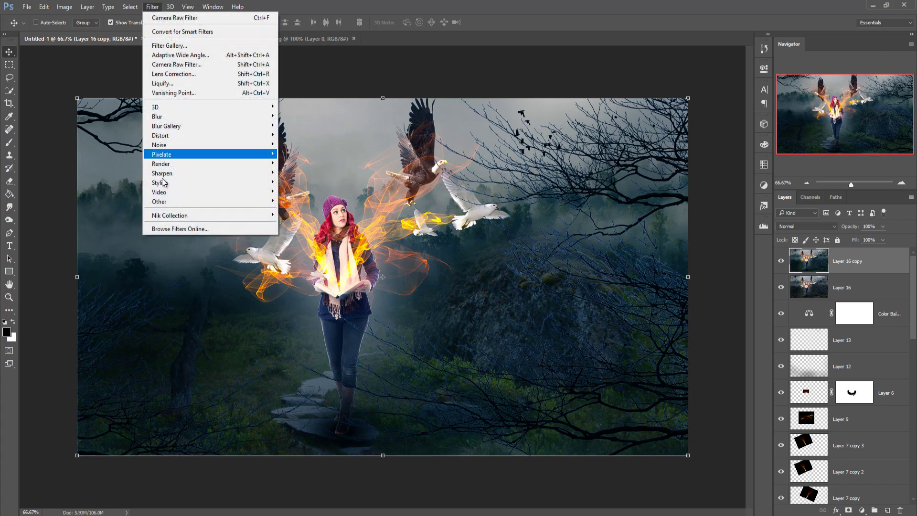
pyautogui.moveTo(258, 215)
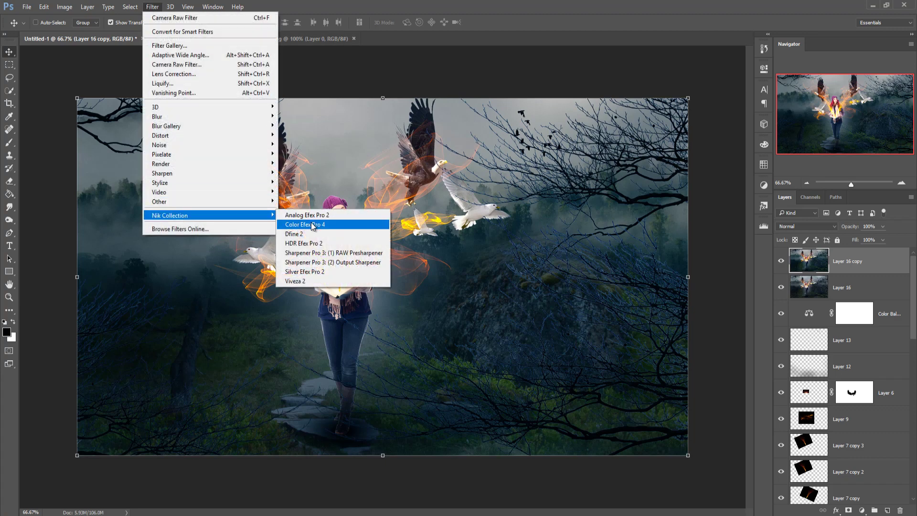
pyautogui.click(311, 225)
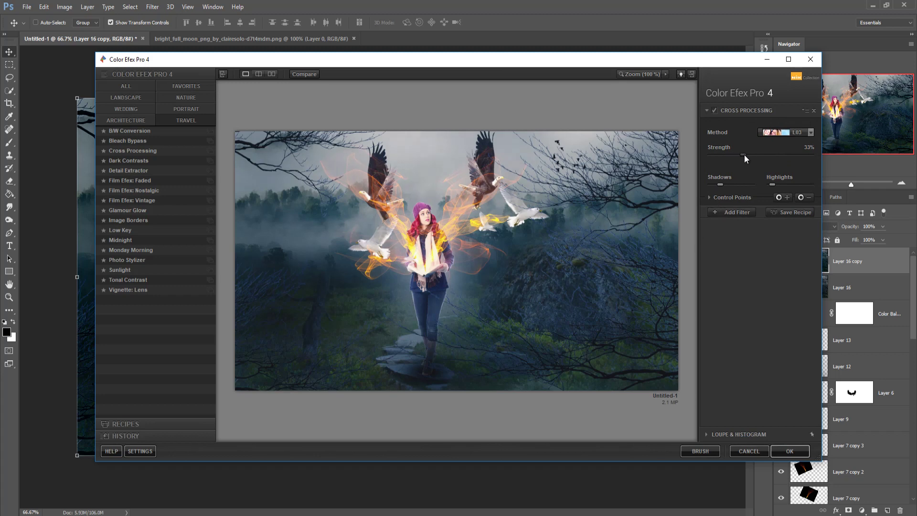
pyautogui.click(811, 133)
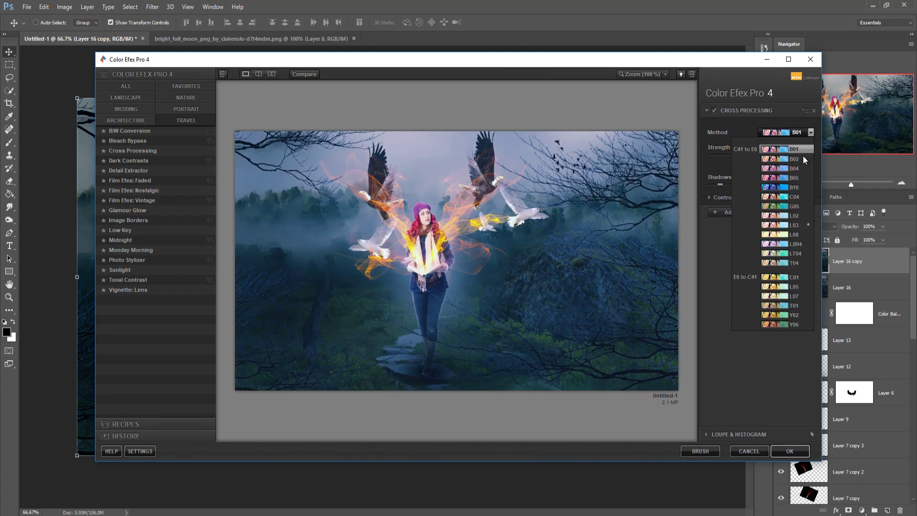
pyautogui.click(802, 159)
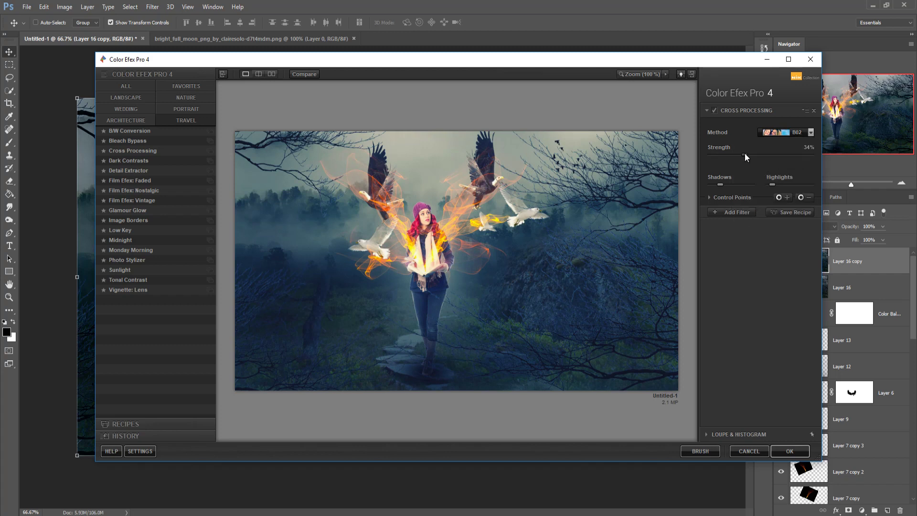
pyautogui.moveTo(745, 154); pyautogui.dragTo(730, 155)
pyautogui.moveTo(771, 186)
pyautogui.click(790, 449)
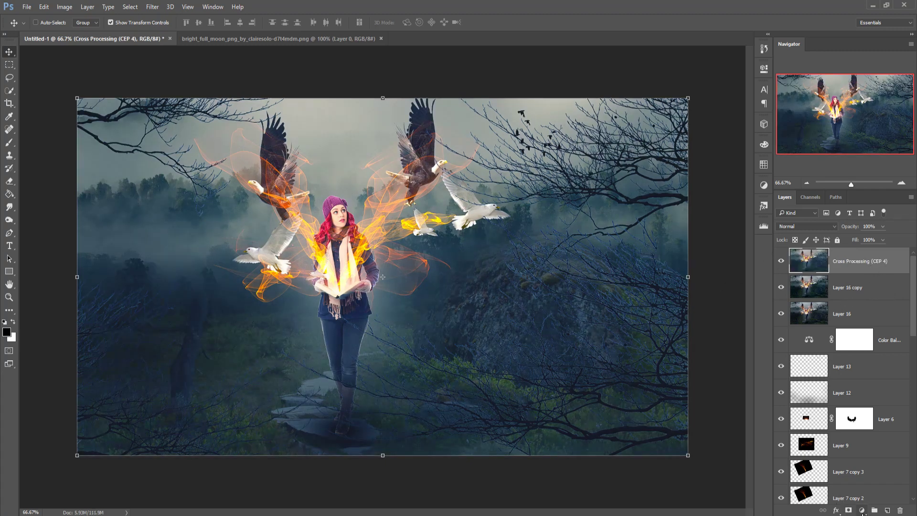
# Step: Add a Warming Filter (85) Photo Filter adjustment with density lowered to about 20%
pyautogui.click(861, 510)
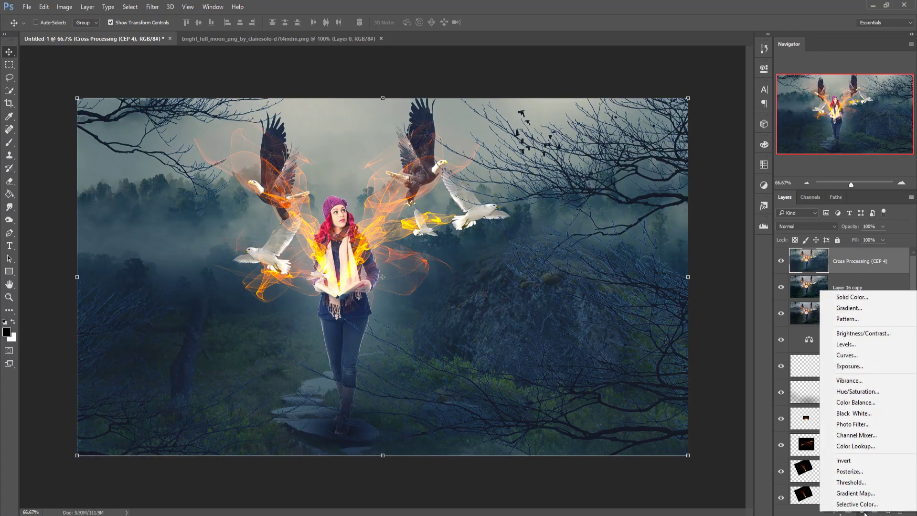
pyautogui.click(854, 426)
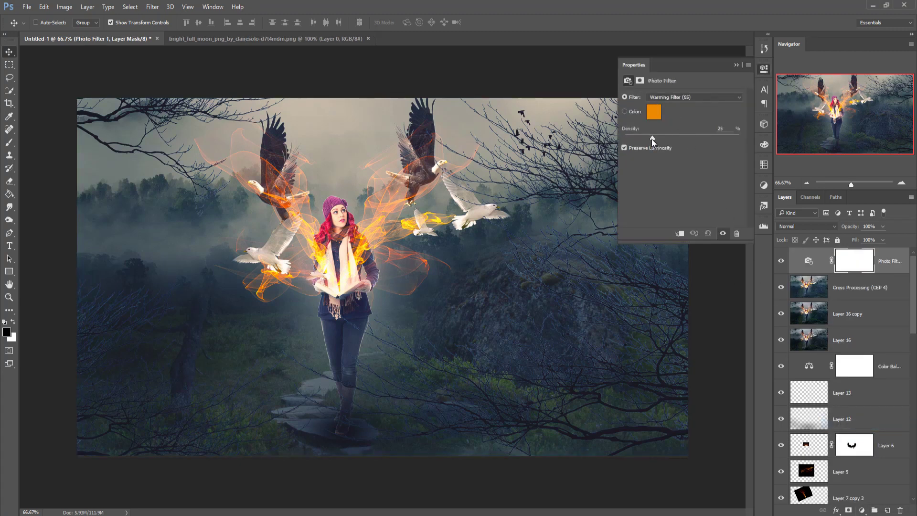
pyautogui.moveTo(651, 139); pyautogui.dragTo(643, 136)
pyautogui.click(736, 65)
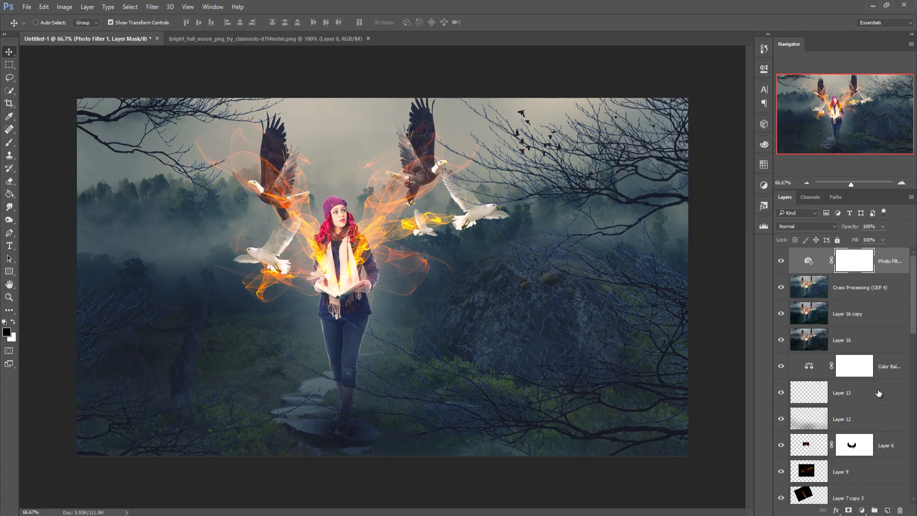
# Step: Add a new layer filled with 50% gray and set its blend mode to Soft Light
pyautogui.click(886, 510)
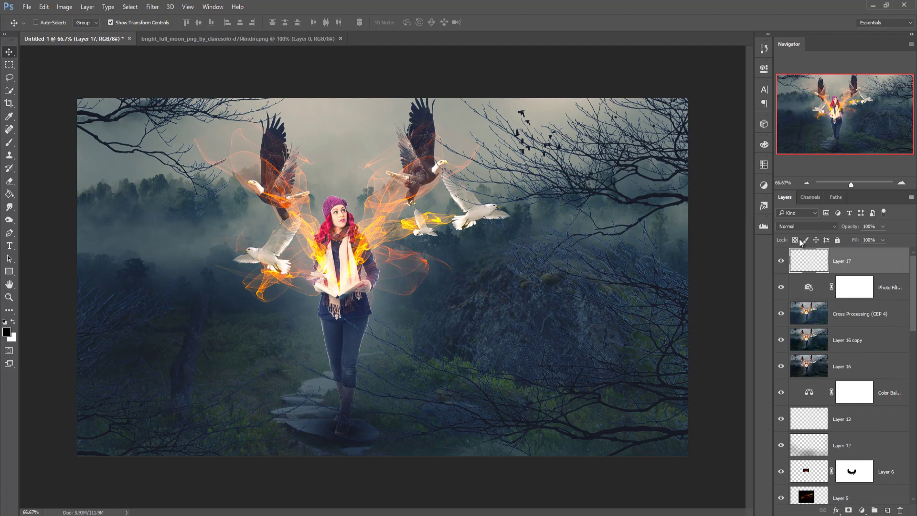
pyautogui.click(43, 7)
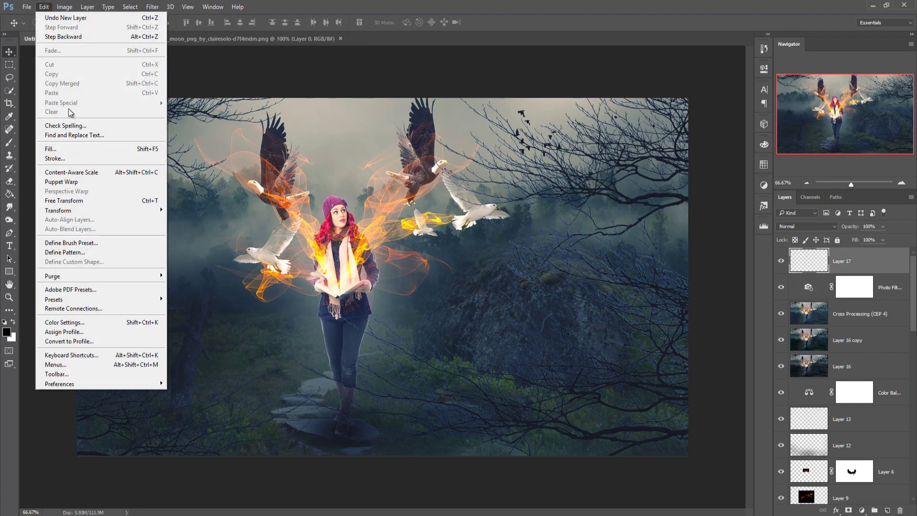
pyautogui.click(51, 148)
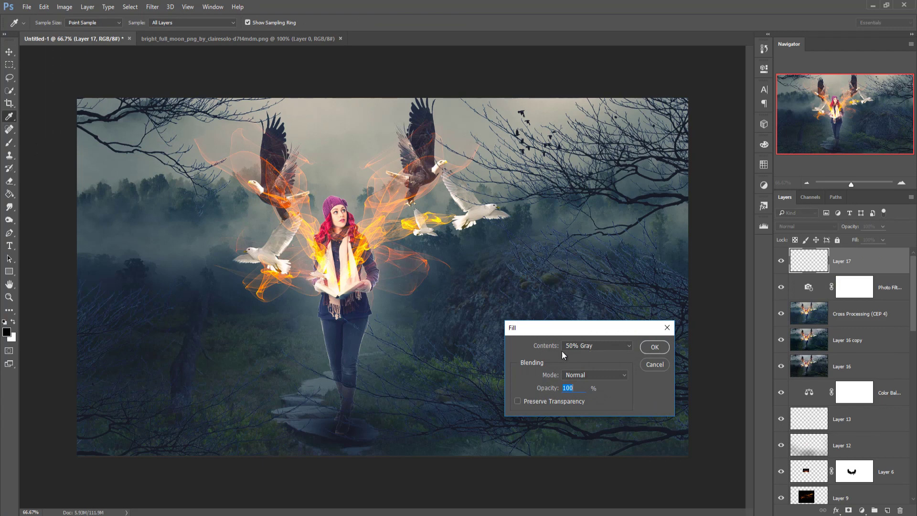
pyautogui.click(654, 347)
pyautogui.press('v')
pyautogui.click(833, 228)
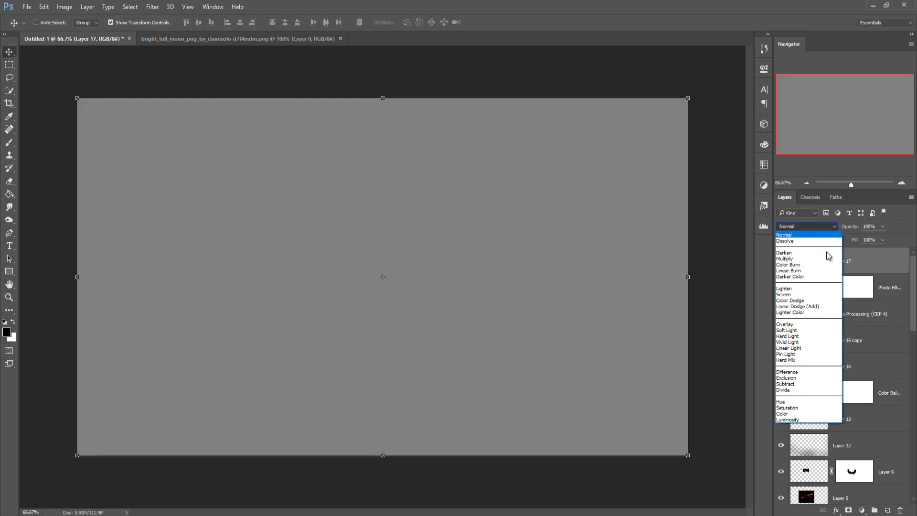
pyautogui.click(802, 331)
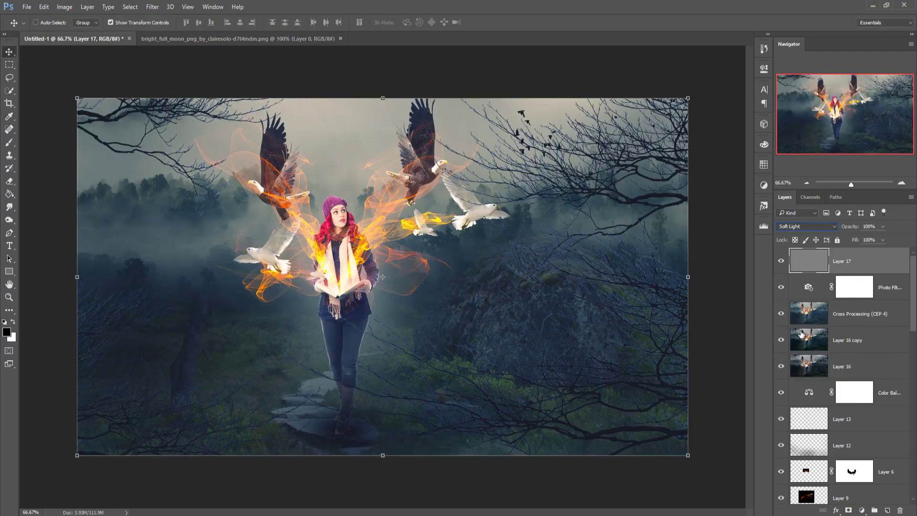